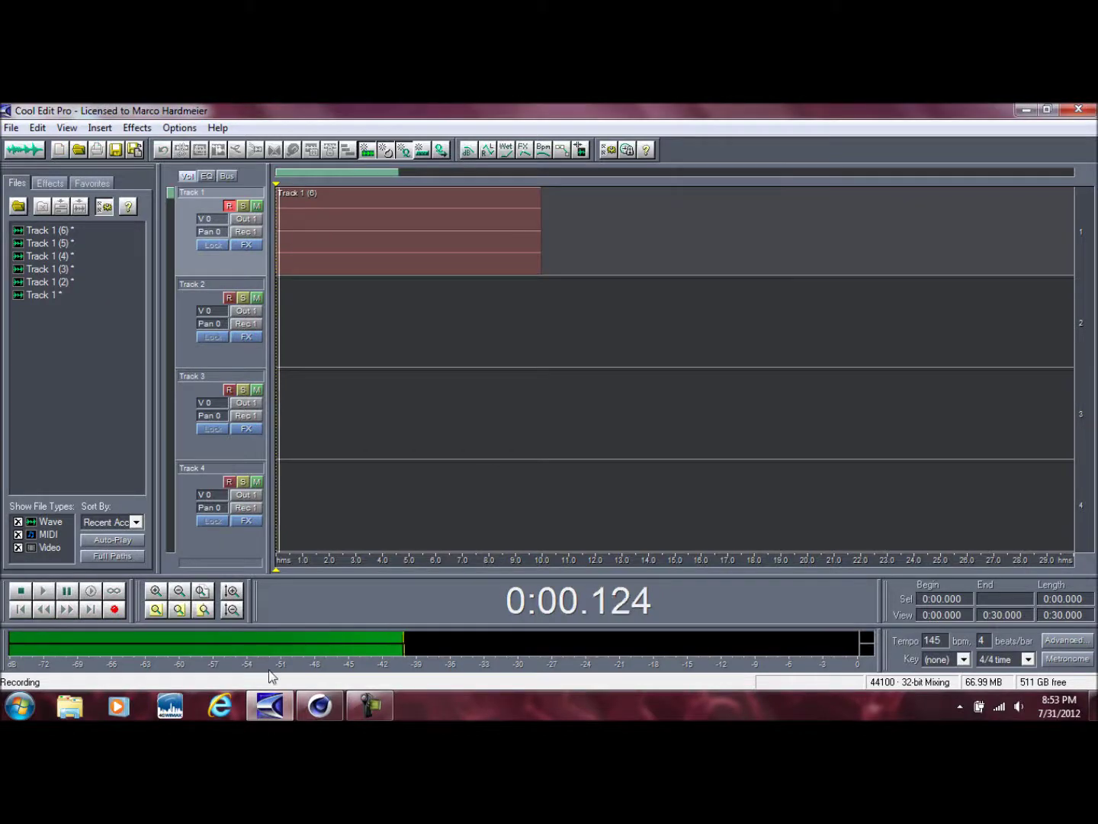
Step: Switch to Cinema 4D and review the render settings for output size, save format and anti-aliasing
{"action": "left_click", "coordinate": [320, 706]}
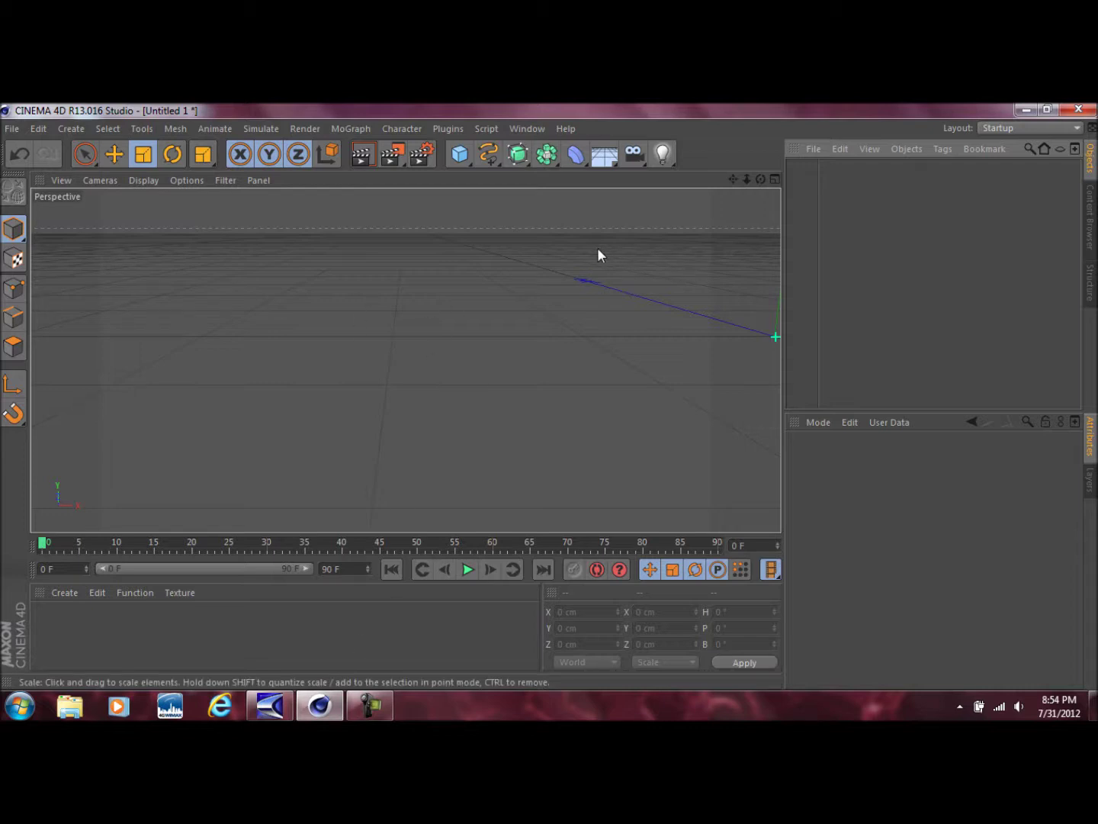
{"action": "left_click", "coordinate": [430, 154]}
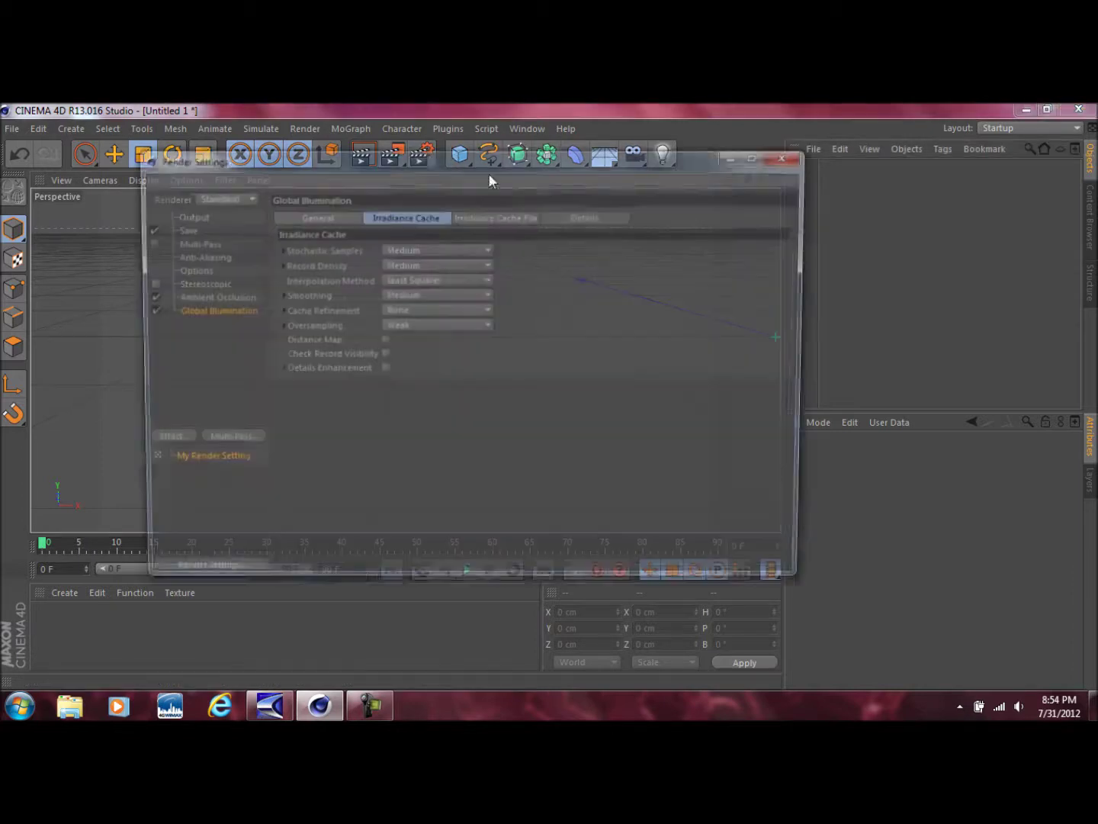
{"action": "left_click_drag", "start_coordinate": [438, 153], "coordinate": [415, 184]}
{"action": "left_click", "coordinate": [250, 232]}
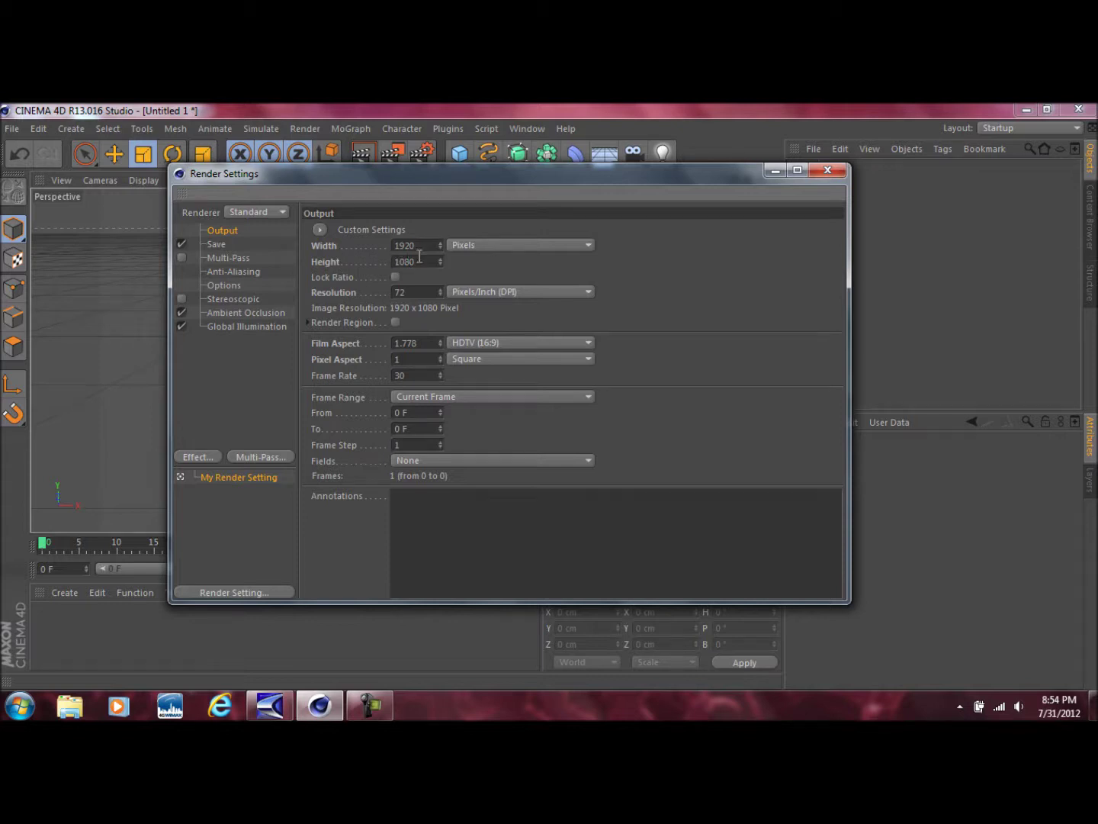
{"action": "left_click", "coordinate": [217, 244]}
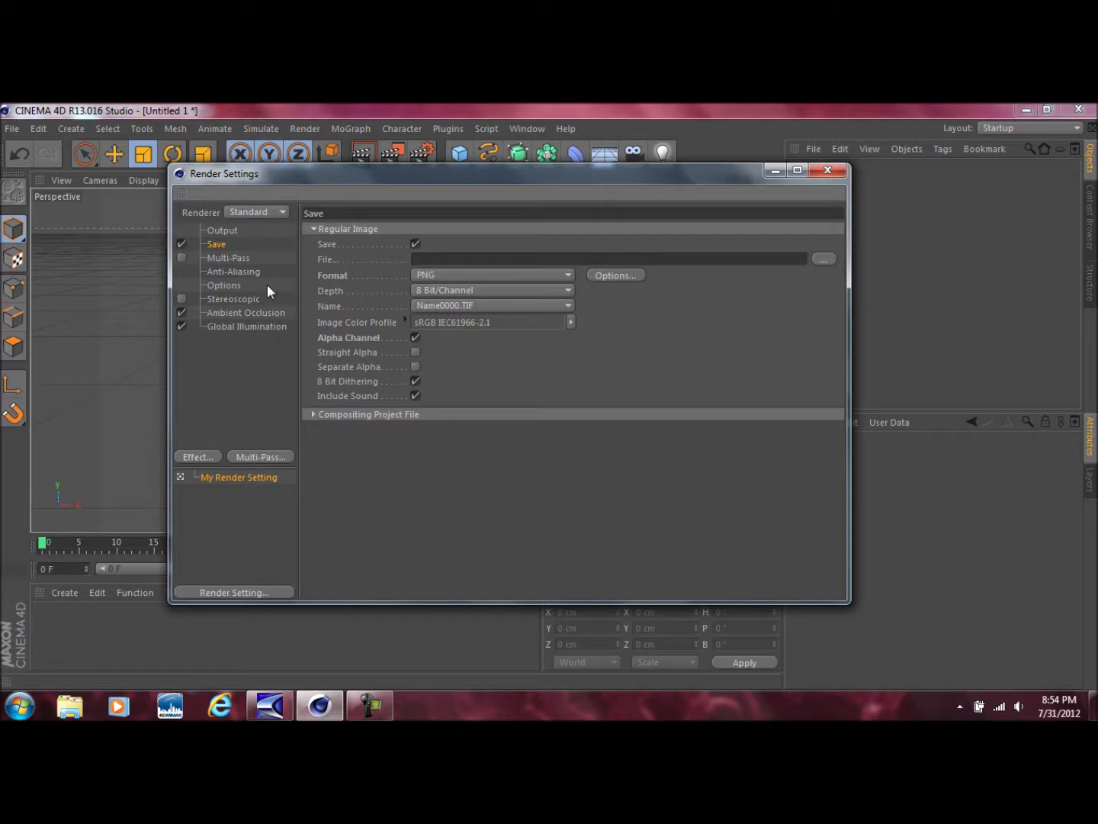
{"action": "left_click", "coordinate": [244, 272]}
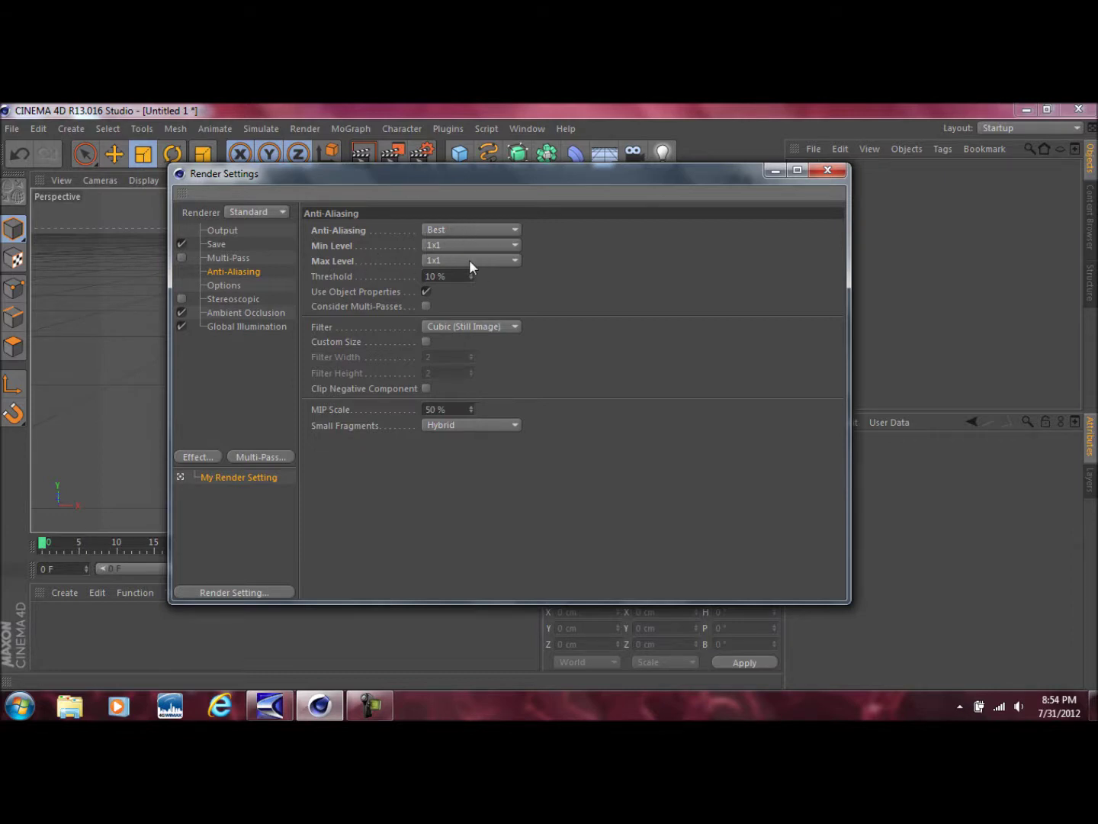
Step: Review the Ambient Occlusion and Global Illumination render effects, including the available GI modes, and close the render settings
{"action": "left_click", "coordinate": [226, 314]}
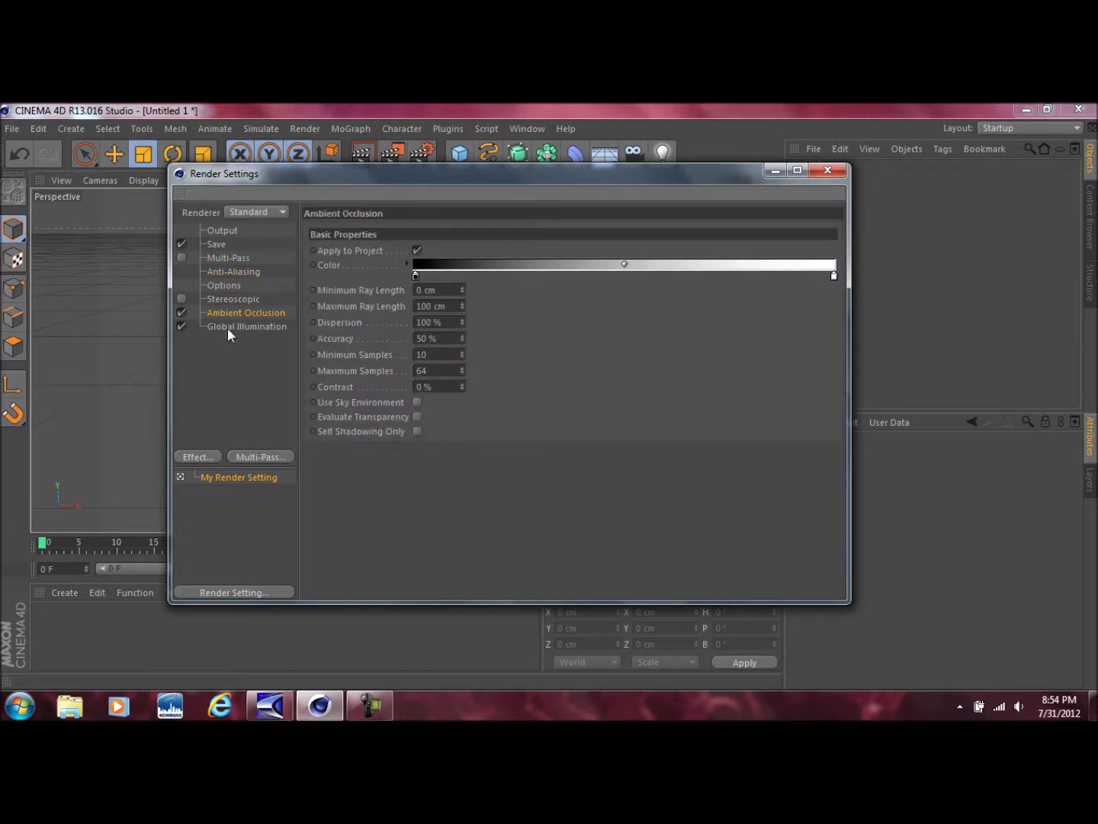
{"action": "left_click", "coordinate": [245, 325]}
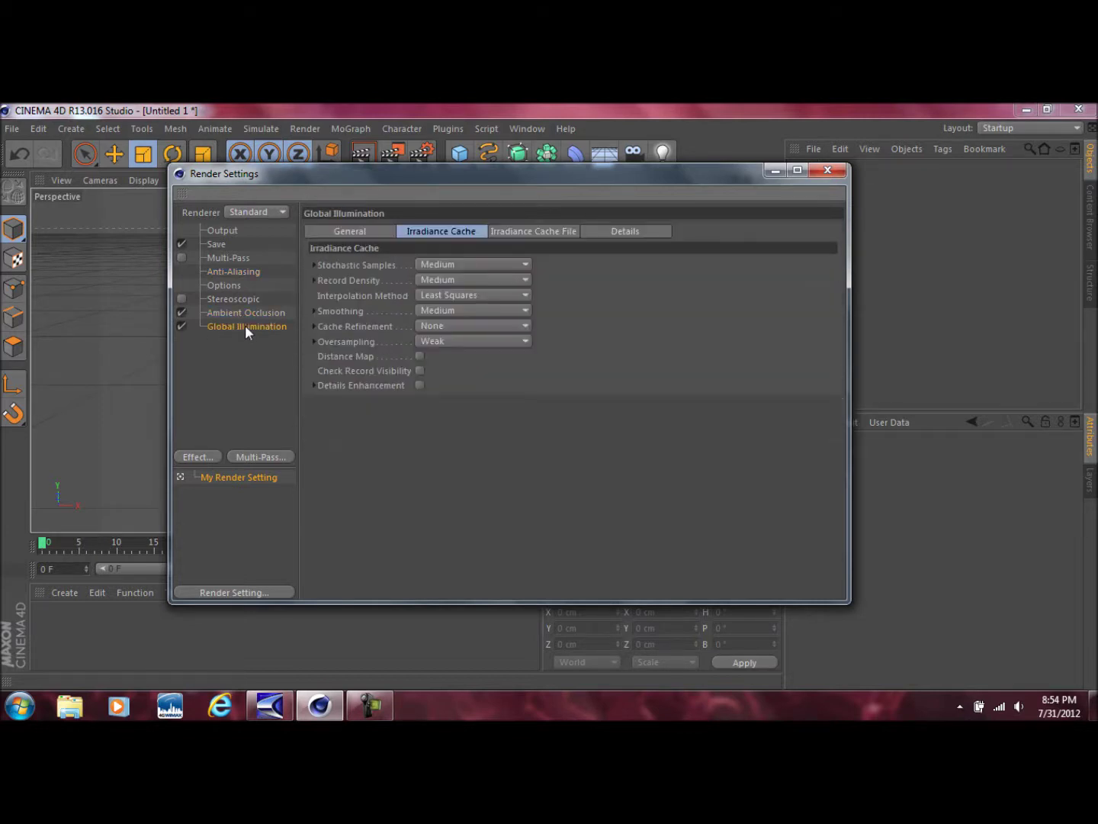
{"action": "left_click", "coordinate": [243, 313]}
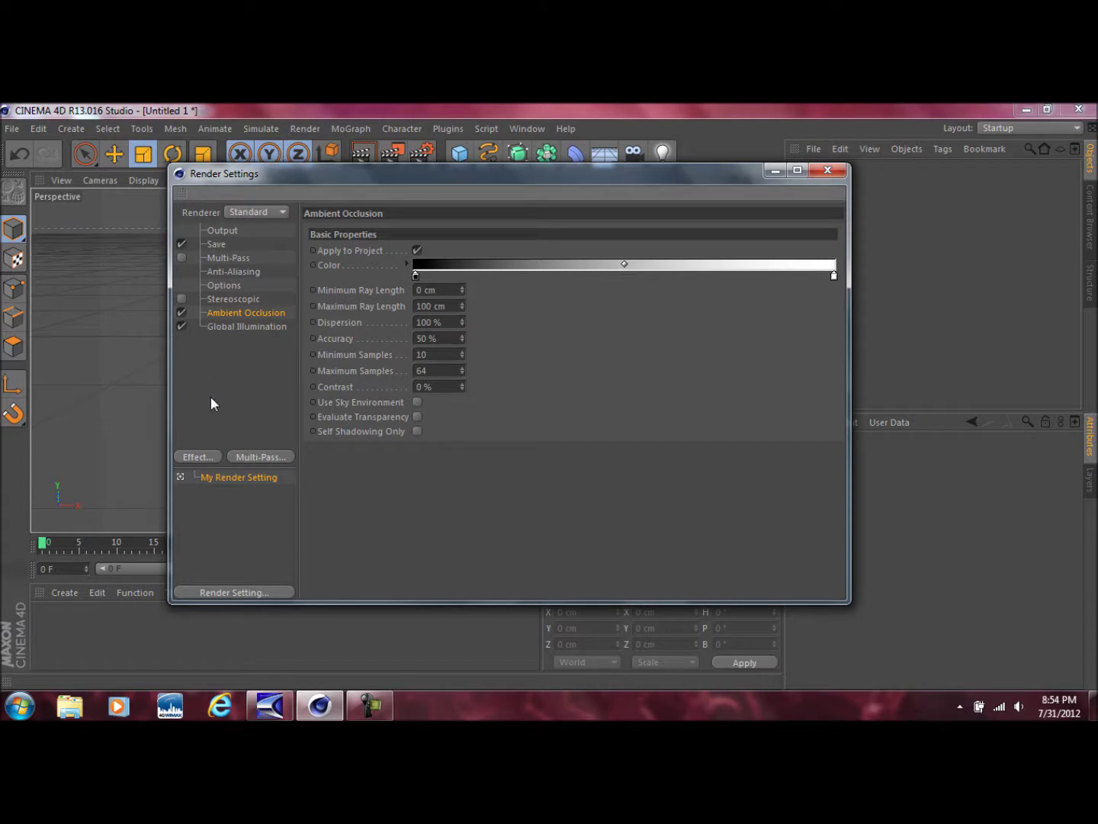
{"action": "left_click", "coordinate": [205, 455]}
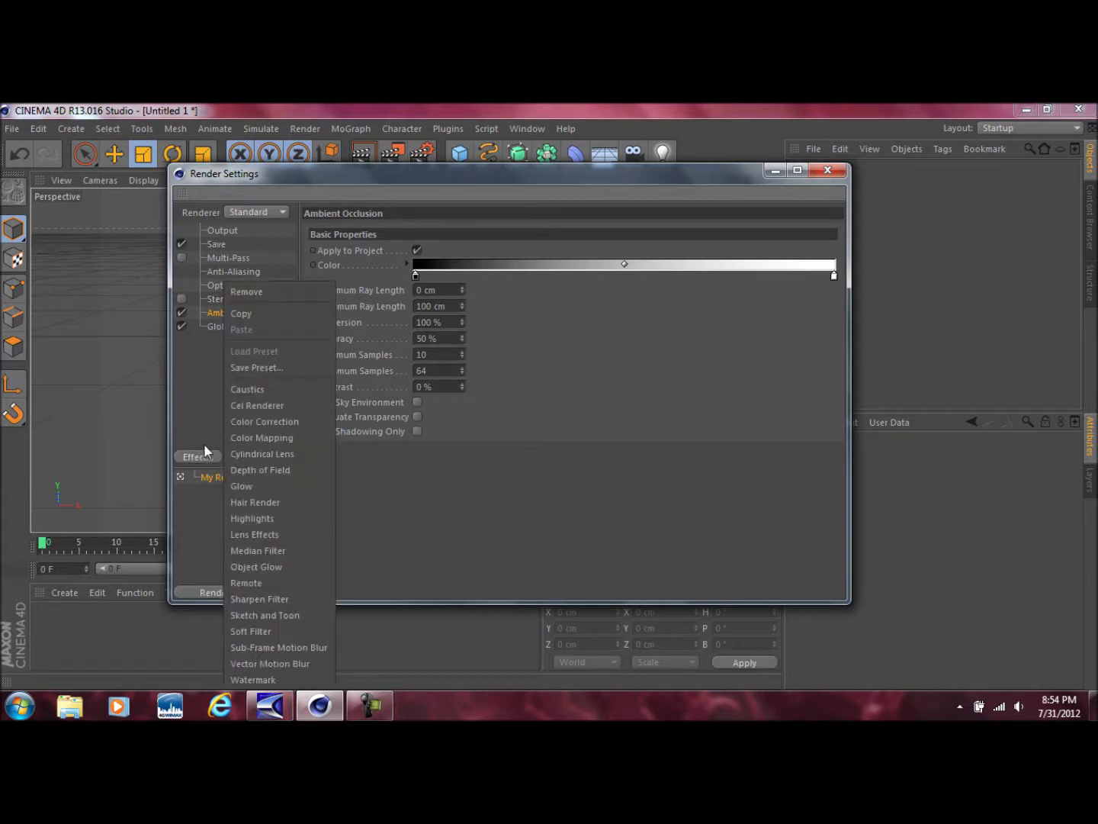
{"action": "left_click", "coordinate": [394, 219]}
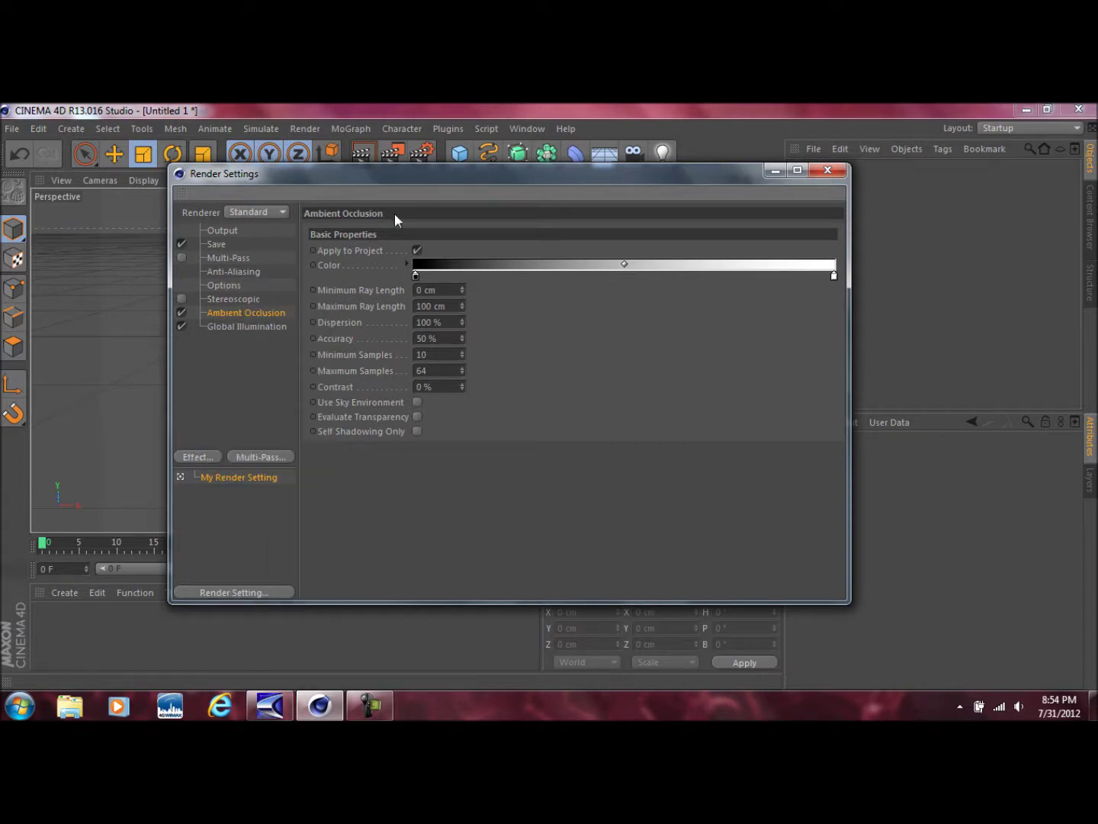
{"action": "left_click", "coordinate": [249, 326]}
{"action": "left_click_drag", "start_coordinate": [392, 175], "coordinate": [443, 168]}
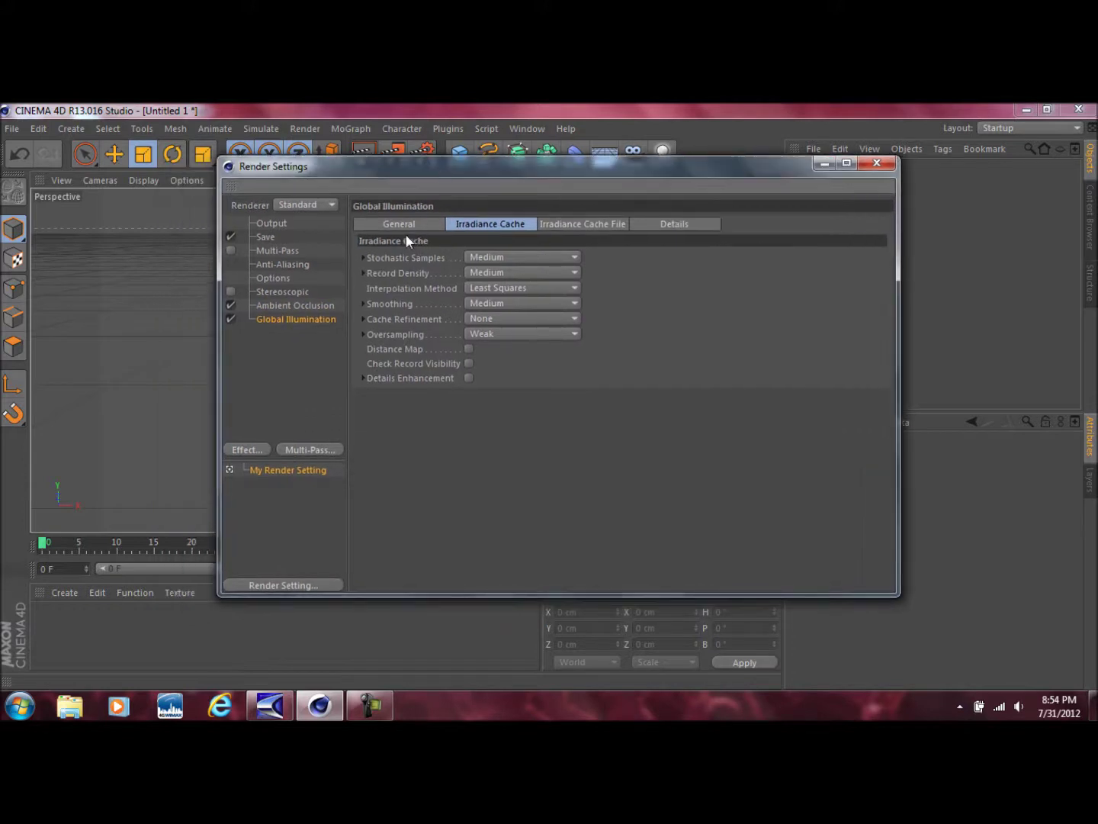
{"action": "left_click", "coordinate": [411, 225]}
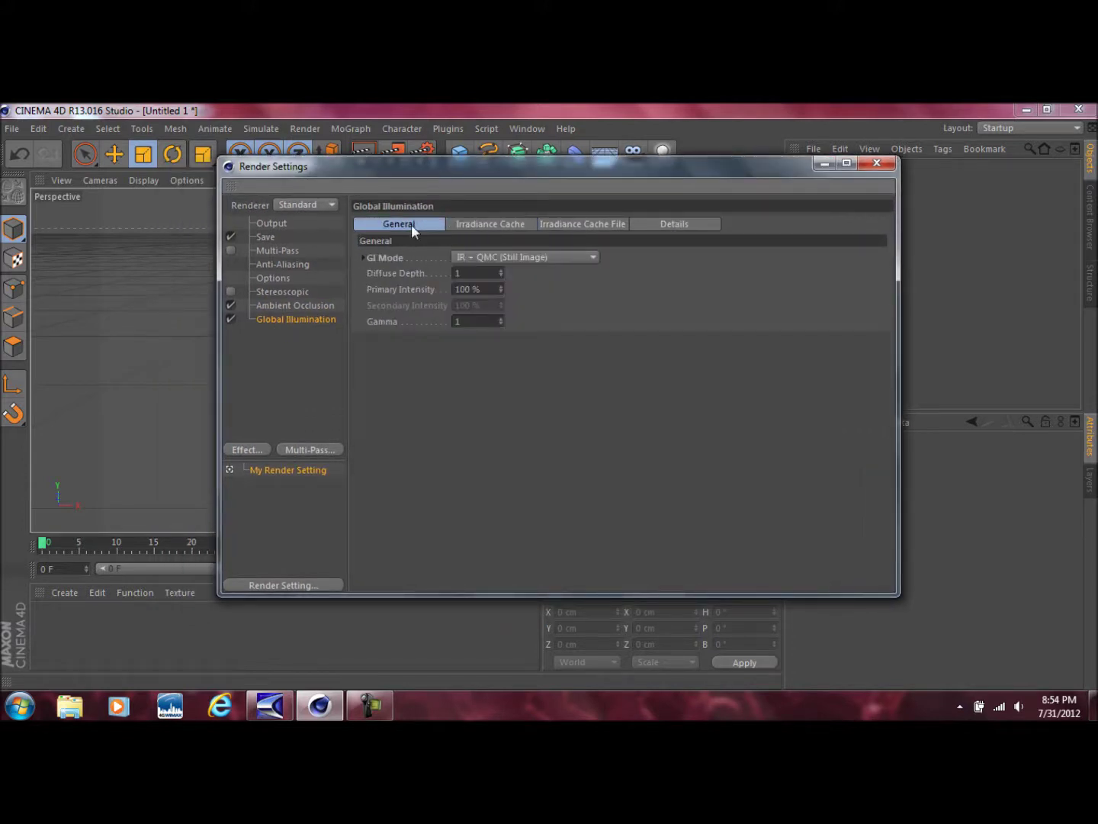
{"action": "left_click", "coordinate": [476, 258]}
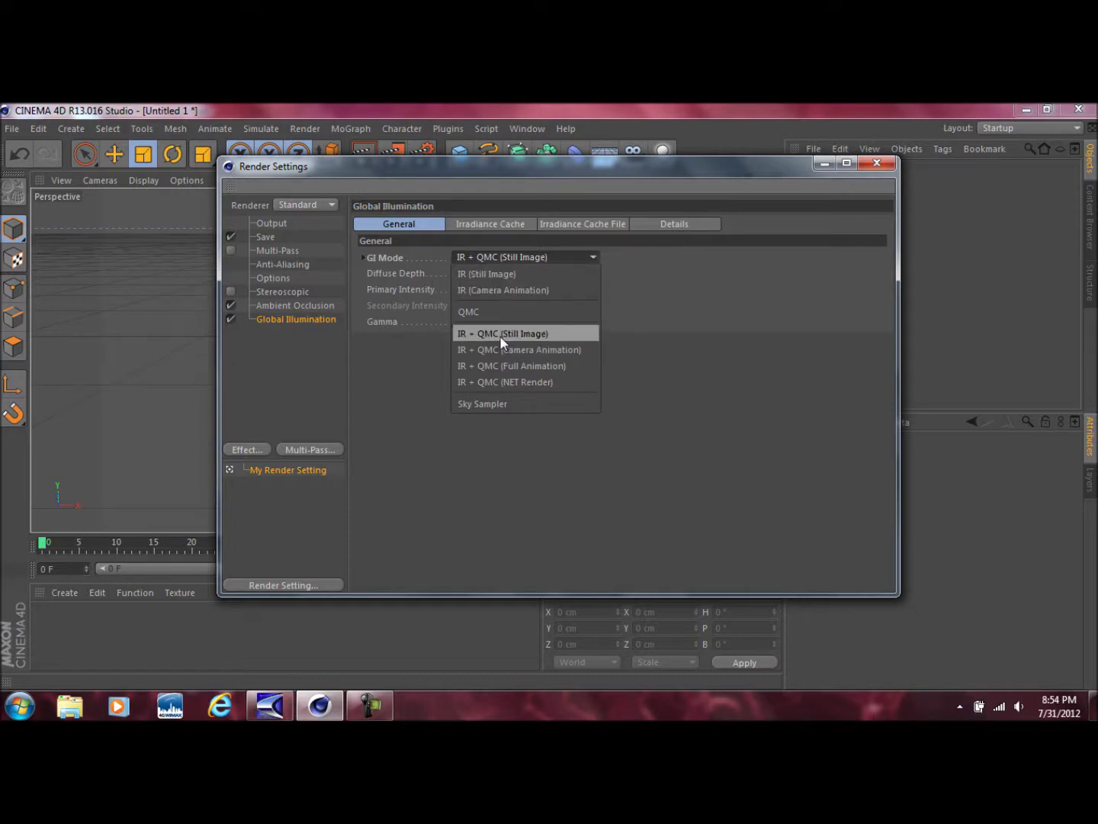
{"action": "left_click", "coordinate": [875, 164]}
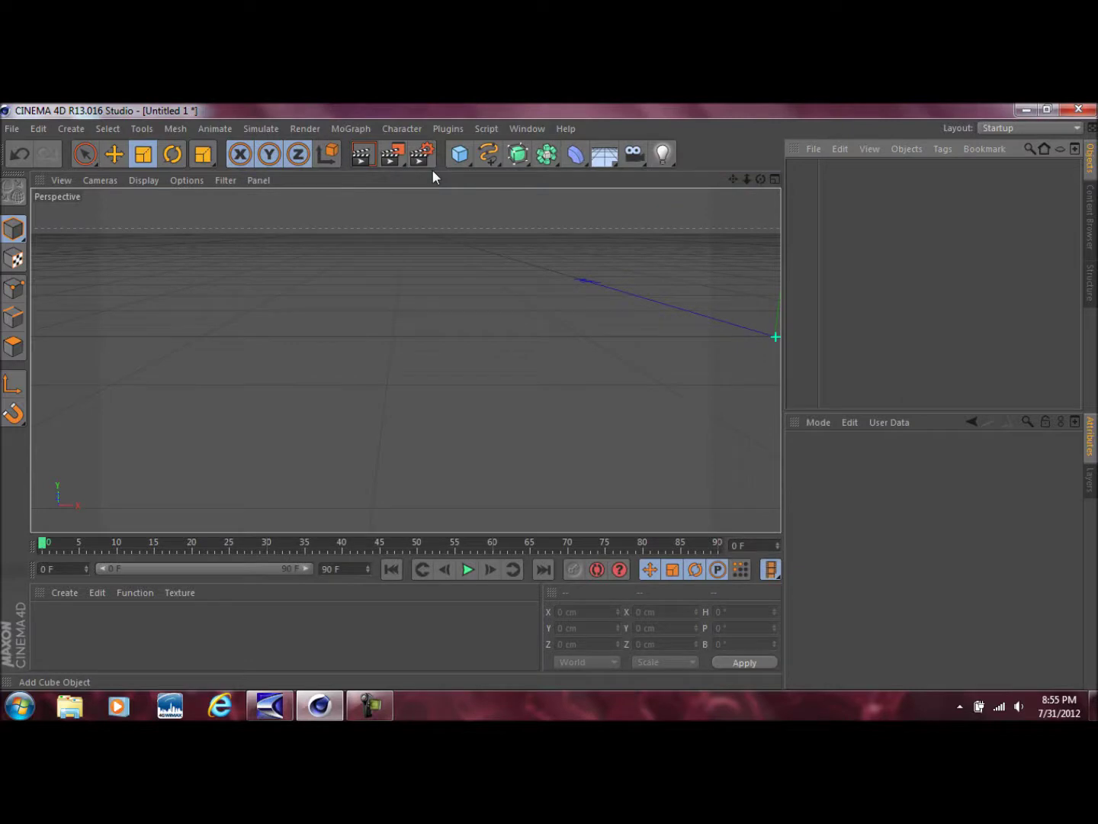
Step: Add a MoText object to the scene and set its text to Cinema4D
{"action": "left_click", "coordinate": [367, 130]}
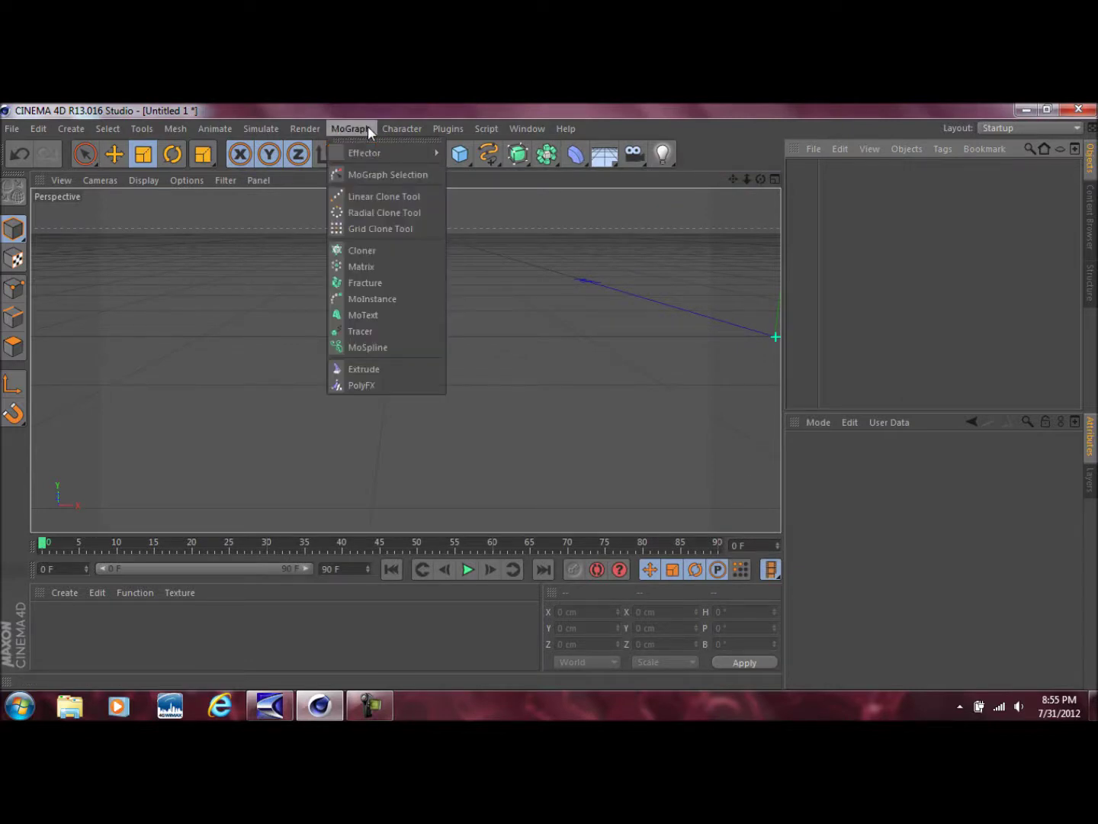
{"action": "left_click", "coordinate": [384, 315]}
{"action": "left_click_drag", "start_coordinate": [745, 179], "coordinate": [834, 200]}
{"action": "mouse_move", "coordinate": [731, 176]}
{"action": "left_mouse_down"}
{"action": "mouse_move", "coordinate": [771, 205]}
{"action": "mouse_move", "coordinate": [735, 179]}
{"action": "left_mouse_up"}
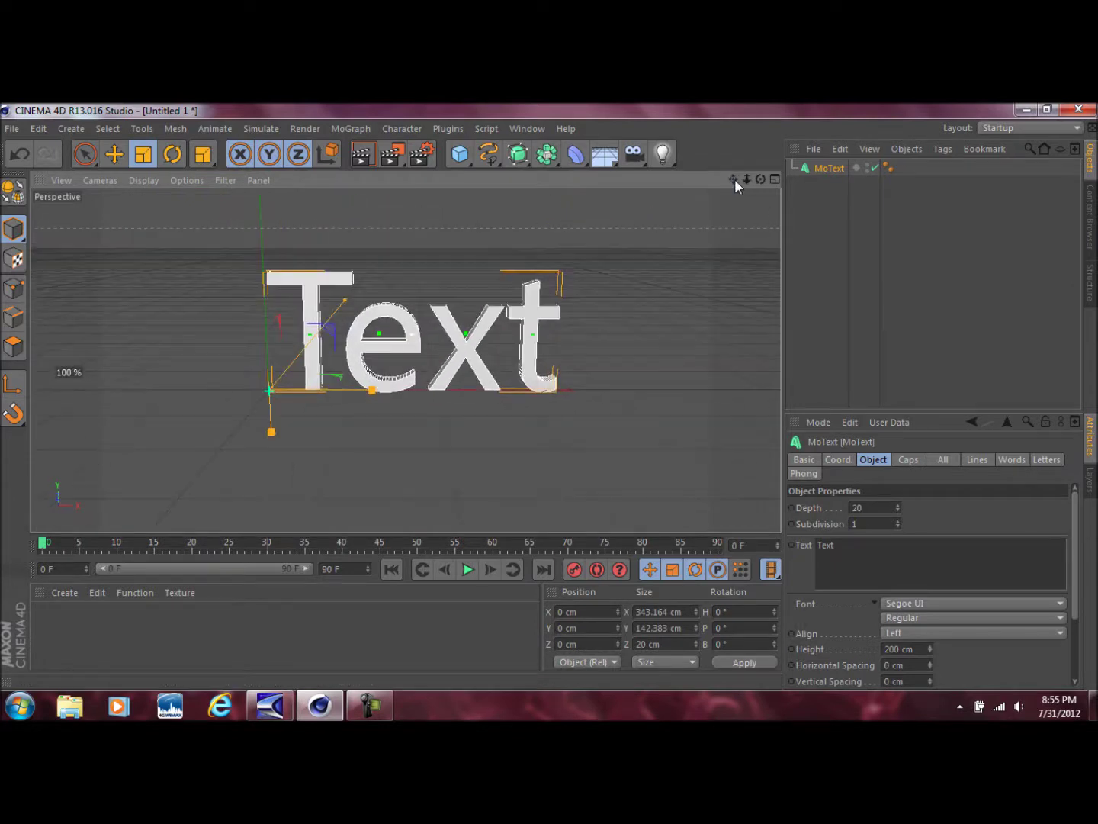
{"action": "double_click", "coordinate": [826, 545]}
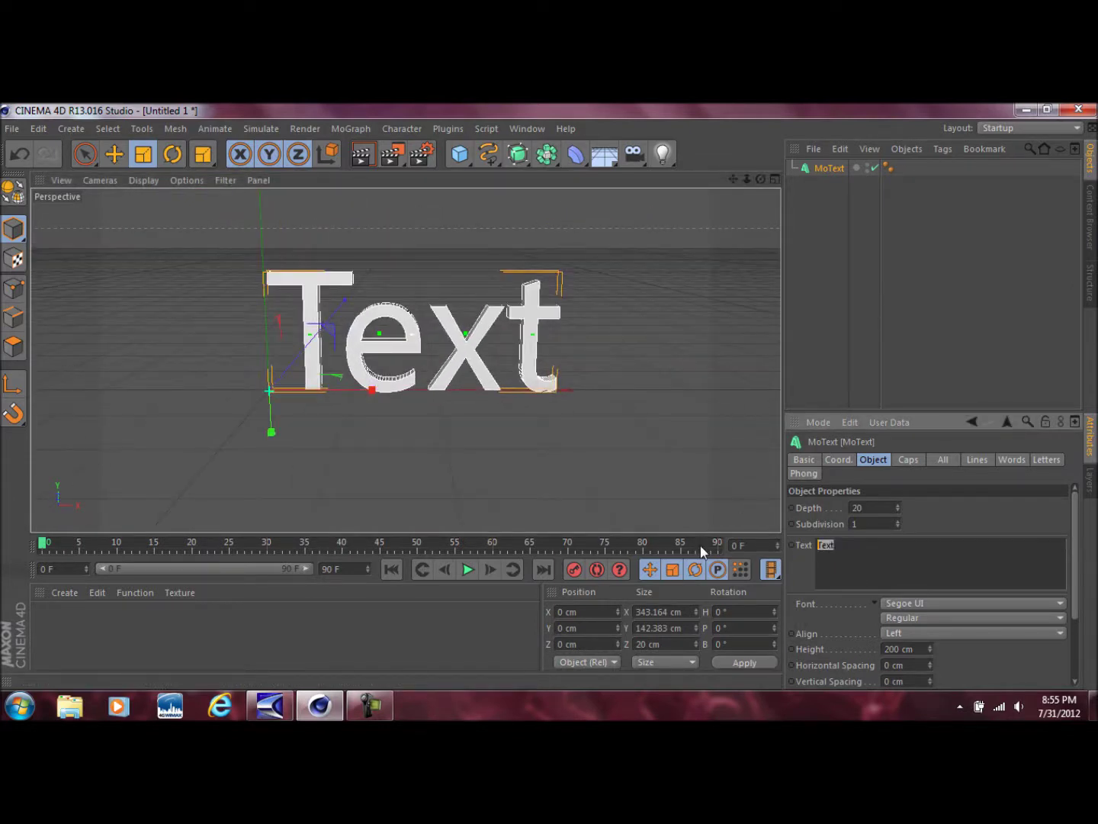
{"action": "type", "text": "Cinema4D"}
{"action": "left_click", "coordinate": [895, 505]}
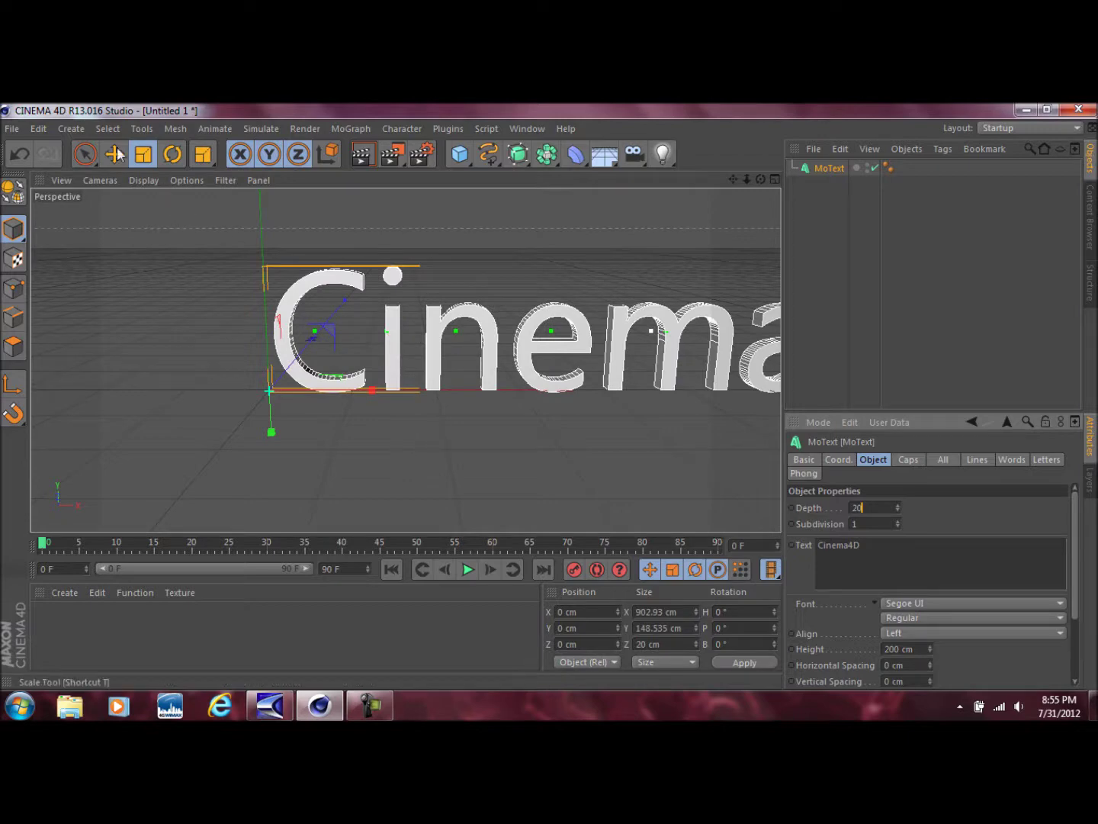
Step: Change the font of the Cinema4D text to Ethnocentric Rg
{"action": "left_click_drag", "start_coordinate": [732, 179], "coordinate": [676, 230]}
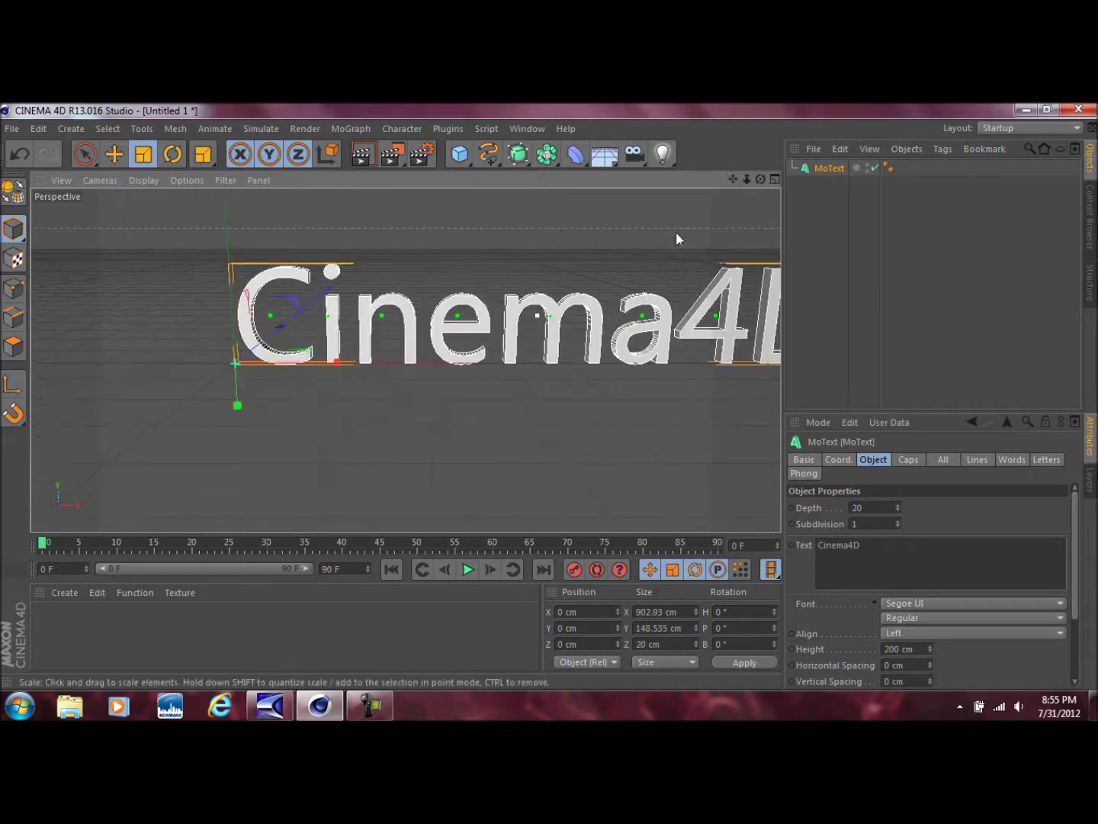
{"action": "left_click", "coordinate": [945, 603]}
{"action": "left_click_drag", "start_coordinate": [1059, 565], "coordinate": [1050, 285]}
{"action": "left_click", "coordinate": [1027, 265]}
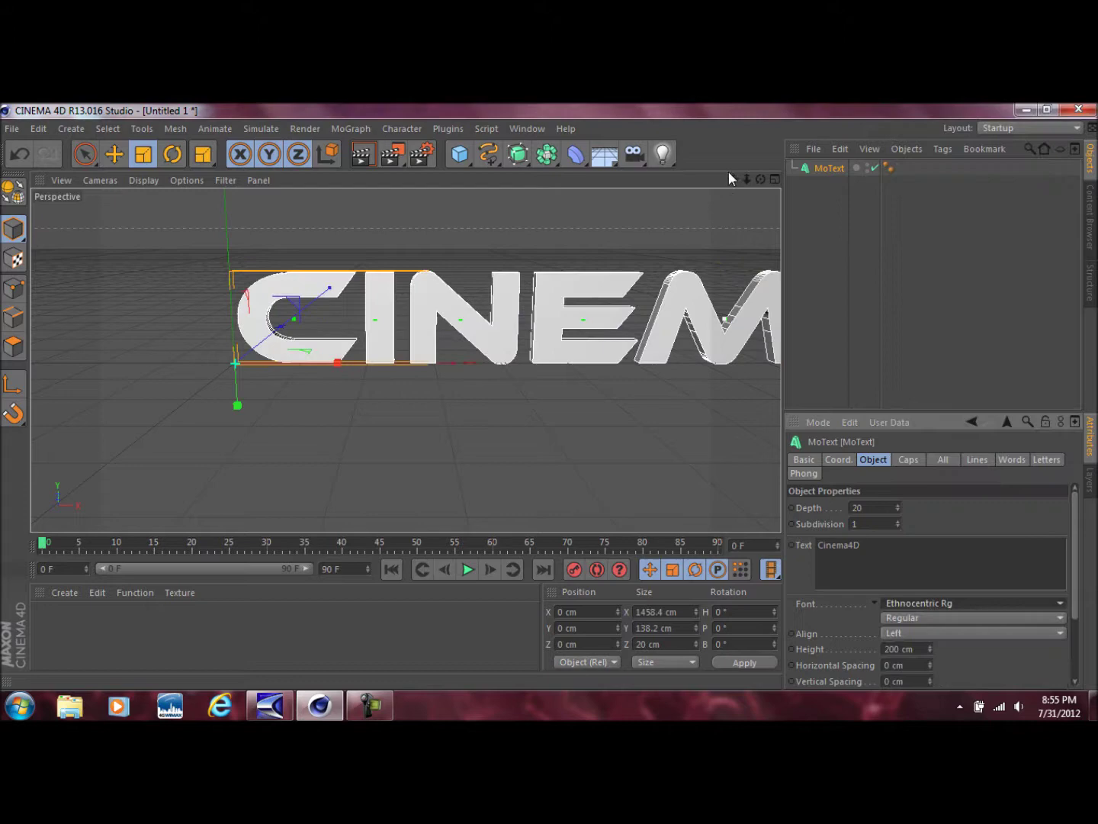
{"action": "left_click_drag", "start_coordinate": [731, 180], "coordinate": [699, 221]}
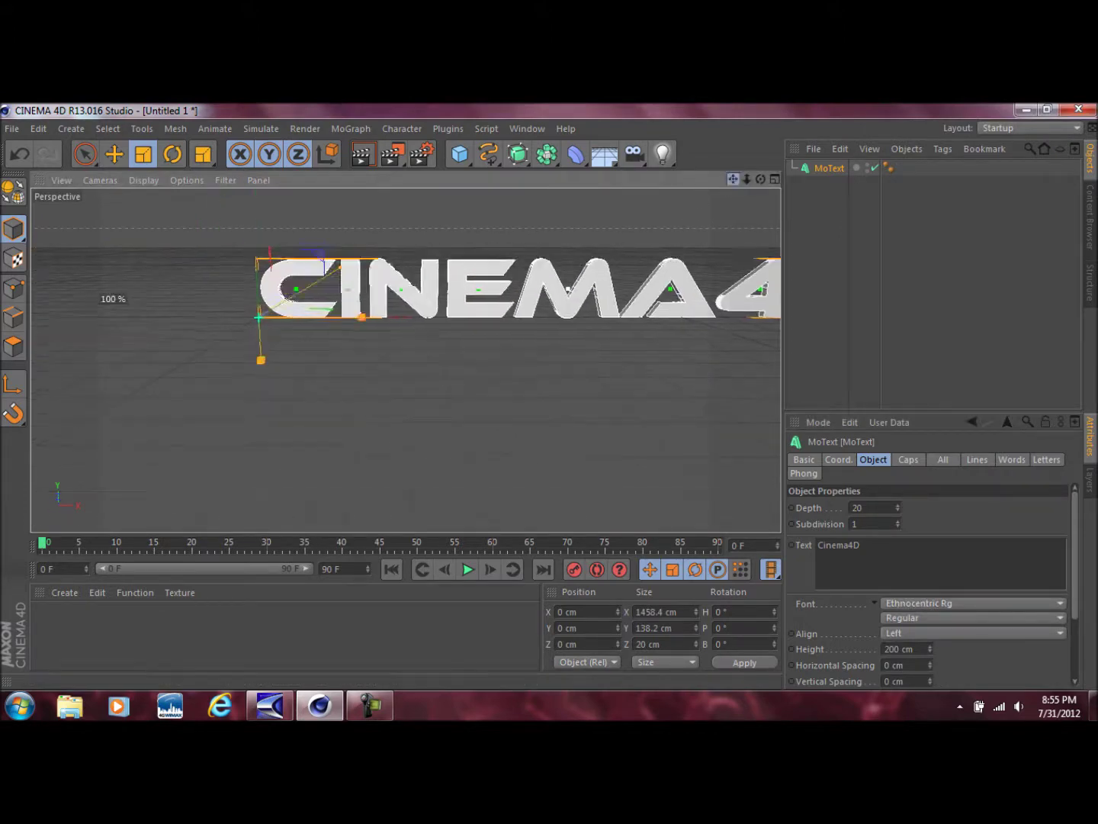
Step: Set the extrusion depth of the Cinema4D text to 26
{"action": "left_click", "coordinate": [868, 507]}
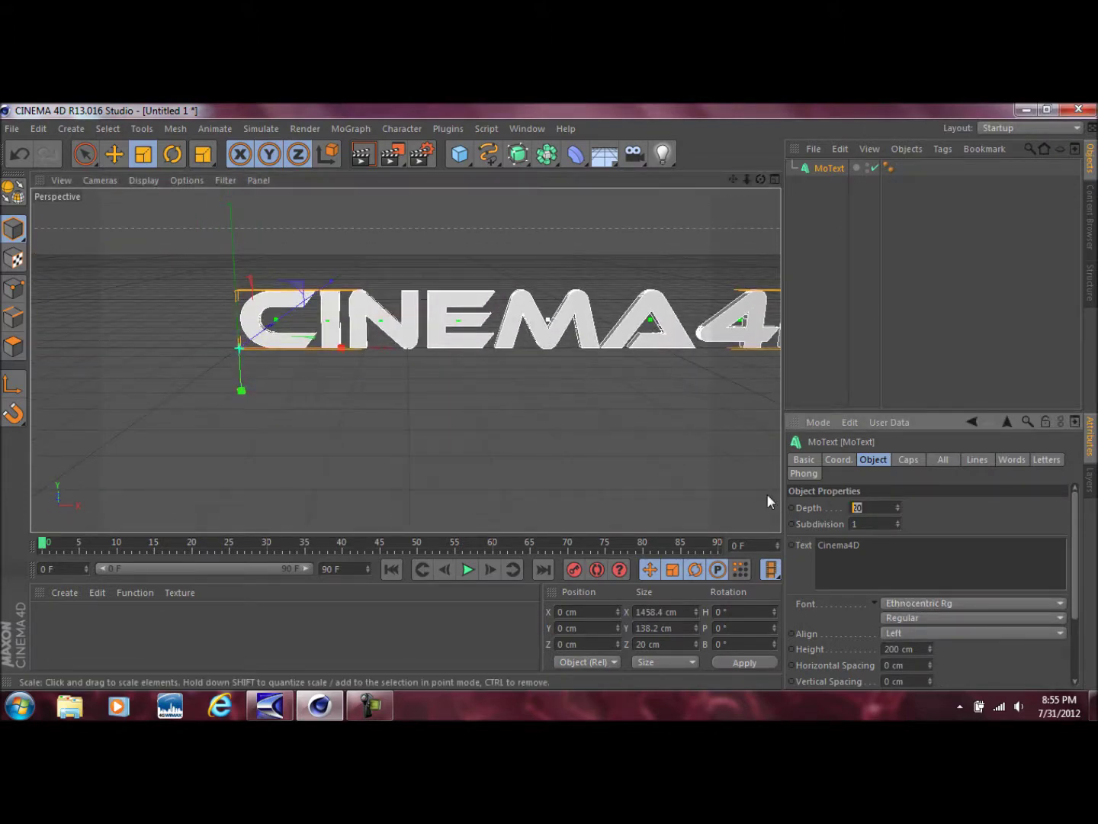
{"action": "type", "text": "26"}
{"action": "key", "text": "Return"}
{"action": "left_click_drag", "start_coordinate": [752, 176], "coordinate": [679, 229]}
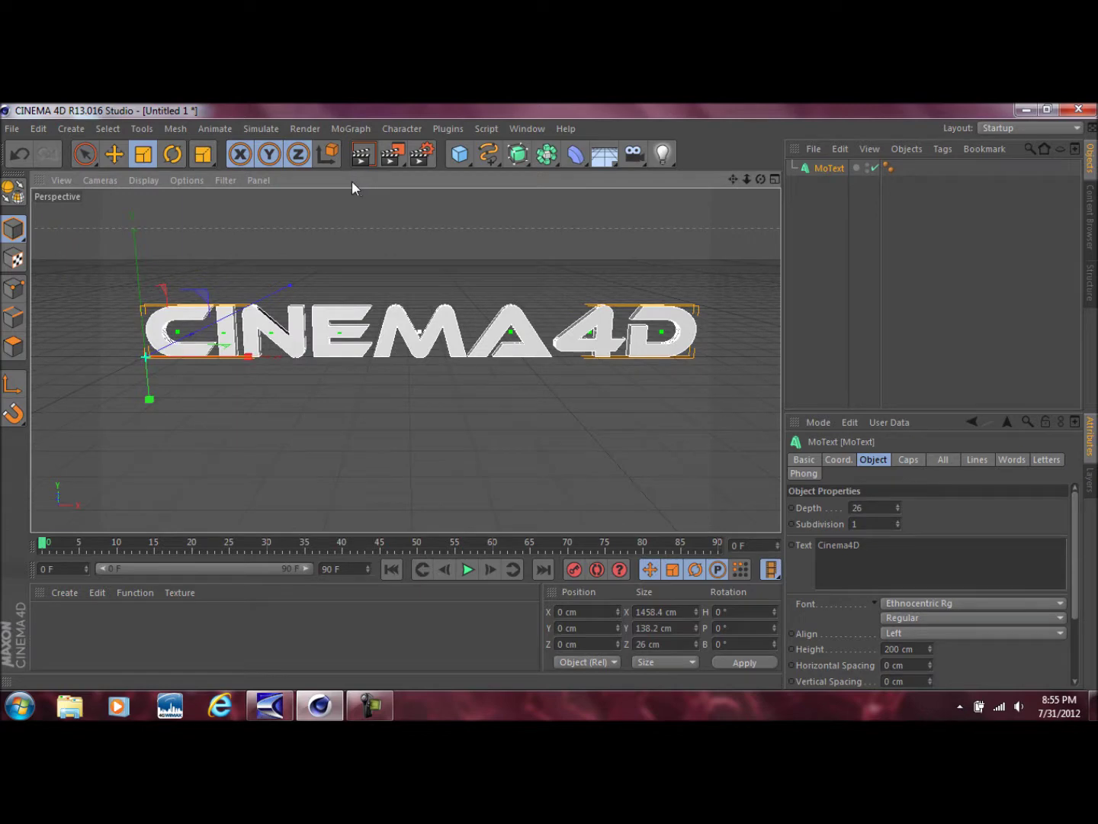
Step: Scale the Cinema4D text down to about 555 cm wide and 53 cm high
{"action": "key", "text": "t"}
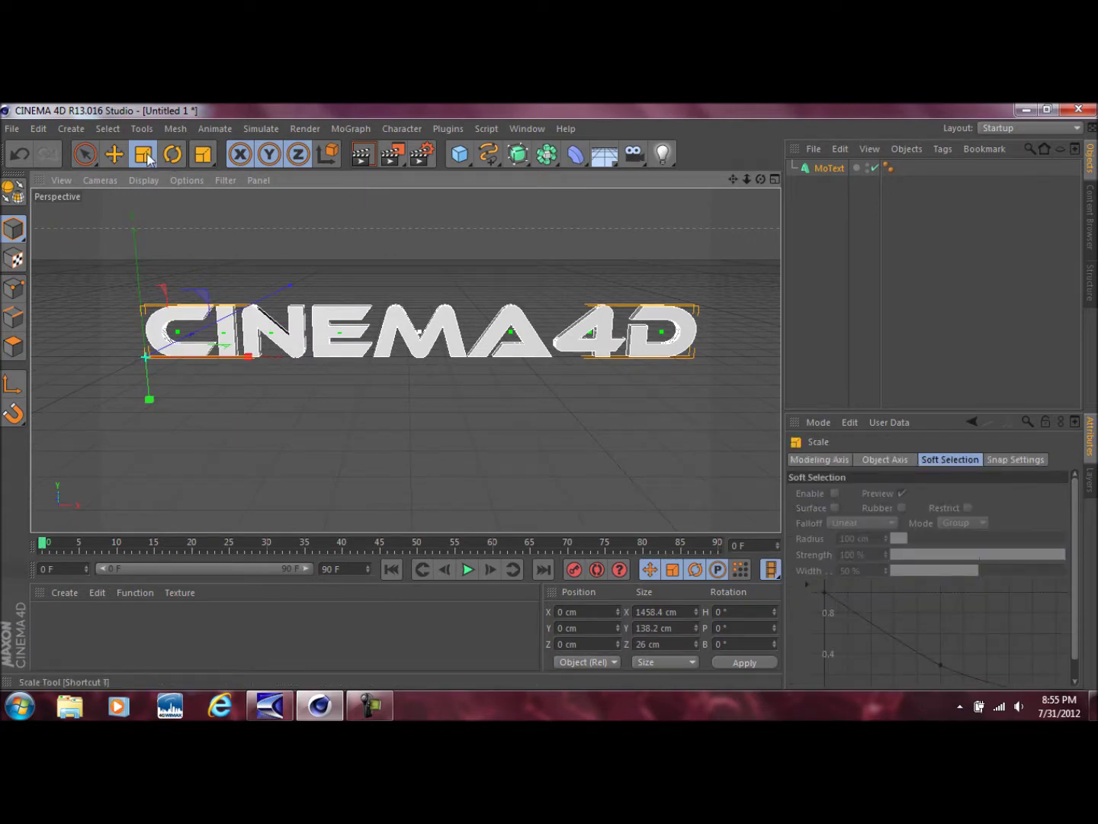
{"action": "left_click_drag", "start_coordinate": [513, 279], "coordinate": [214, 306]}
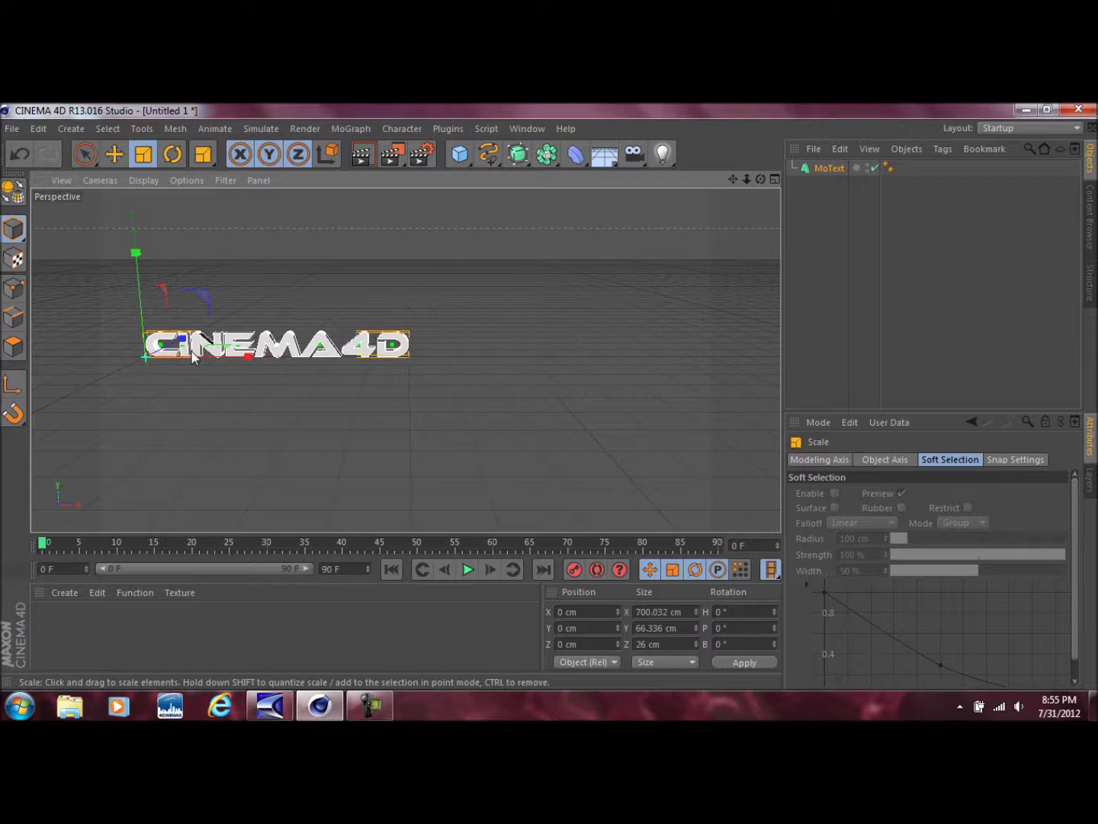
{"action": "scroll", "coordinate": [404, 351], "scroll_direction": "up", "scroll_amount": 5}
{"action": "left_click_drag", "start_coordinate": [731, 179], "coordinate": [785, 168]}
{"action": "left_click_drag", "start_coordinate": [643, 245], "coordinate": [500, 271]}
{"action": "left_click_drag", "start_coordinate": [731, 181], "coordinate": [734, 179]}
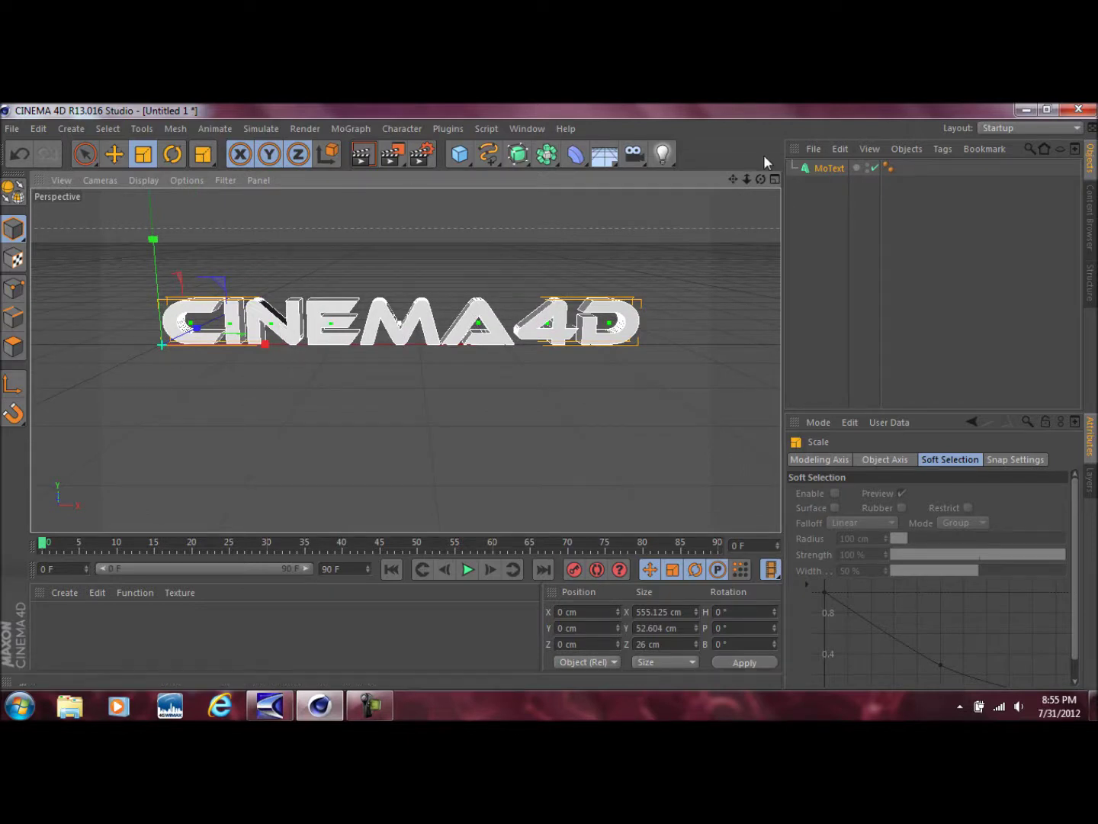
{"action": "mouse_move", "coordinate": [745, 180]}
{"action": "left_mouse_down"}
{"action": "mouse_move", "coordinate": [757, 178]}
{"action": "mouse_move", "coordinate": [743, 184]}
{"action": "mouse_move", "coordinate": [755, 195]}
{"action": "mouse_move", "coordinate": [735, 178]}
{"action": "left_mouse_up"}
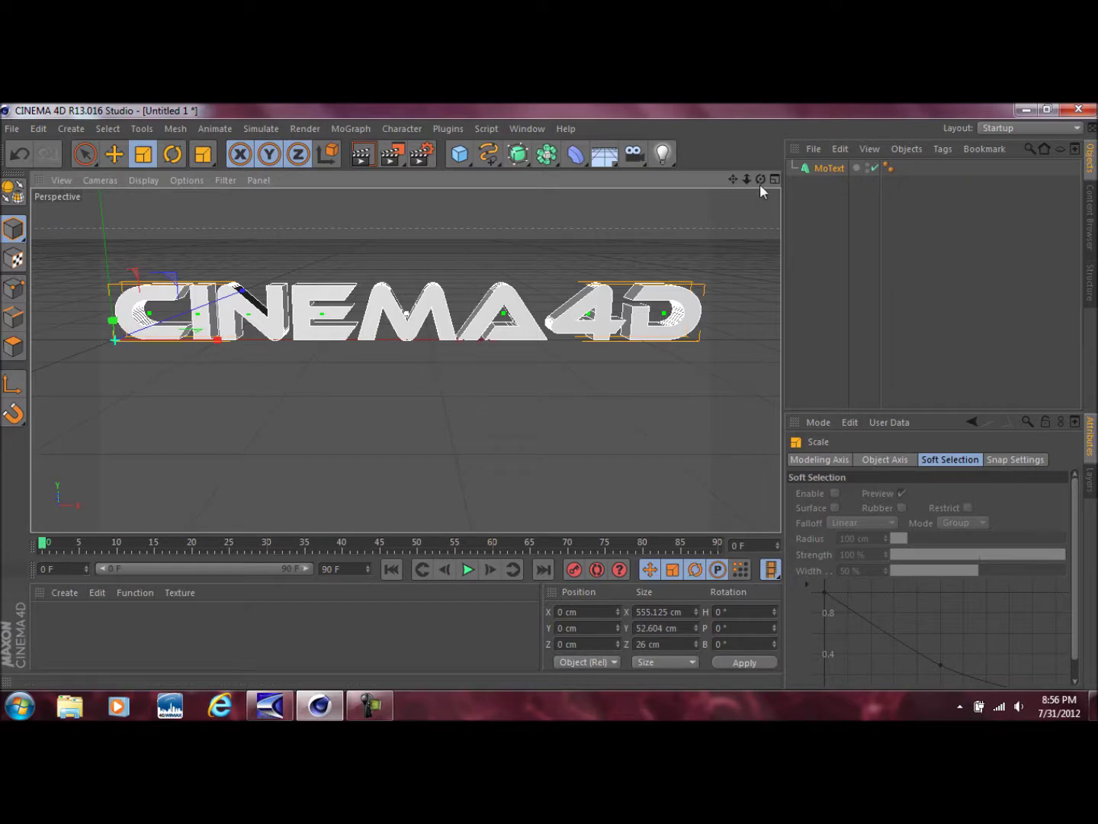
Step: Switch to Internet Explorer, search Google for thrausi and open the Nitro4D plugins and scripts site
{"action": "left_click", "coordinate": [221, 703]}
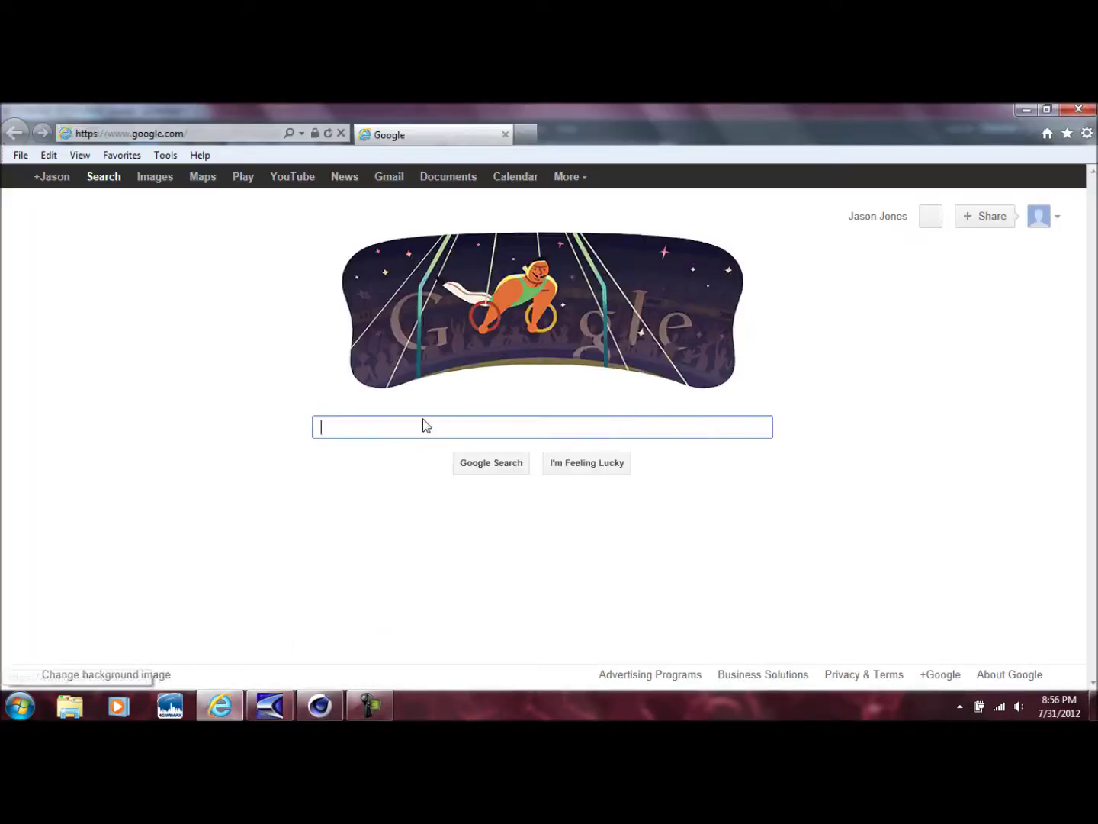
{"action": "type", "text": "thrausi"}
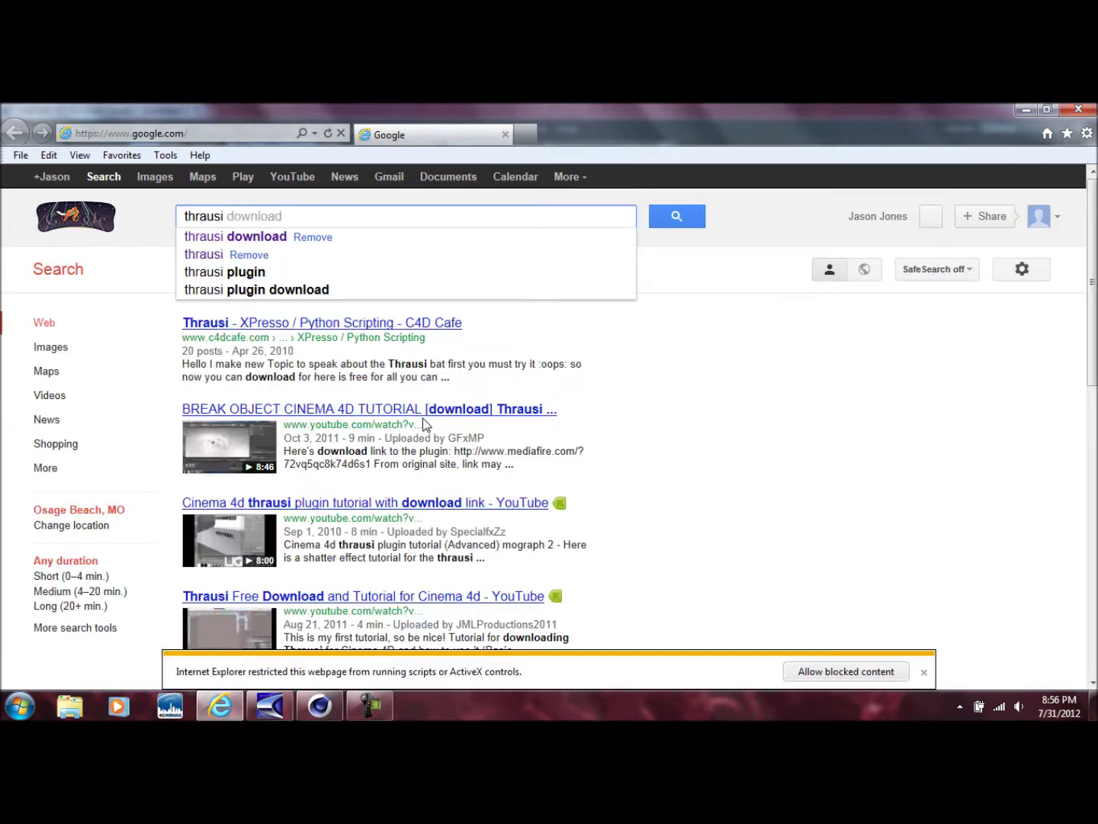
{"action": "key", "text": "Return"}
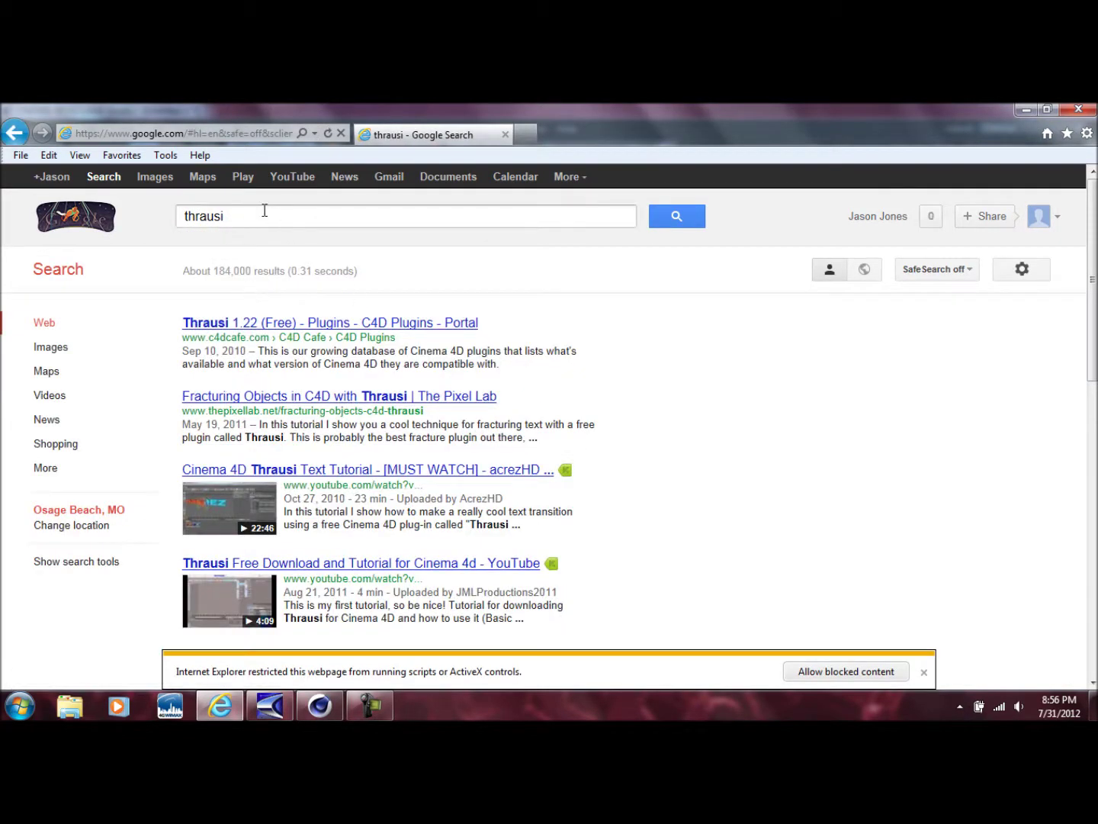
{"action": "scroll", "coordinate": [228, 256], "scroll_direction": "down", "scroll_amount": 5}
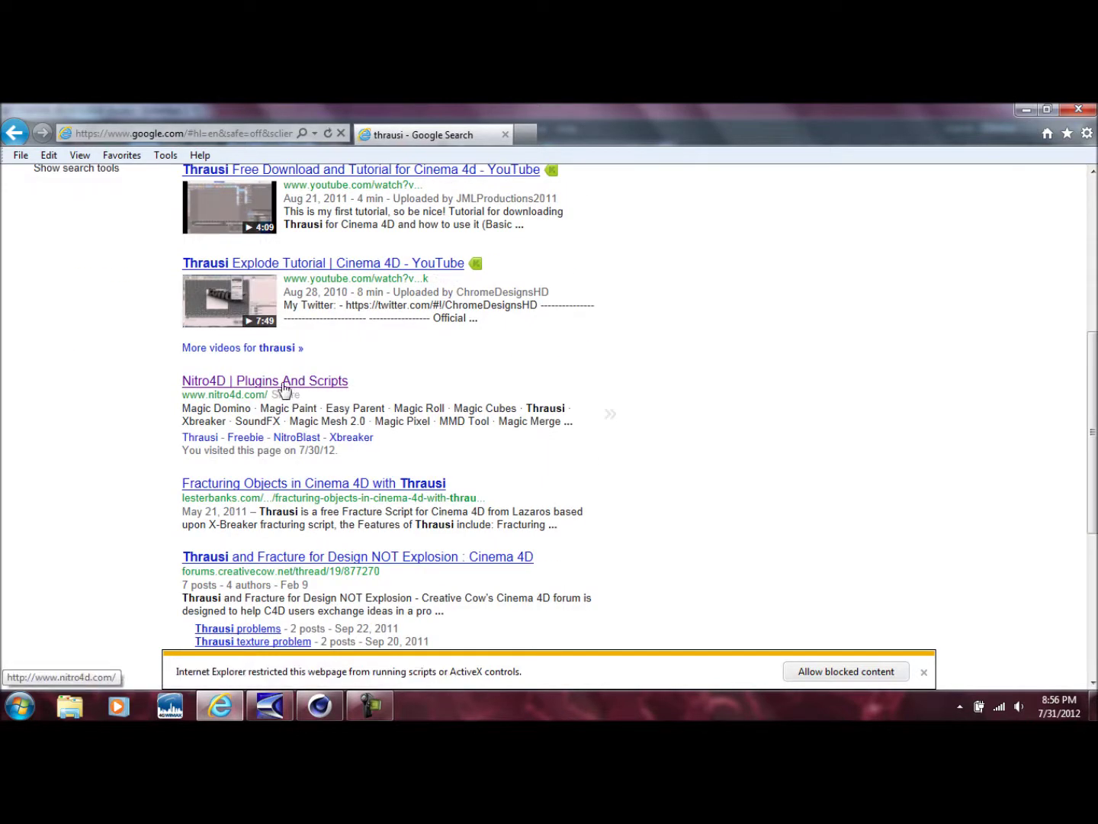
{"action": "left_click", "coordinate": [225, 383]}
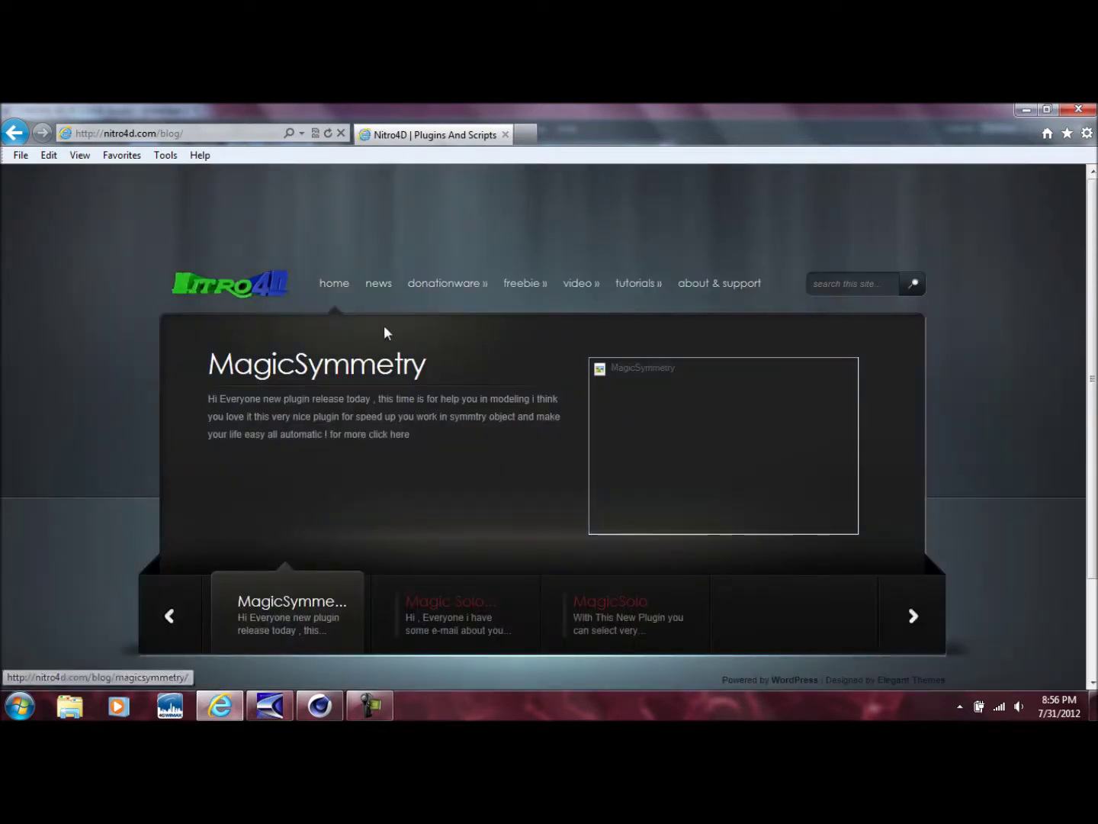
Step: Open the Thrausi page among the Nitro4D freebies and locate the download for R12 - R13
{"action": "scroll", "coordinate": [375, 280], "scroll_direction": "down", "scroll_amount": 2}
{"action": "scroll", "coordinate": [377, 276], "scroll_direction": "up", "scroll_amount": 1}
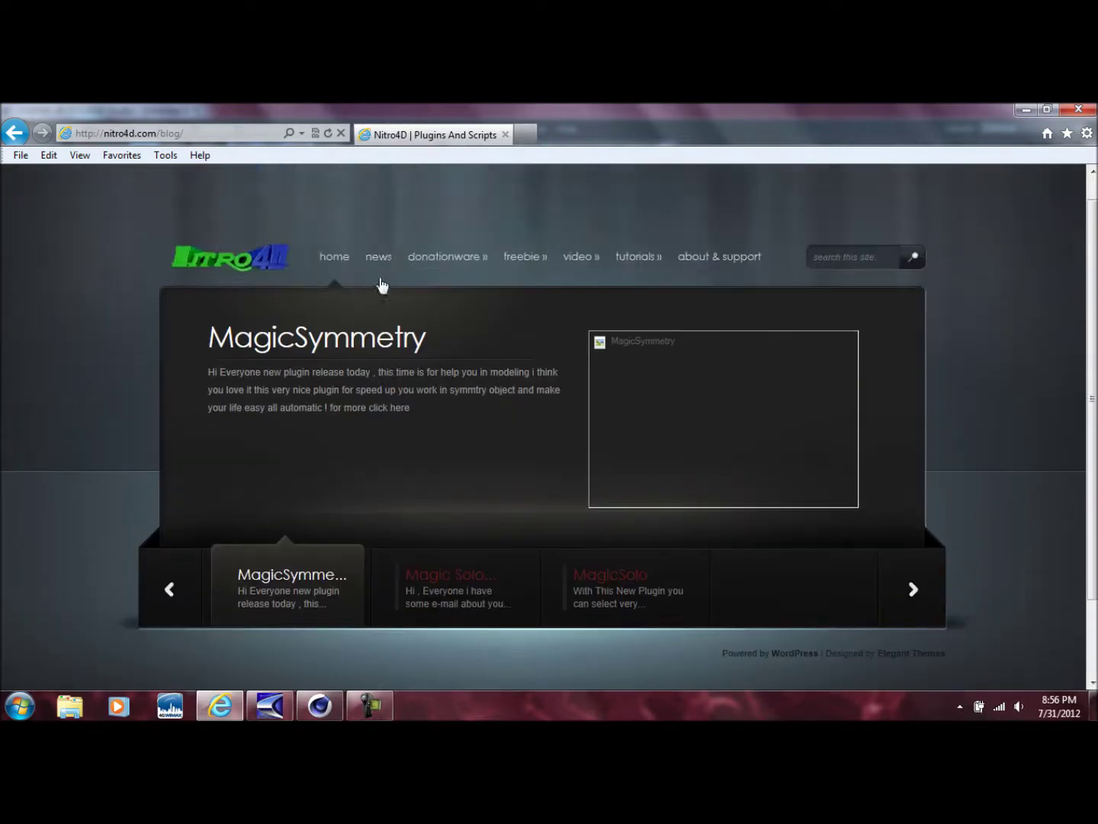
{"action": "scroll", "coordinate": [382, 285], "scroll_direction": "up", "scroll_amount": 1}
{"action": "mouse_move", "coordinate": [544, 290]}
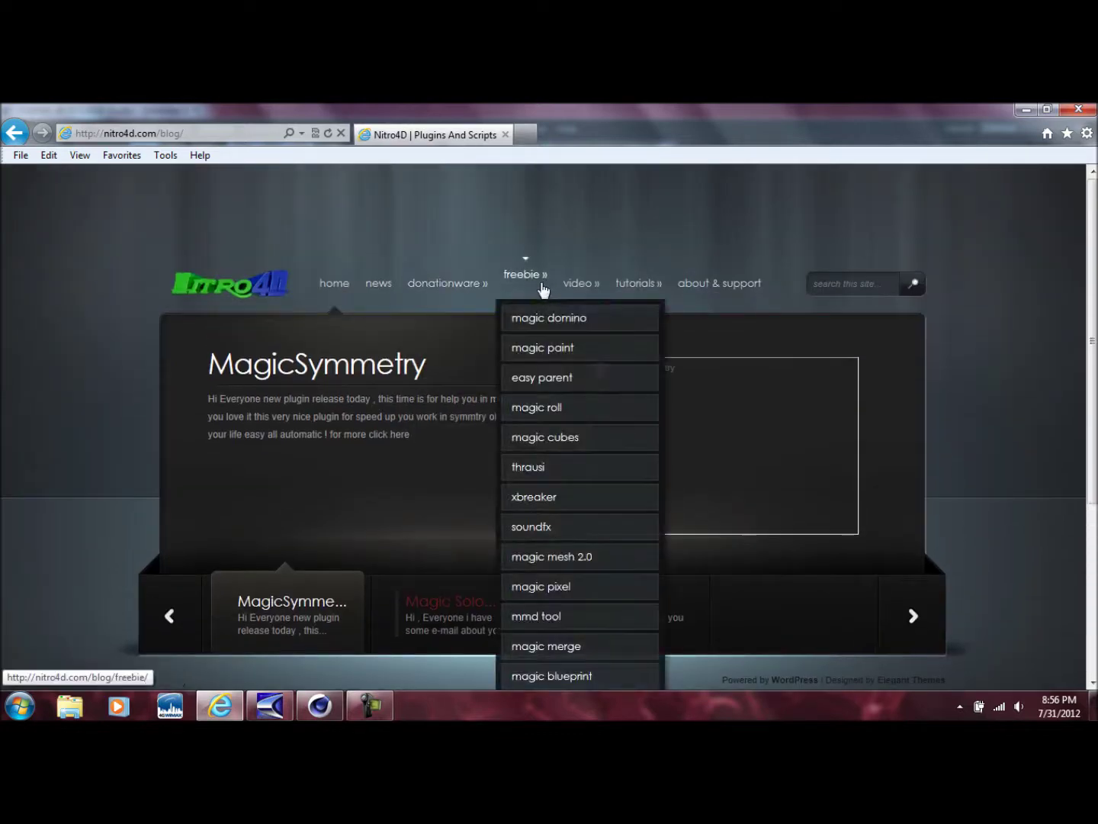
{"action": "left_click", "coordinate": [539, 471]}
{"action": "scroll", "coordinate": [431, 450], "scroll_direction": "down", "scroll_amount": 5}
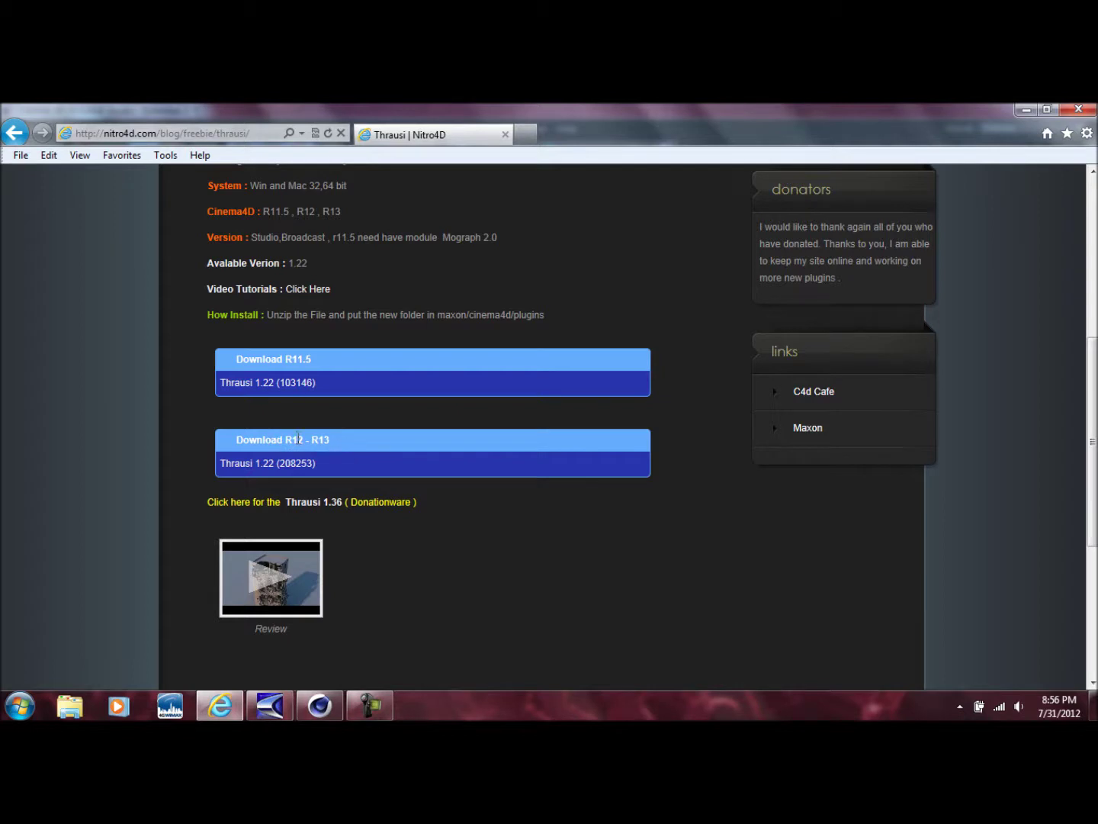
Step: Finish viewing the Thrausi download page, then close the browser to return to Cinema 4D
{"action": "scroll", "coordinate": [302, 444], "scroll_direction": "down", "scroll_amount": 4}
{"action": "scroll", "coordinate": [281, 364], "scroll_direction": "up", "scroll_amount": 2}
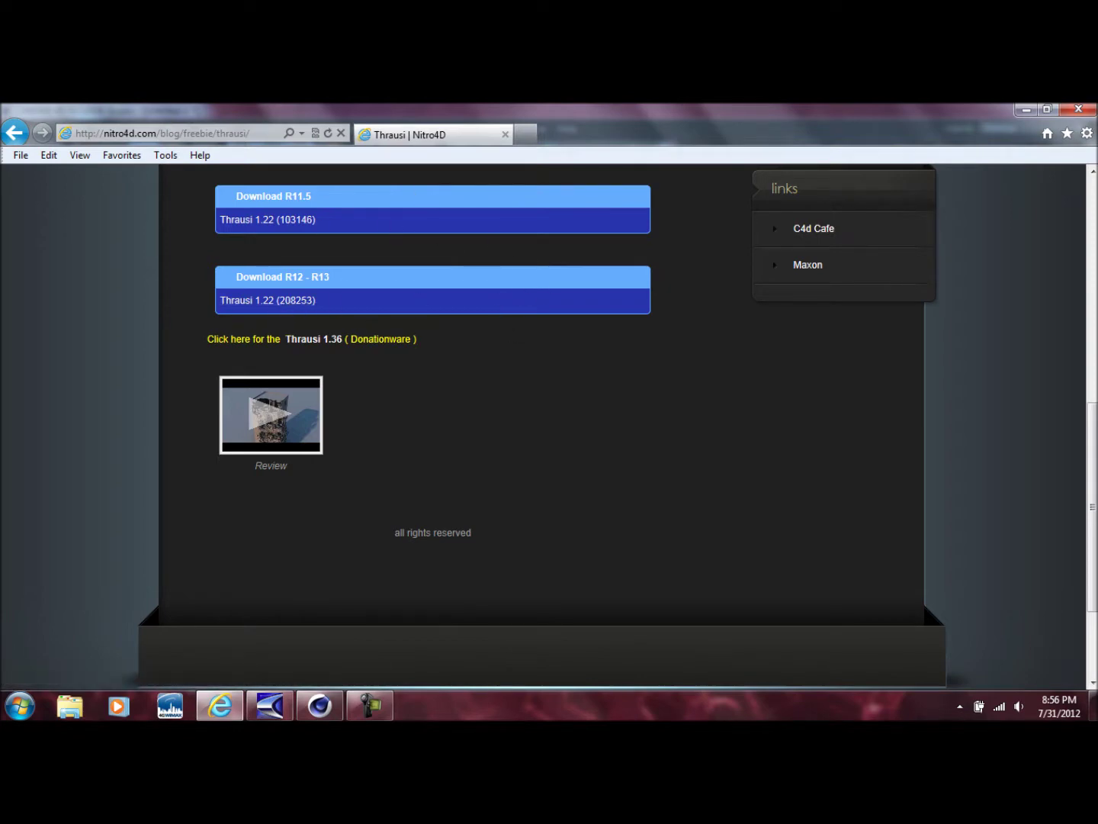
{"action": "left_click", "coordinate": [1079, 109]}
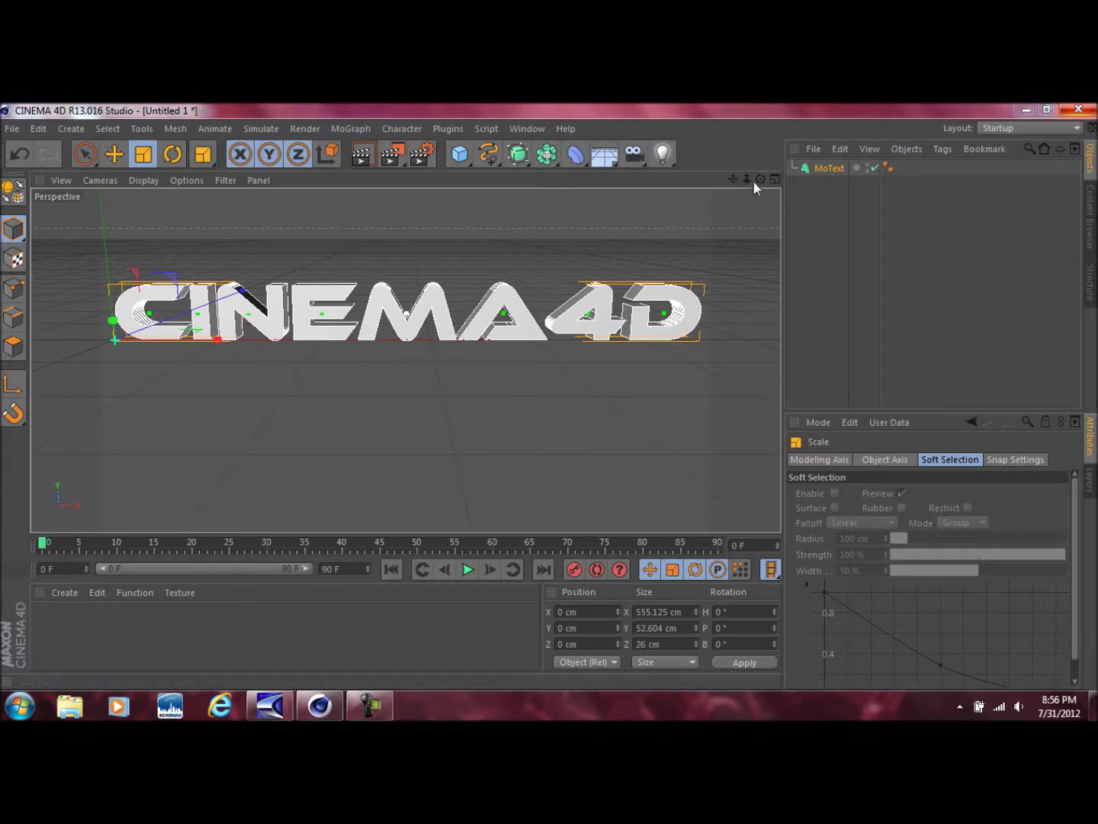
Step: Open the Thrausi 1.22 fracture tool and select the MoText object as its target
{"action": "left_click", "coordinate": [450, 129]}
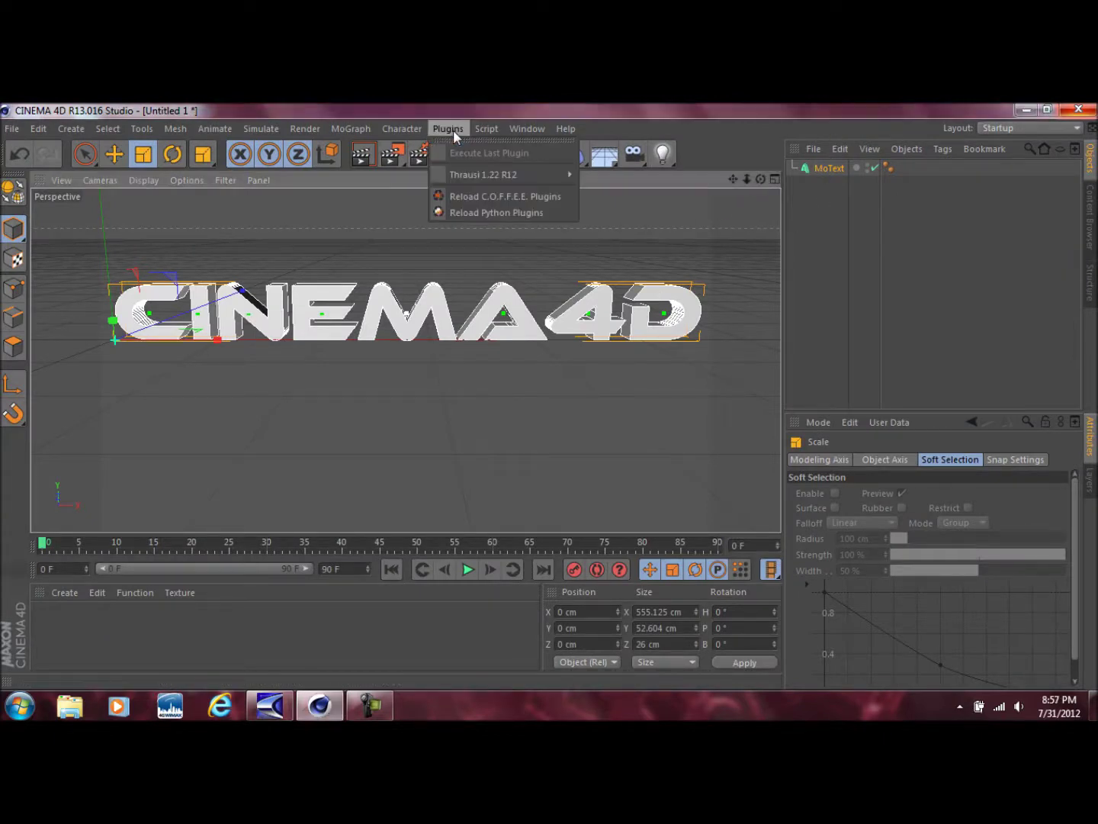
{"action": "mouse_move", "coordinate": [492, 175]}
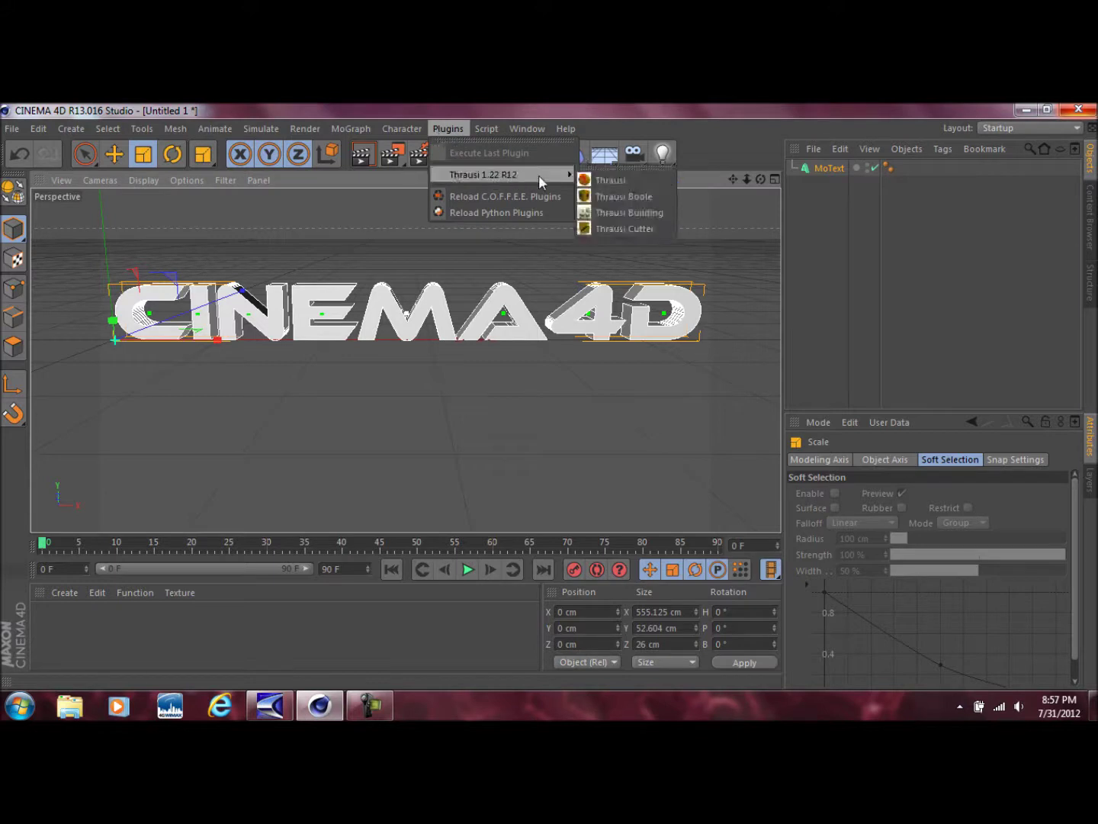
{"action": "left_click", "coordinate": [607, 180]}
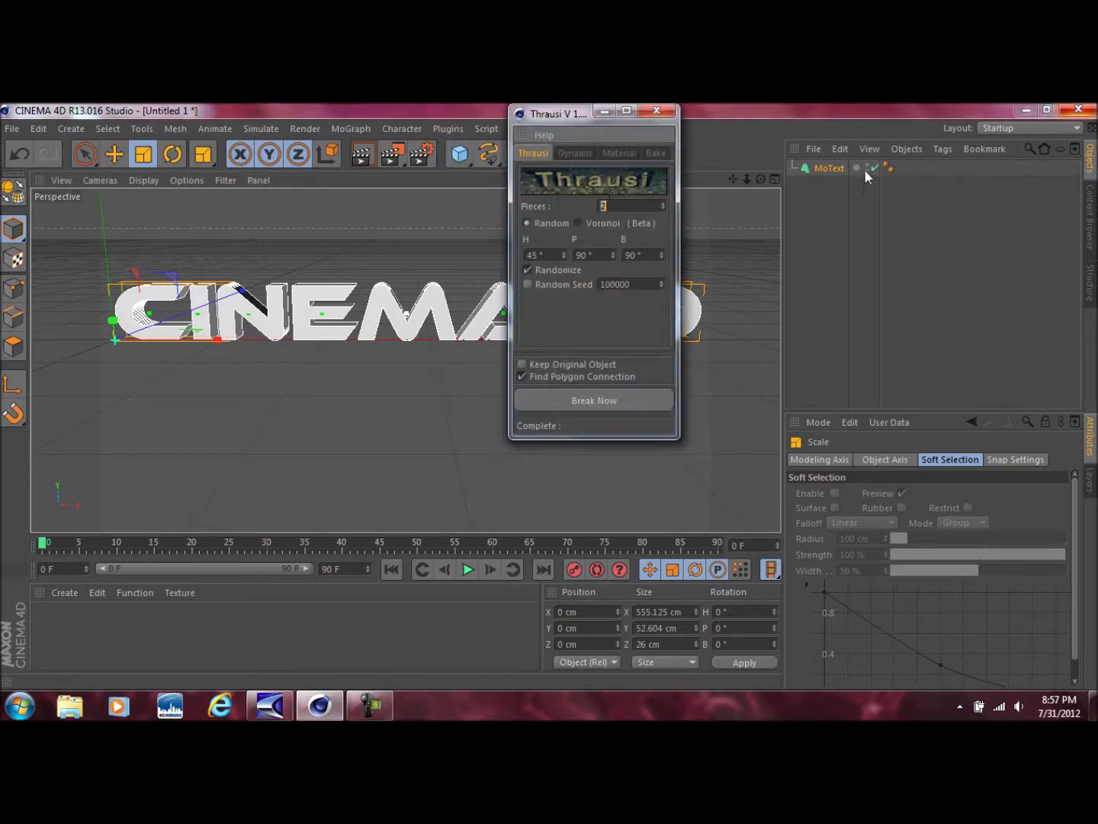
{"action": "left_click", "coordinate": [835, 172]}
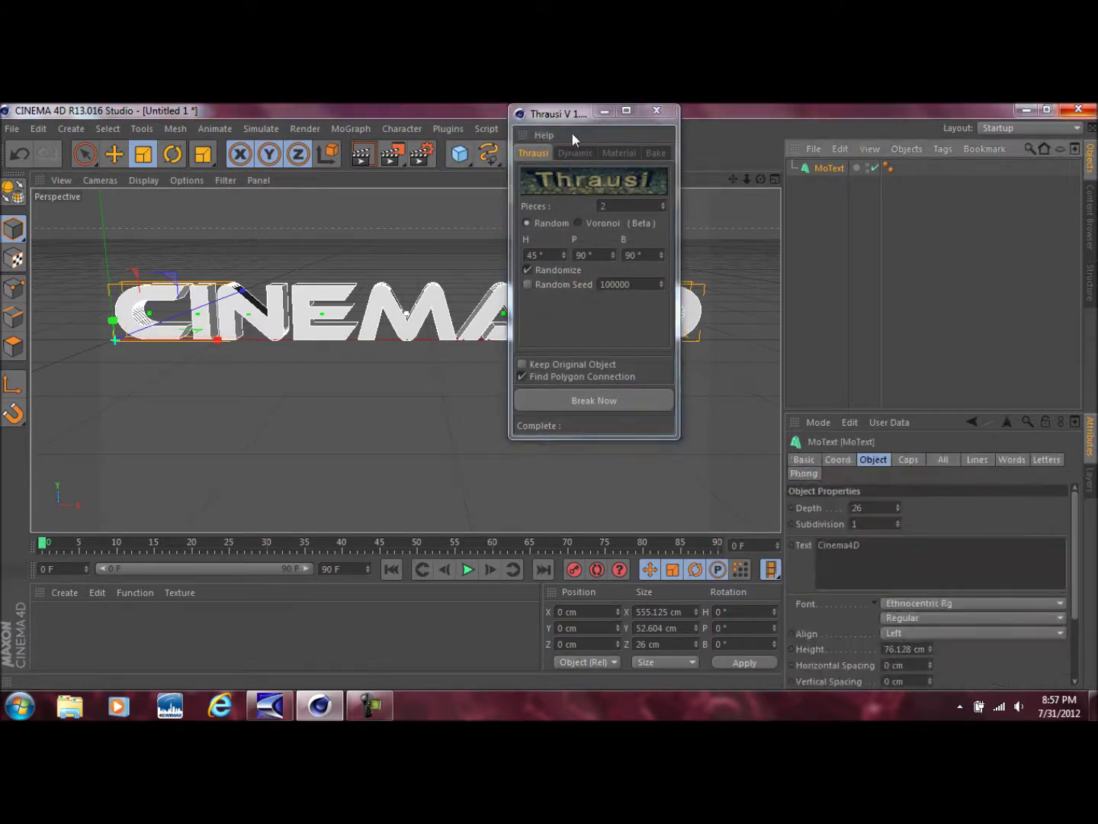
{"action": "double_click", "coordinate": [545, 114]}
{"action": "double_click", "coordinate": [592, 112]}
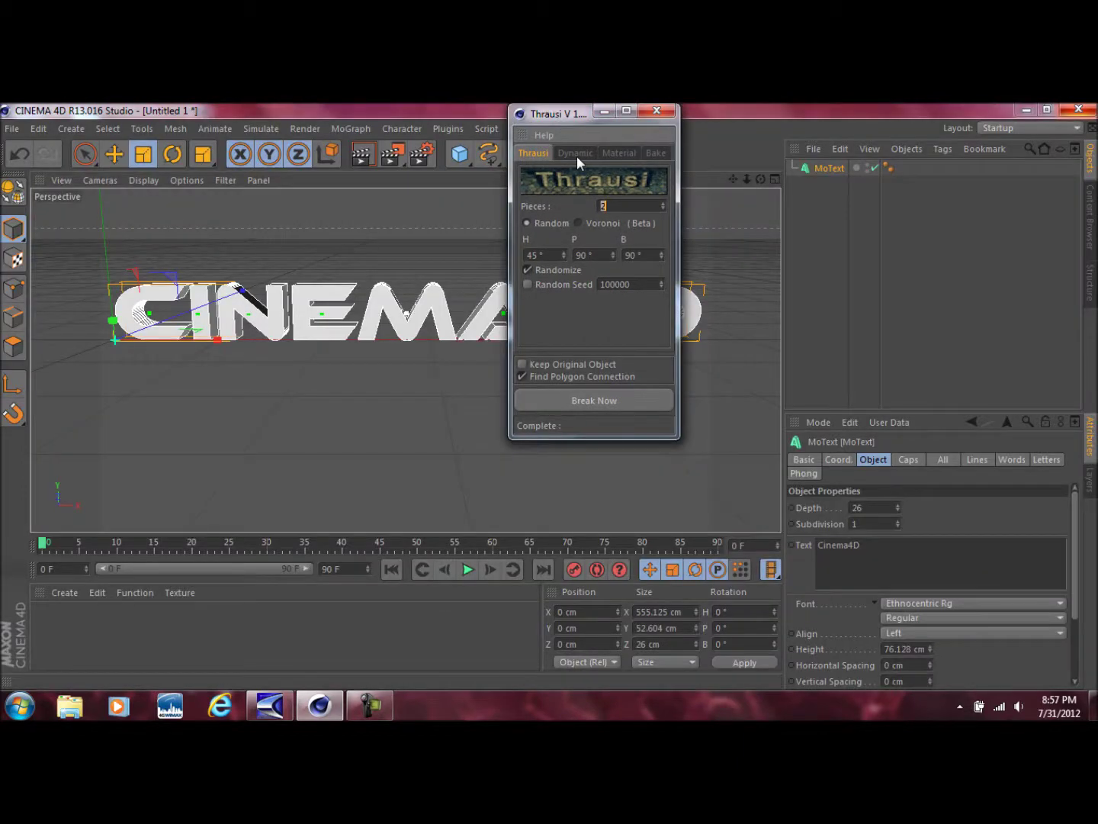
Step: Break the Cinema4D text into 20 pieces with Thrausi, then close the tool and deselect the fractured letters
{"action": "left_click", "coordinate": [576, 156]}
{"action": "left_click", "coordinate": [539, 152]}
{"action": "key", "text": "BackSpace"}
{"action": "type", "text": "20"}
{"action": "left_click", "coordinate": [579, 405]}
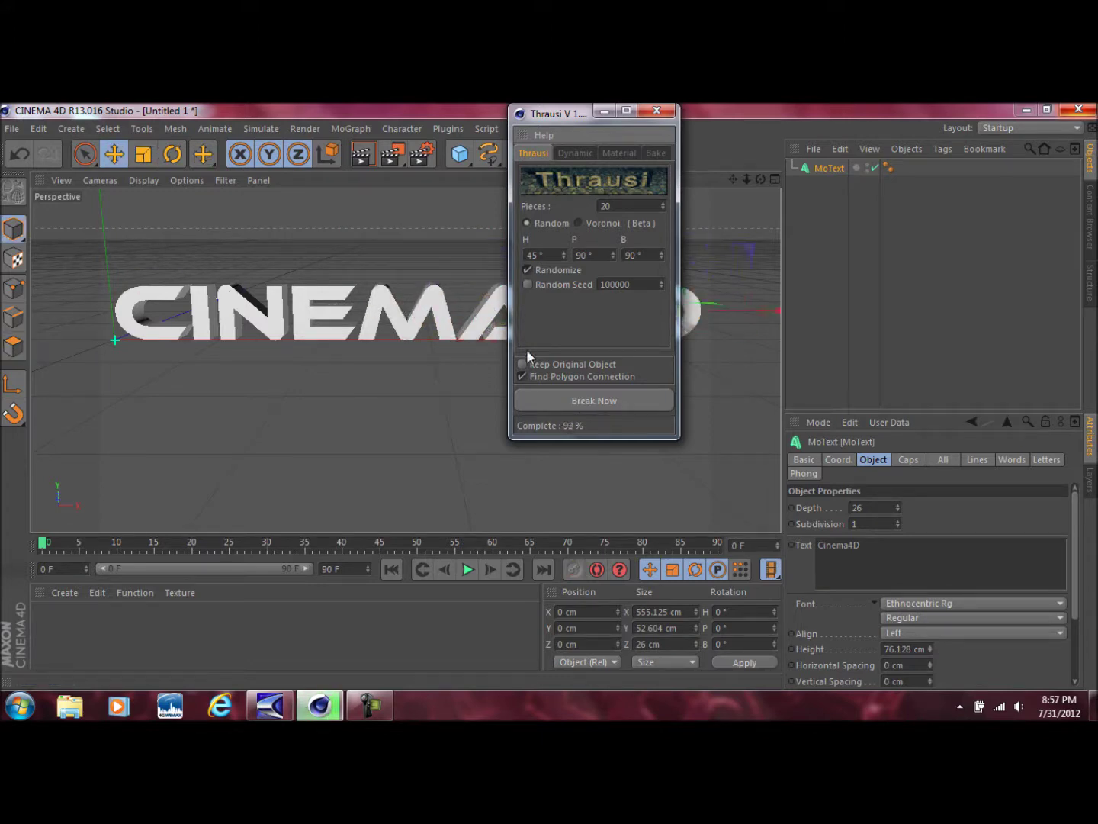
{"action": "left_click", "coordinate": [656, 110]}
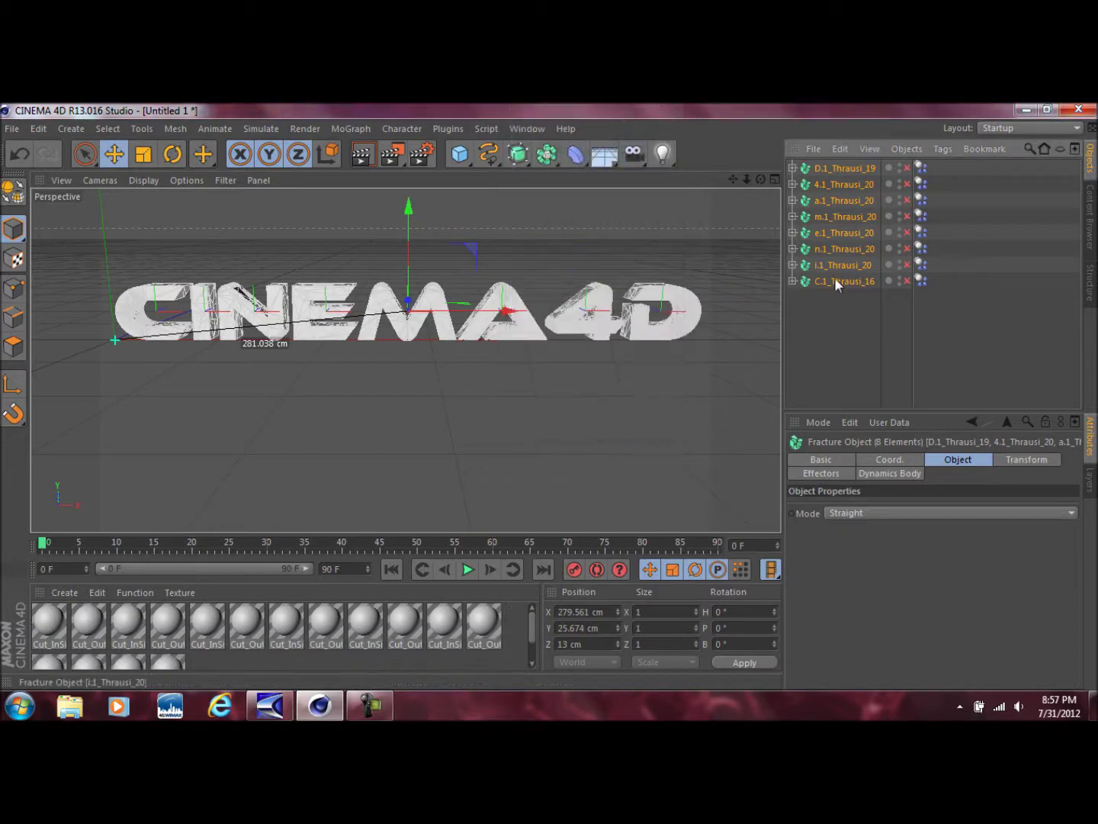
{"action": "left_click", "coordinate": [811, 319]}
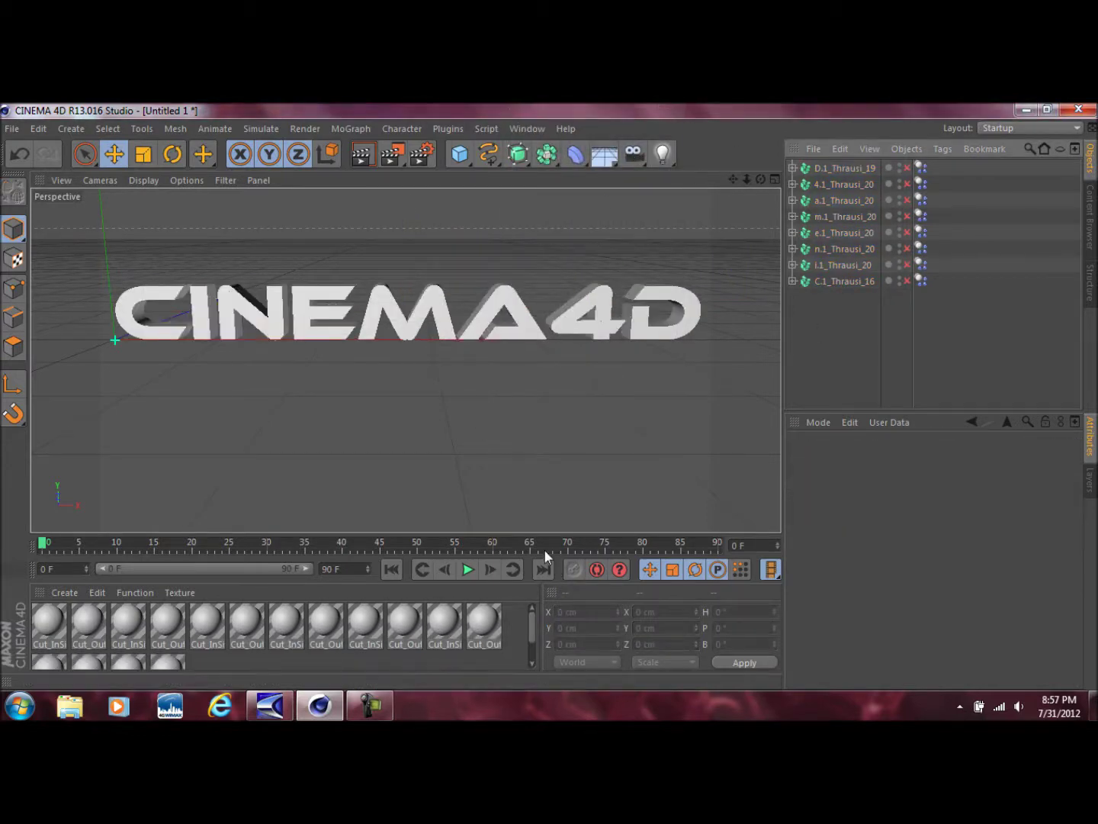
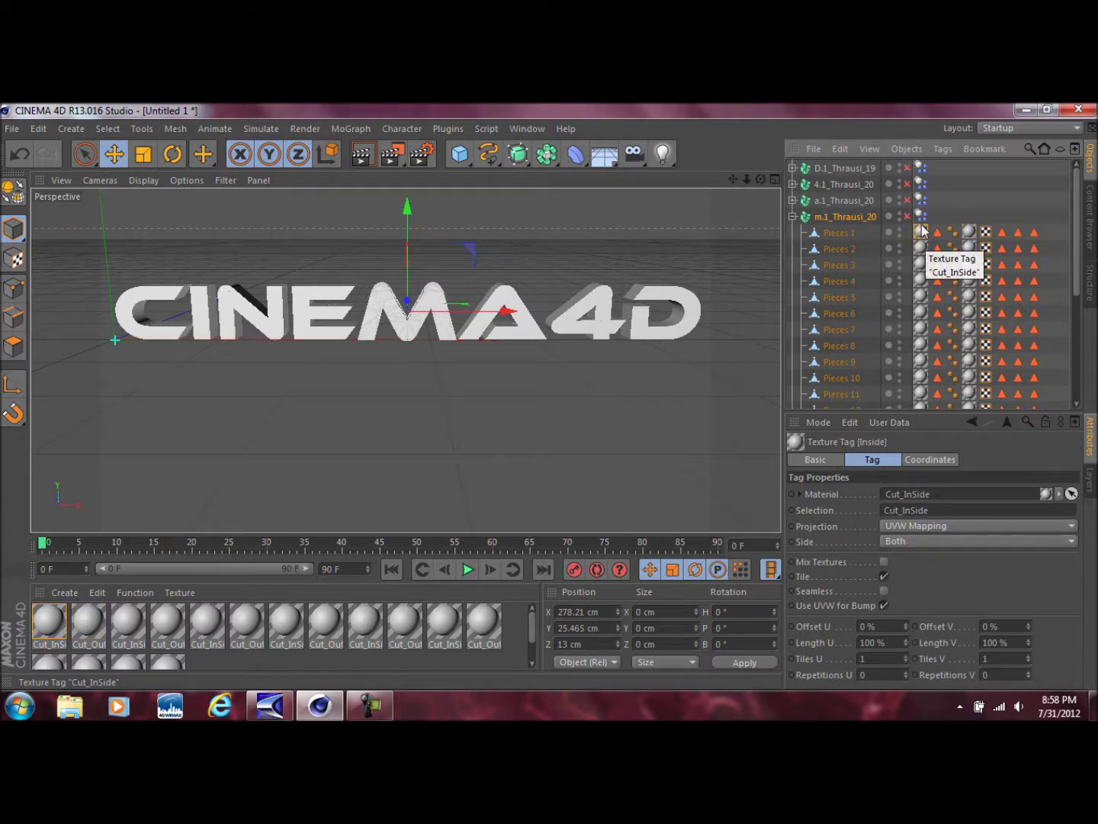
Step: Set the colour of the Cut_OutSide material on the letter m pieces to green, RGB 32, 176, 0
{"action": "left_click", "coordinate": [969, 236]}
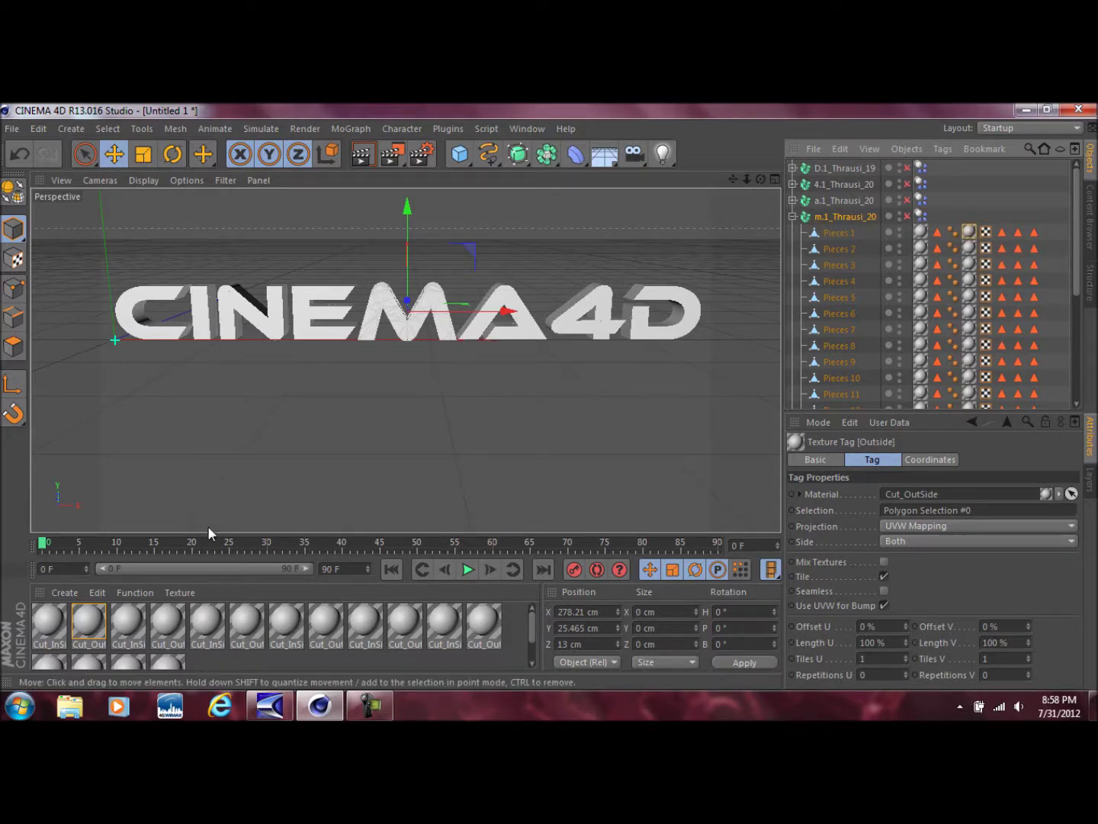
{"action": "double_click", "coordinate": [89, 620]}
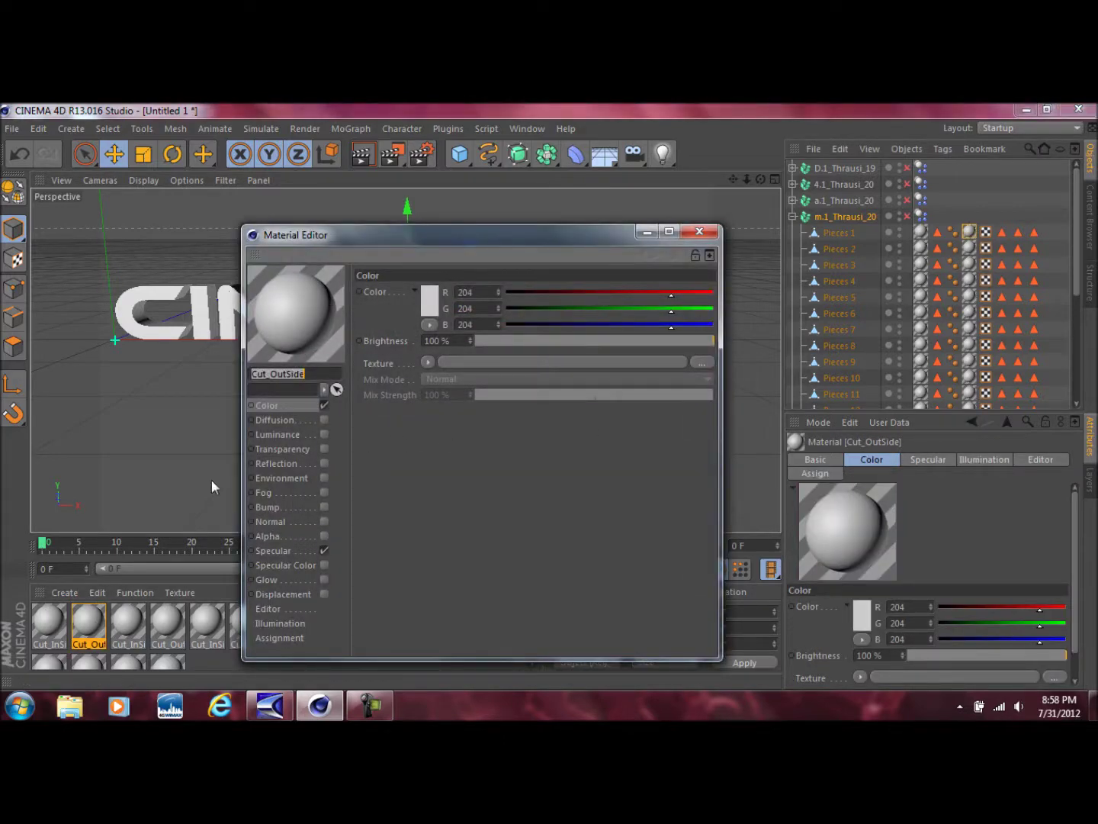
{"action": "left_click", "coordinate": [430, 309]}
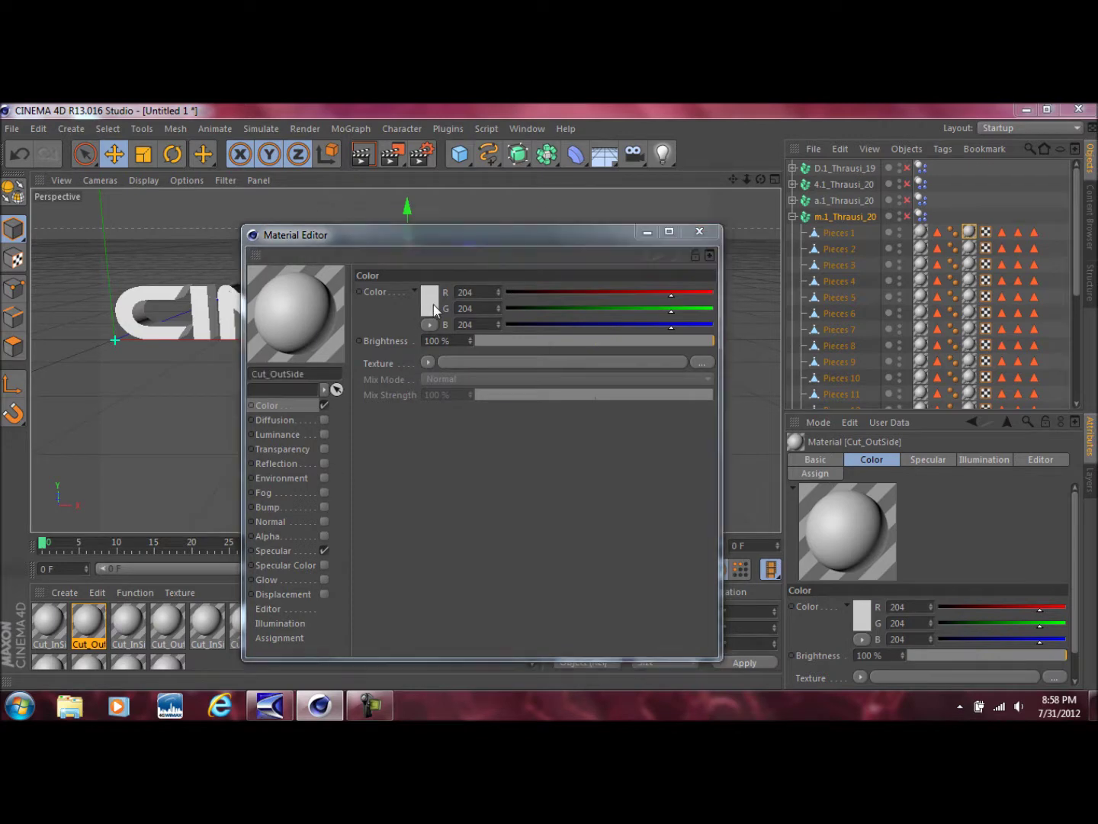
{"action": "left_click", "coordinate": [440, 243]}
{"action": "left_click_drag", "start_coordinate": [436, 266], "coordinate": [443, 279]}
{"action": "left_click", "coordinate": [408, 382]}
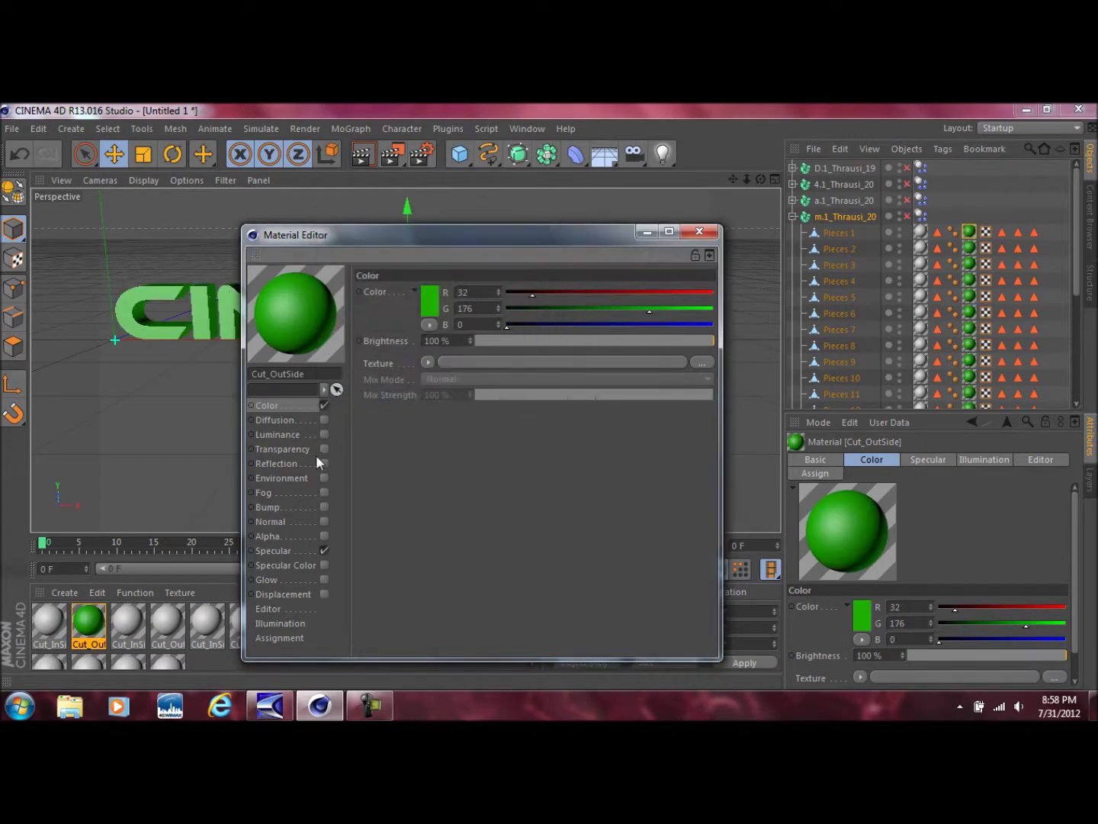
{"action": "left_click", "coordinate": [699, 231]}
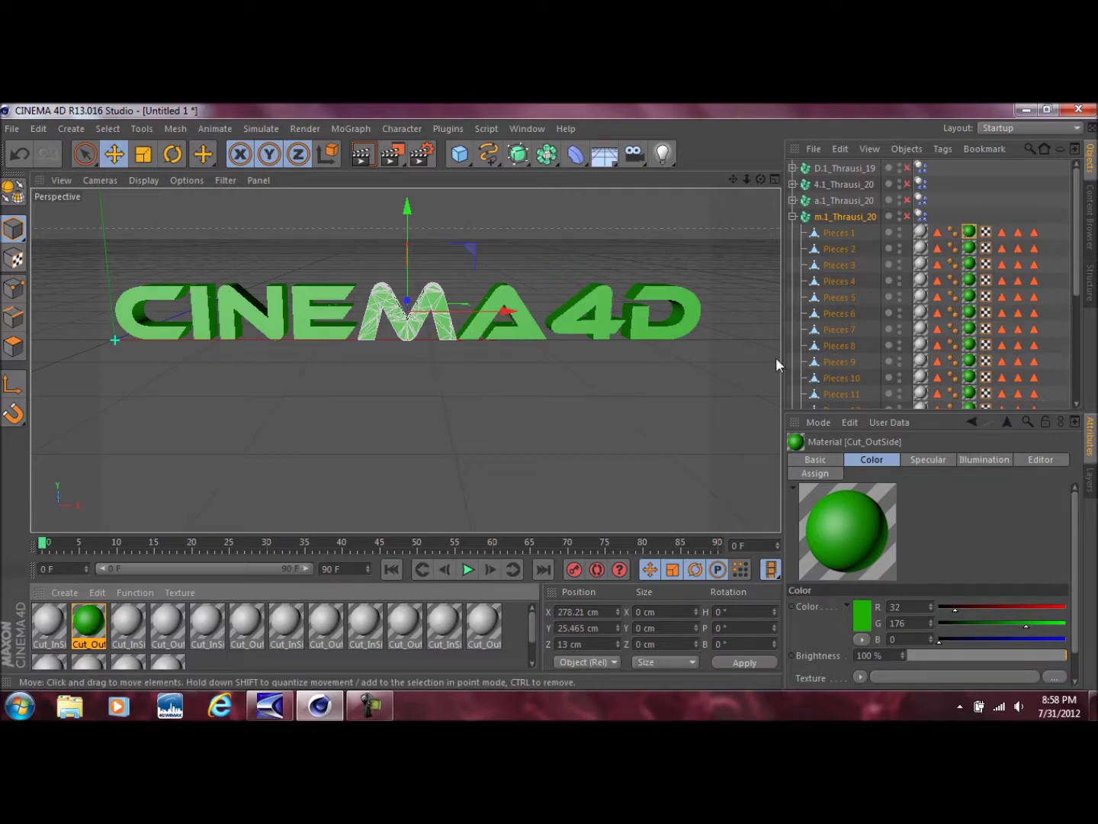
Step: Set the colour of the Cut_InSide material on the letter m pieces to orange, RGB 200, 120, 0
{"action": "left_click", "coordinate": [921, 231]}
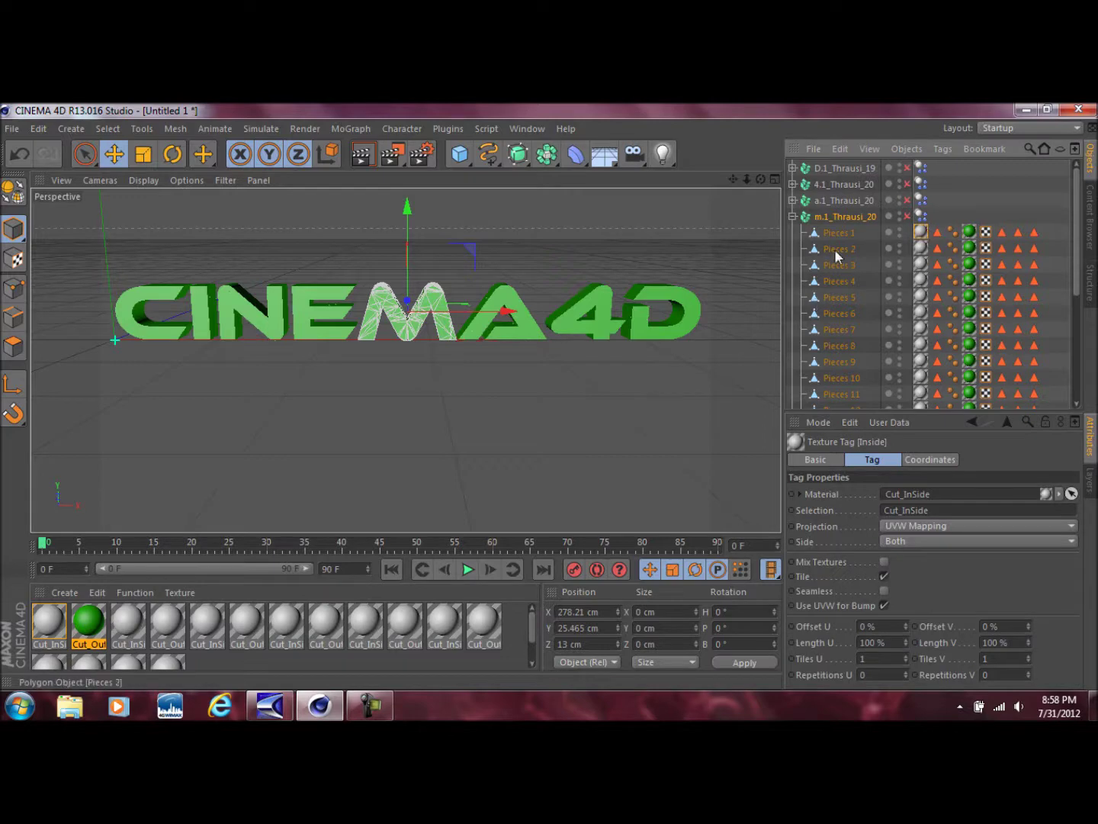
{"action": "double_click", "coordinate": [58, 628]}
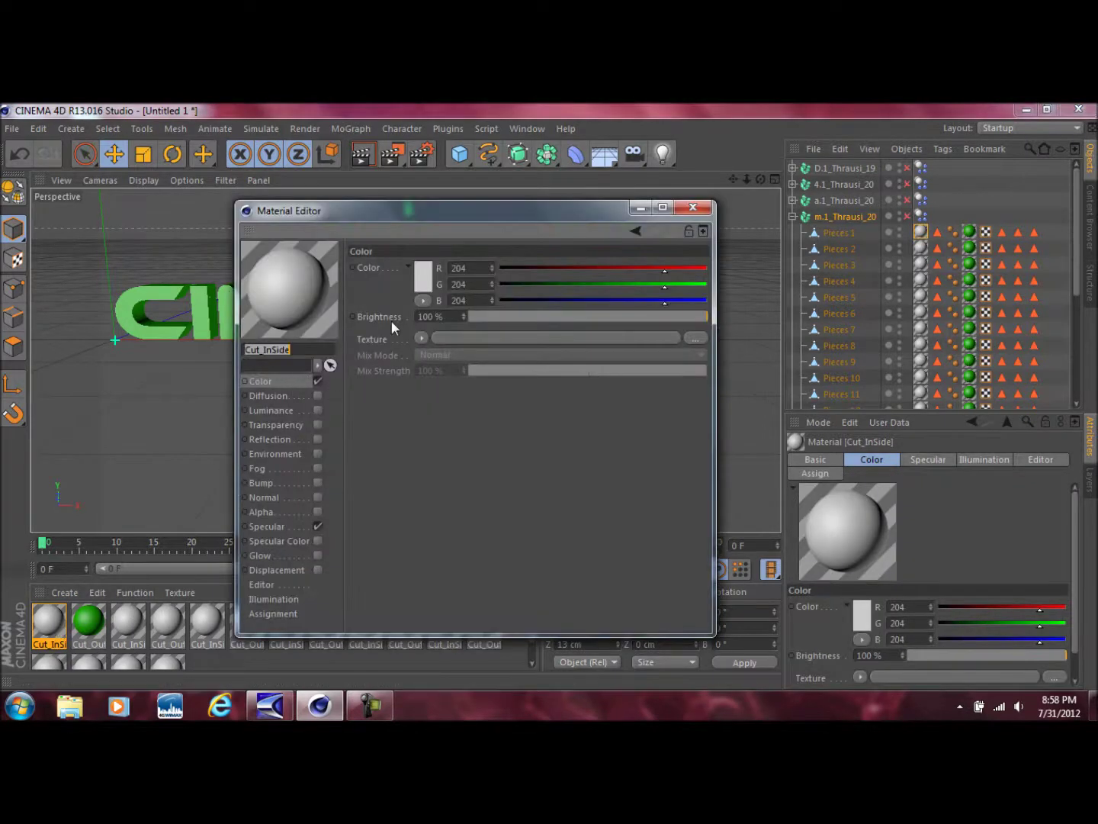
{"action": "left_click", "coordinate": [423, 279]}
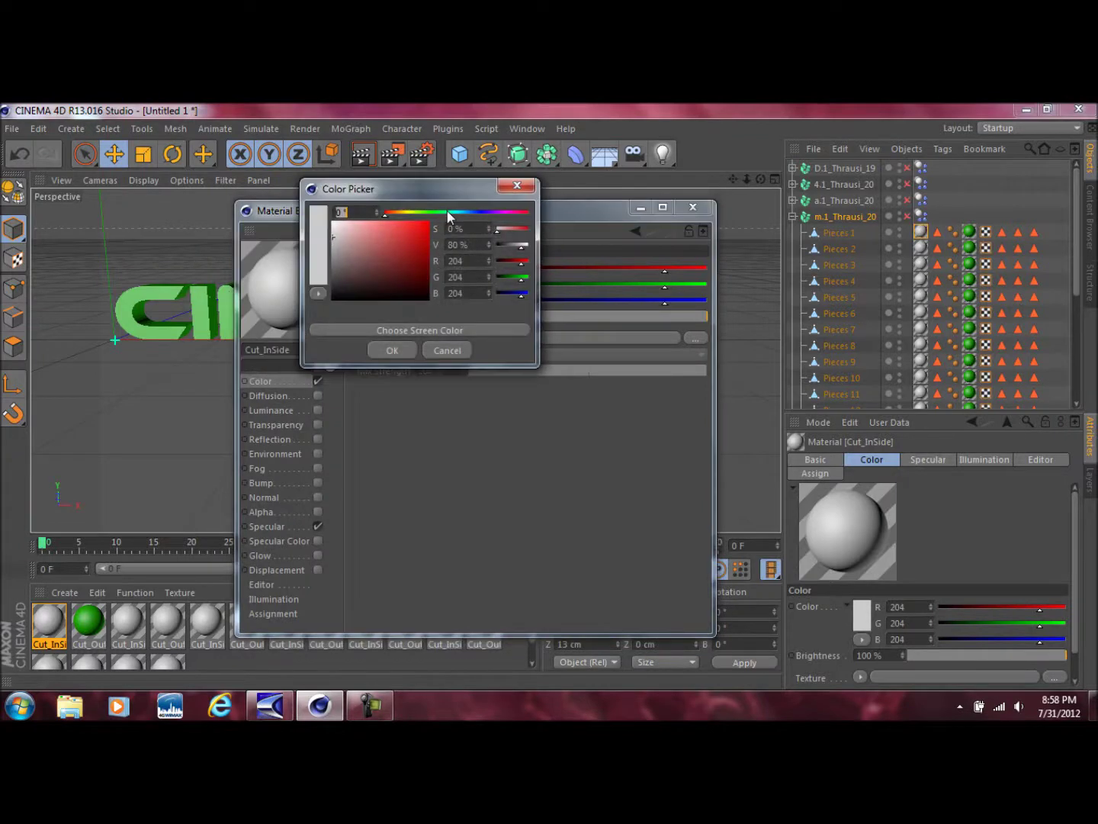
{"action": "left_click", "coordinate": [401, 213]}
{"action": "left_click_drag", "start_coordinate": [405, 235], "coordinate": [442, 239]}
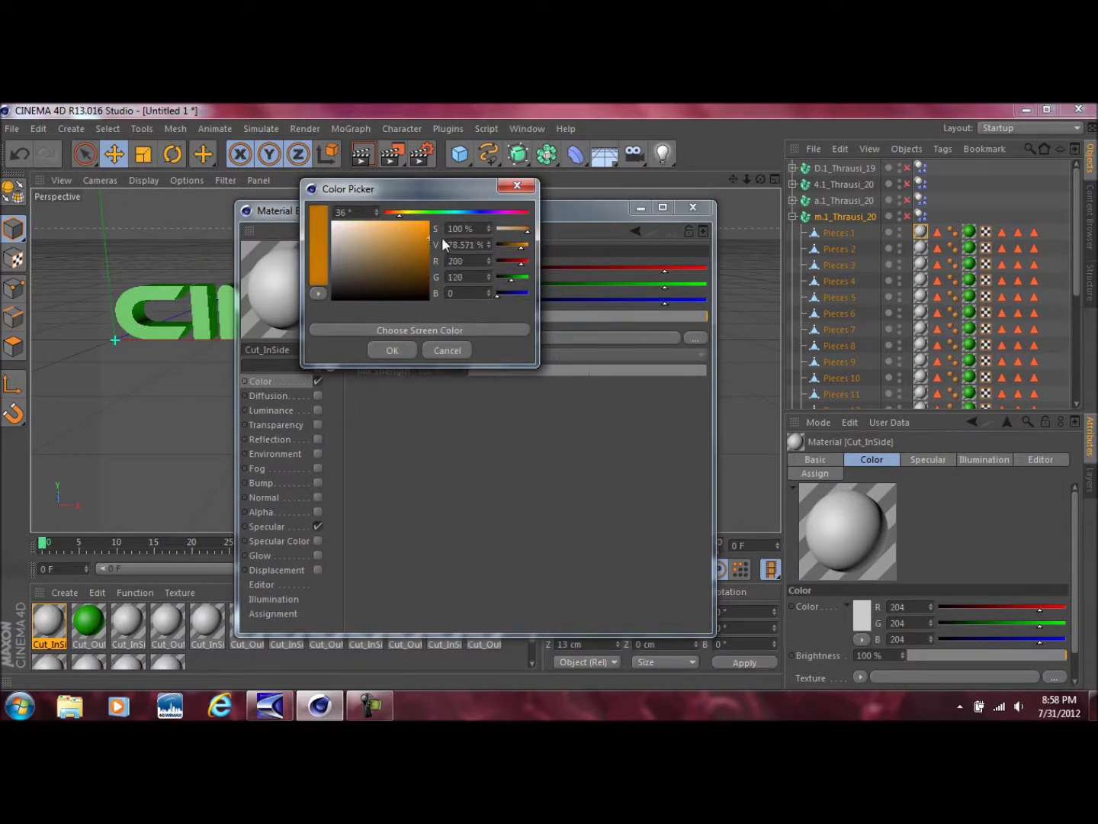
{"action": "left_click", "coordinate": [392, 351]}
{"action": "left_click", "coordinate": [691, 207]}
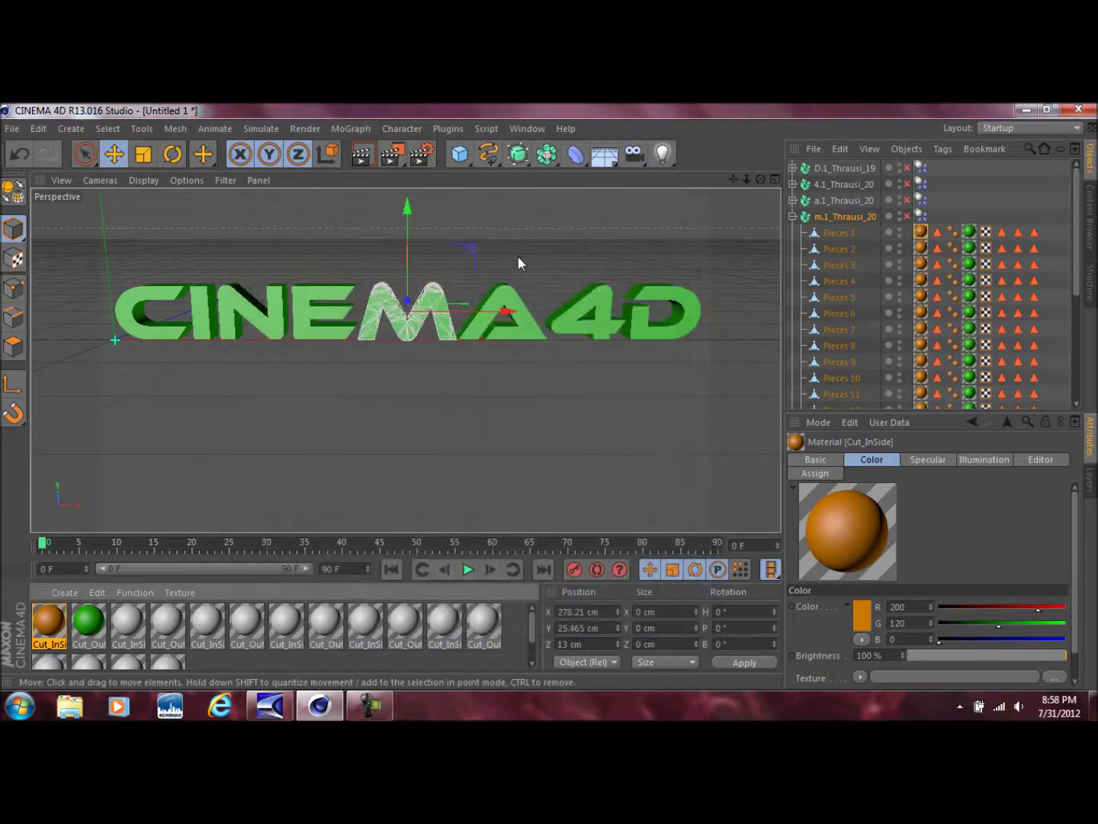
{"action": "left_click", "coordinate": [240, 277]}
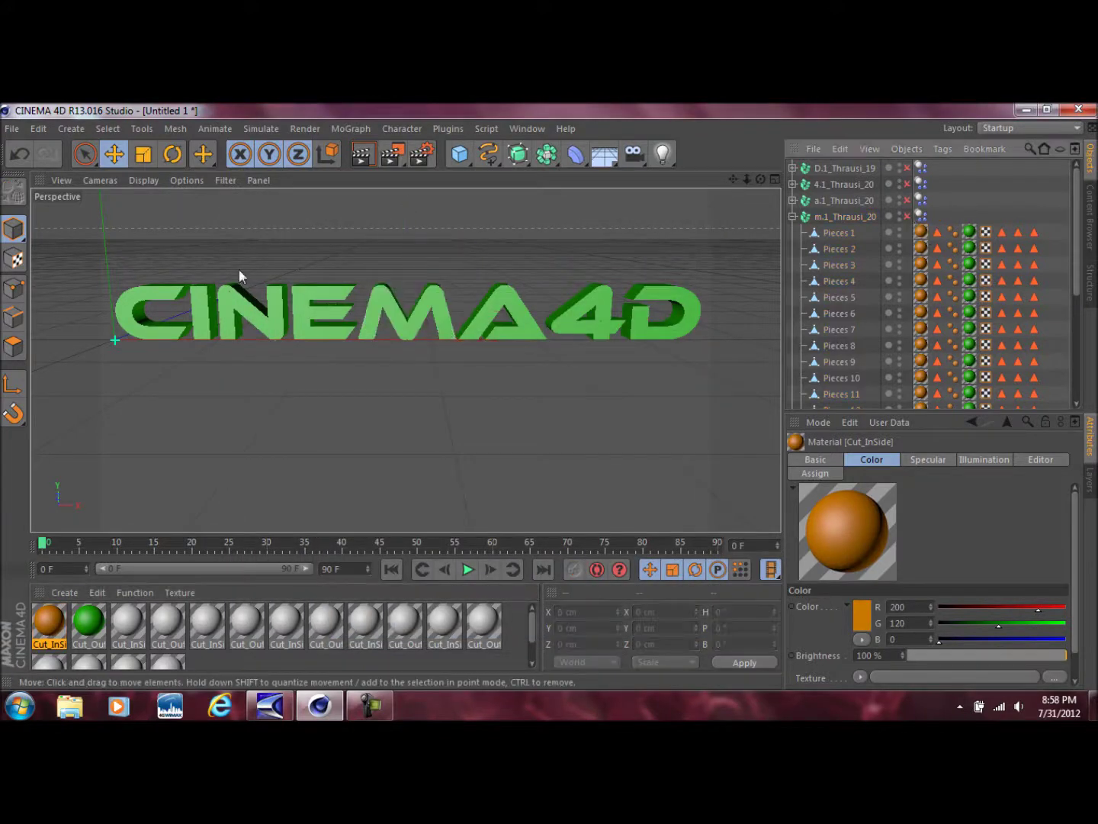
Step: Collapse the letter m group, add a Floor object and move it along X to about 184 cm
{"action": "left_click", "coordinate": [793, 216]}
{"action": "left_click", "coordinate": [605, 155]}
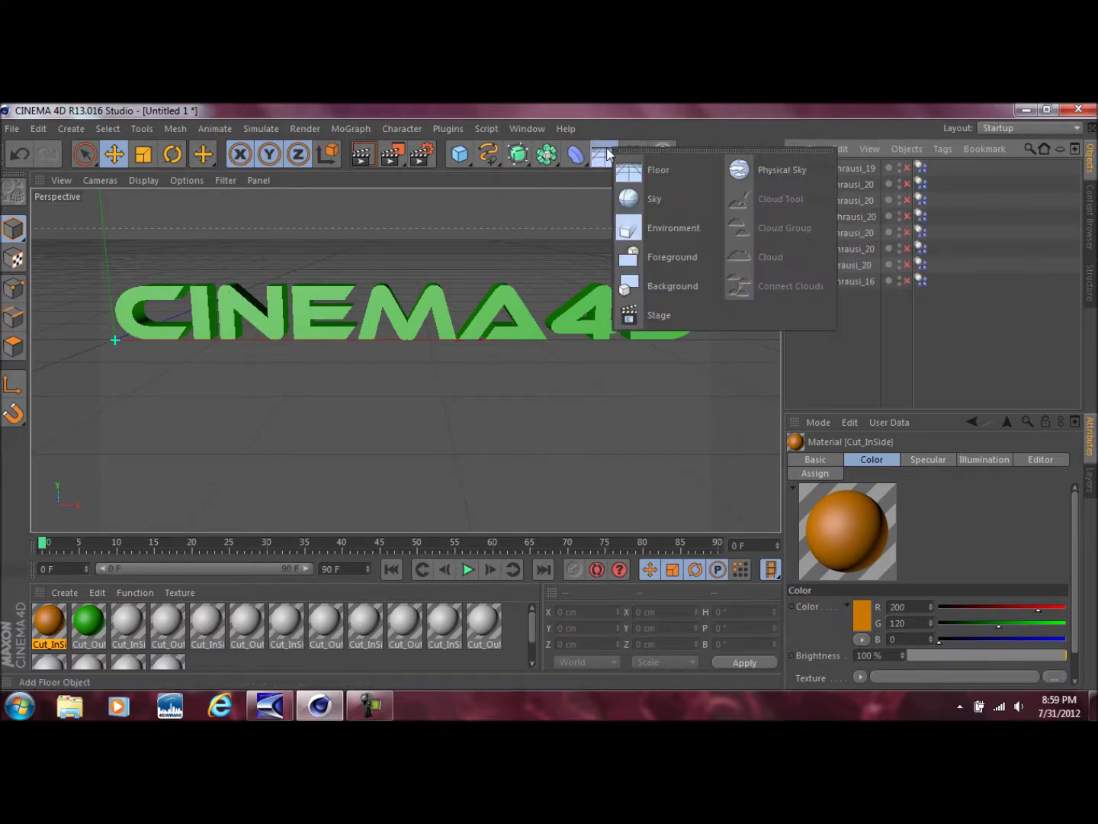
{"action": "left_click", "coordinate": [636, 170]}
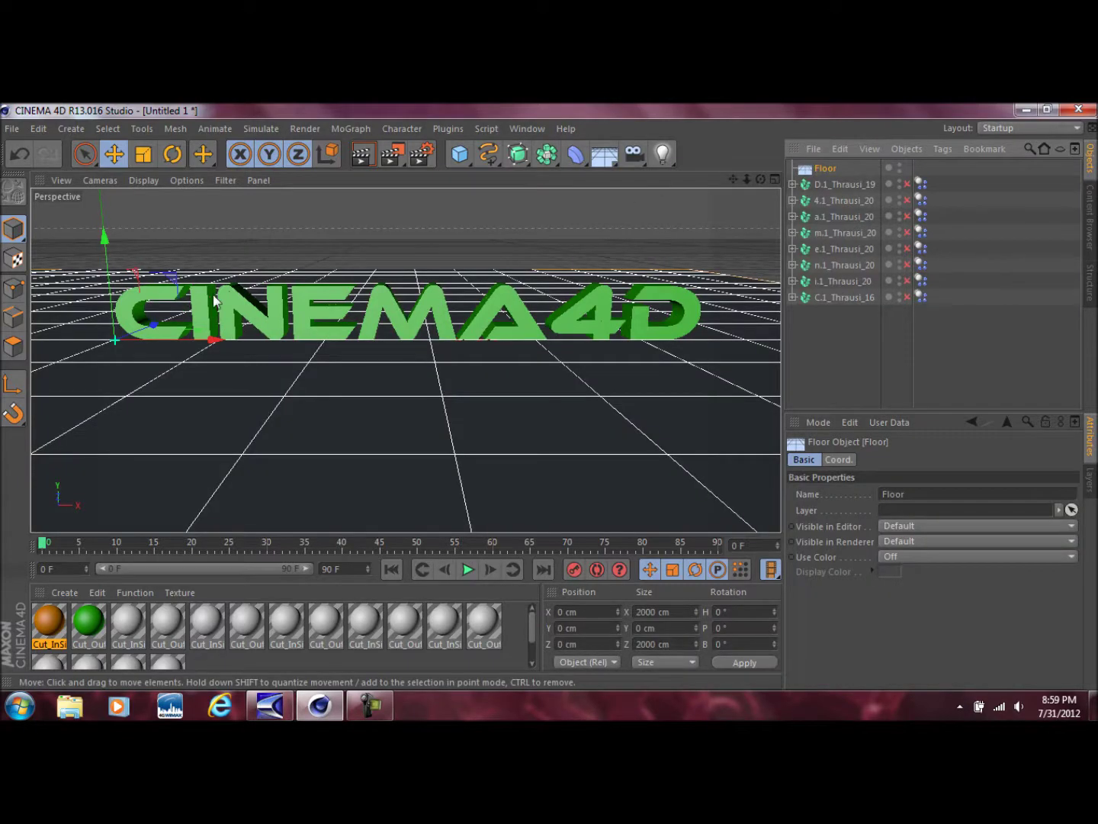
{"action": "left_click_drag", "start_coordinate": [213, 338], "coordinate": [411, 340]}
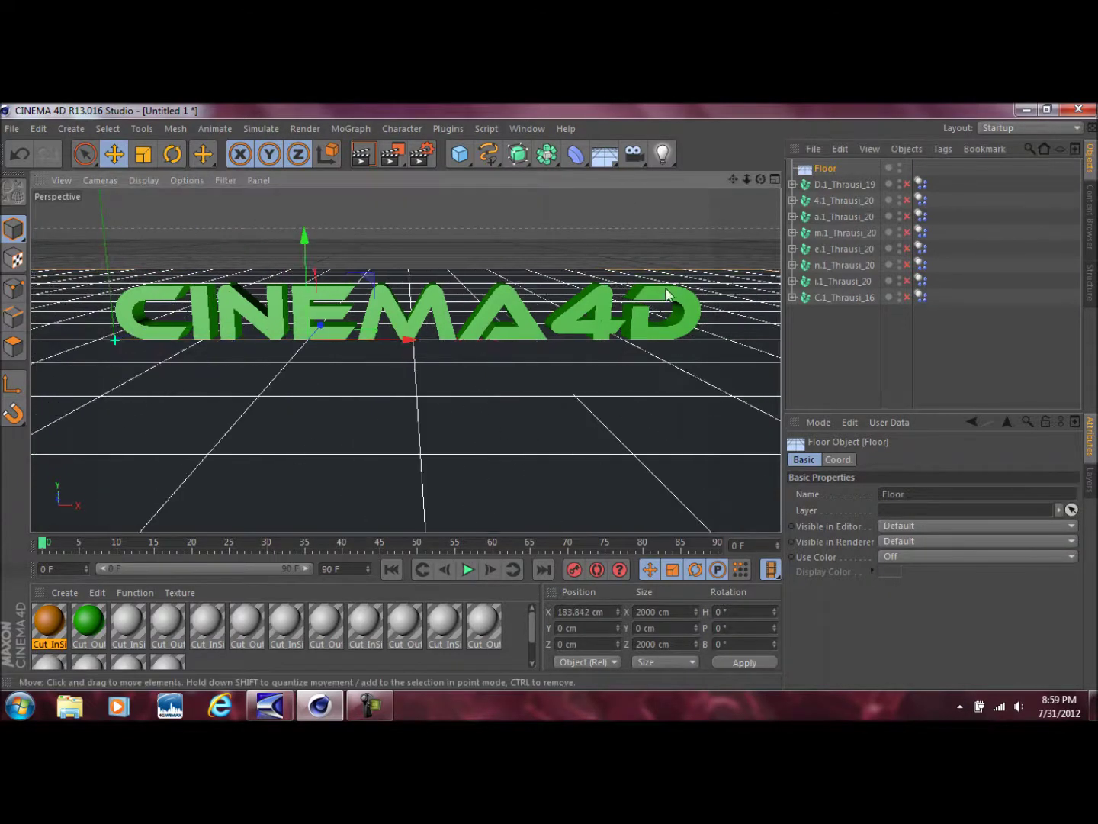
Step: Add a Collider Body simulation tag to the Floor
{"action": "right_click", "coordinate": [827, 170]}
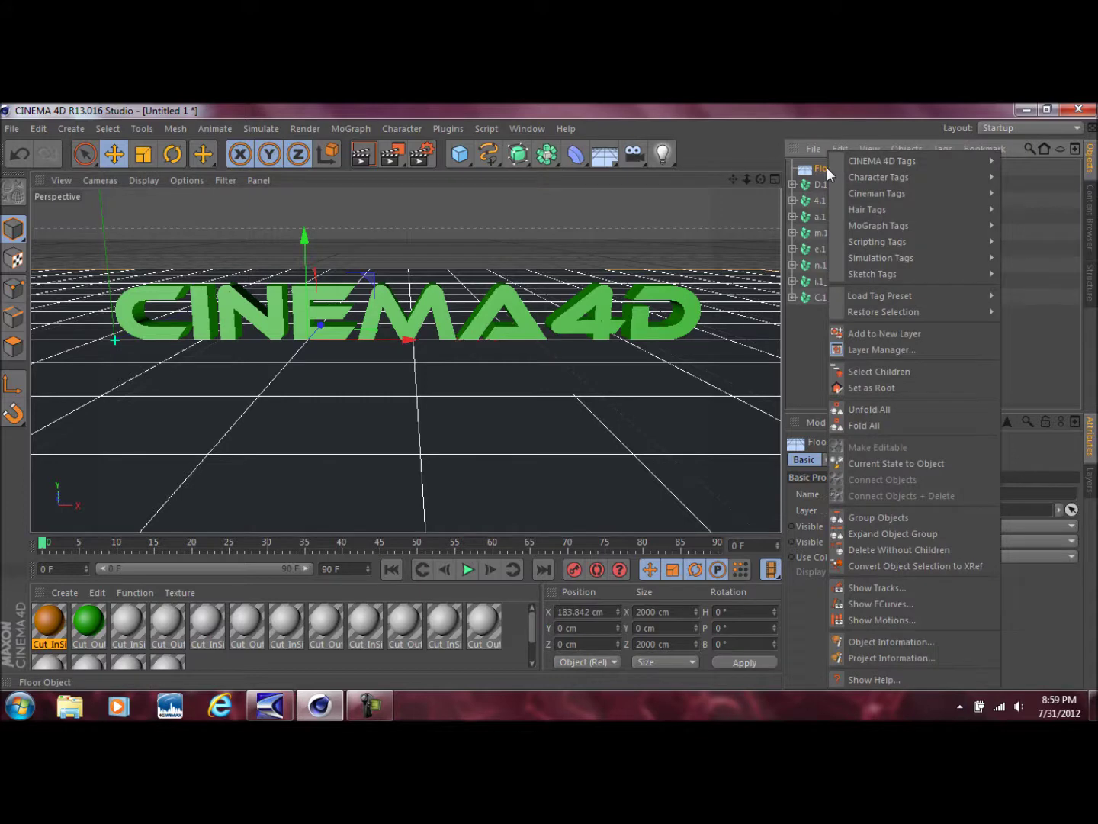
{"action": "mouse_move", "coordinate": [921, 260]}
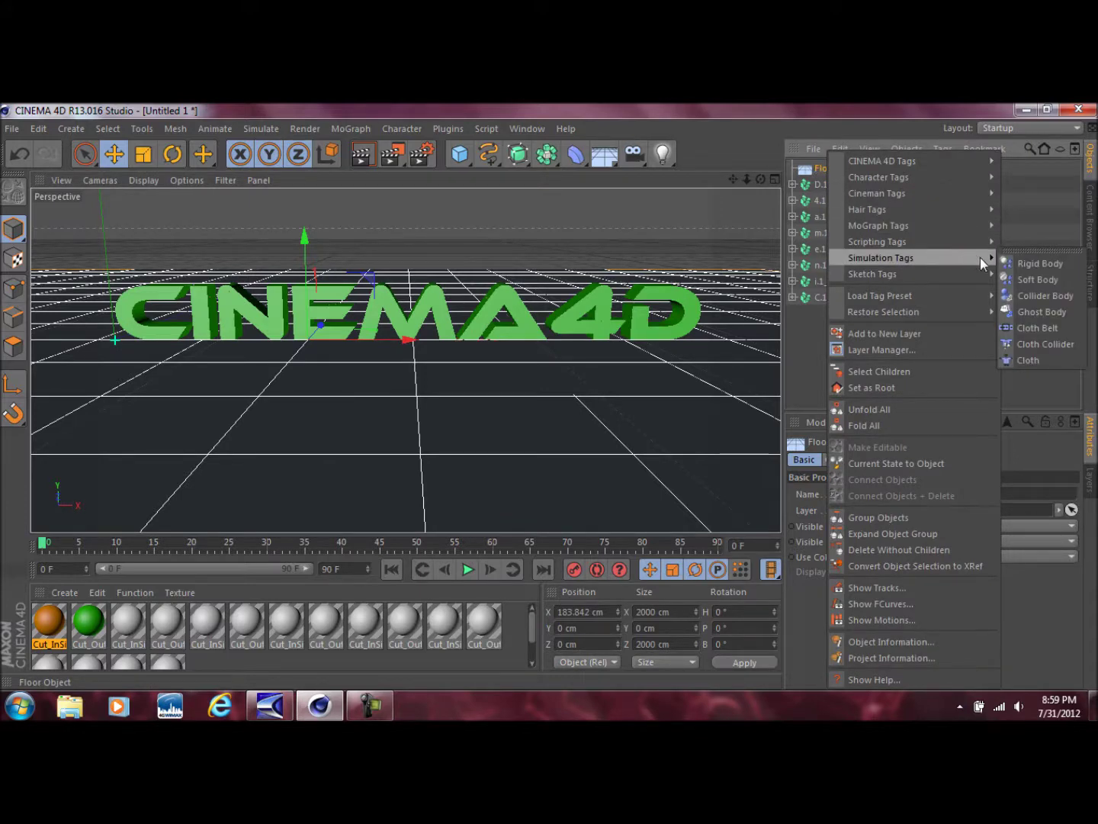
{"action": "left_click", "coordinate": [1036, 263]}
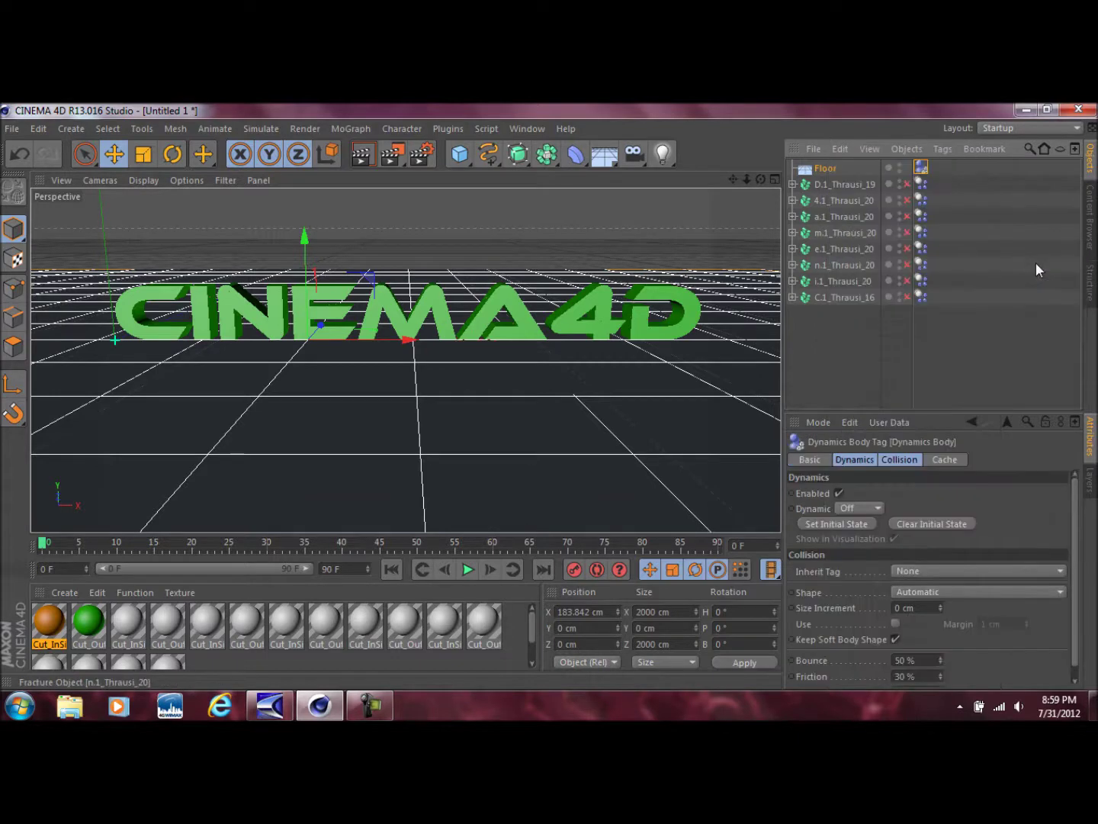
Step: Add a Compositing tag to the Floor and turn off Seen by Camera
{"action": "right_click", "coordinate": [831, 175]}
{"action": "mouse_move", "coordinate": [855, 163]}
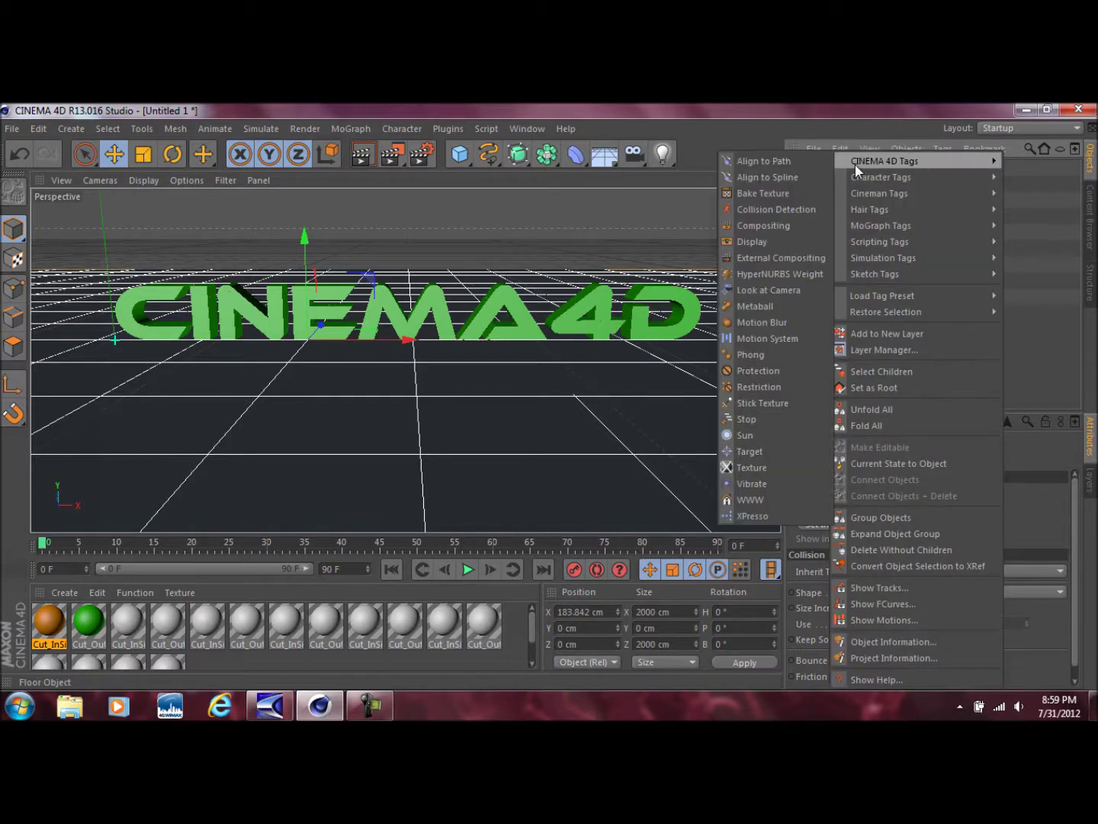
{"action": "left_click", "coordinate": [782, 224]}
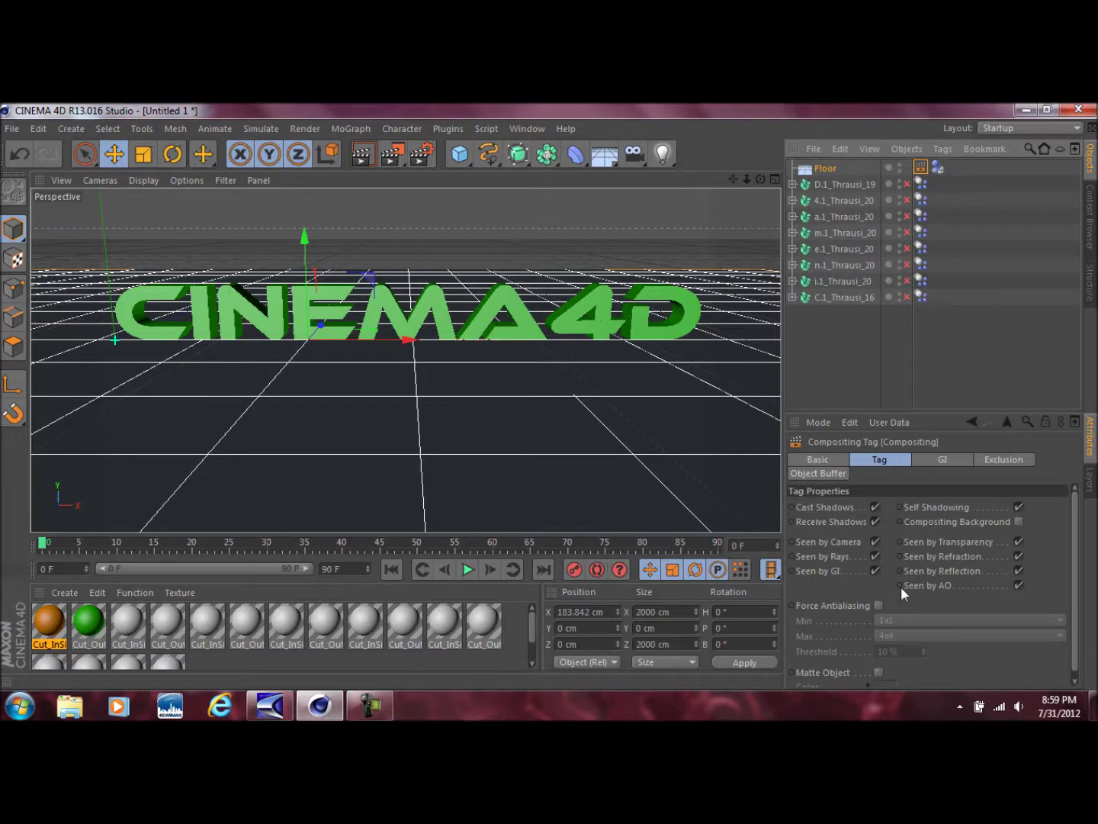
{"action": "left_click", "coordinate": [876, 542]}
{"action": "left_click", "coordinate": [993, 379]}
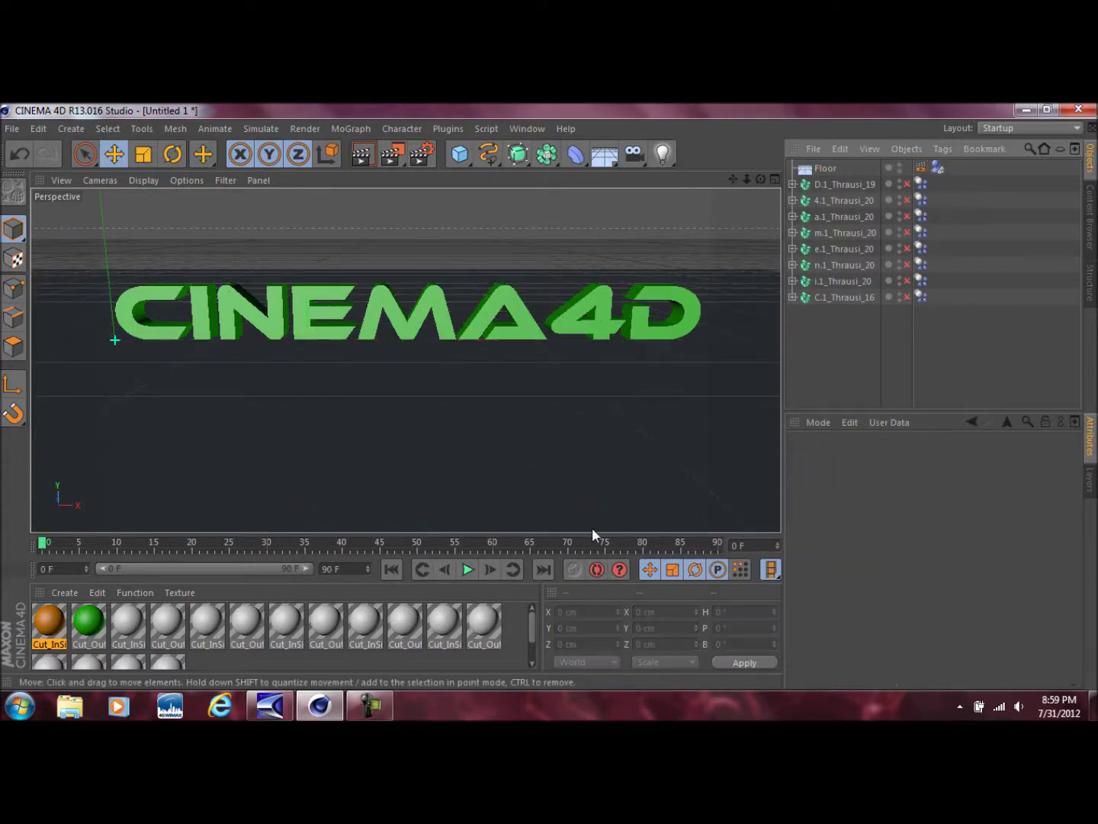
Step: Play the text shattering simulation twice and rewind to frame 0
{"action": "left_click", "coordinate": [467, 569]}
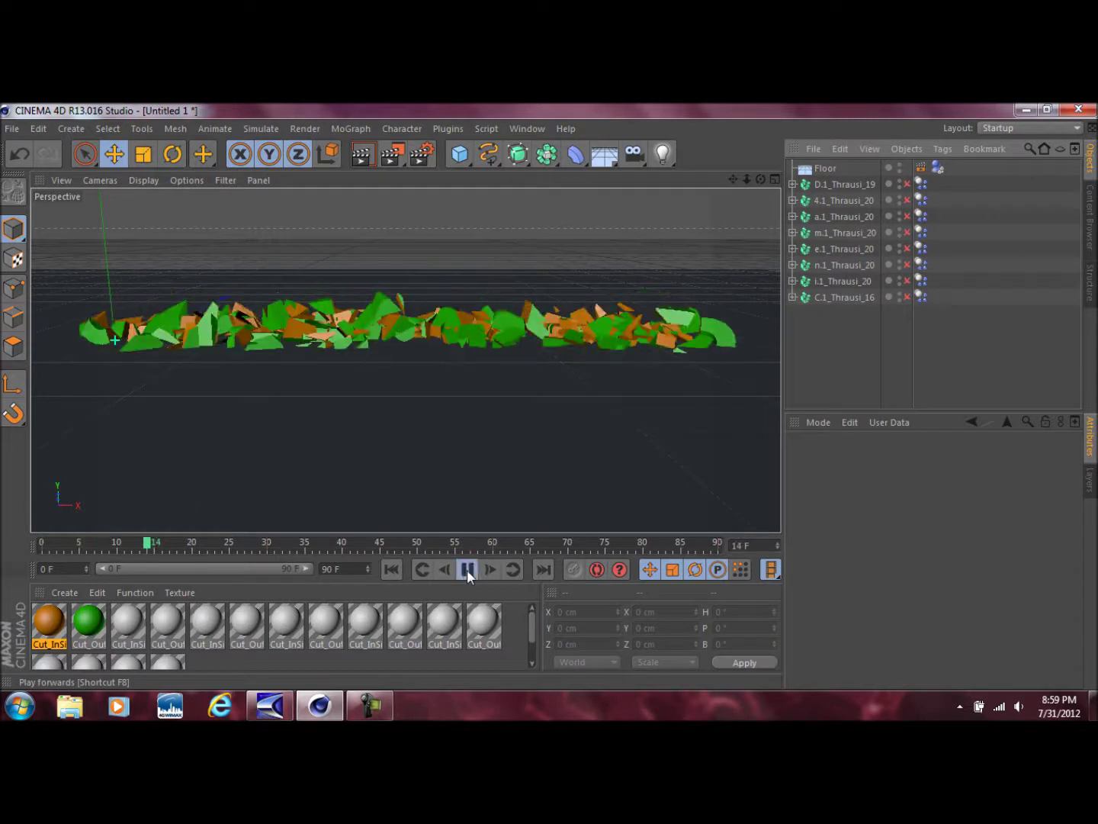
{"action": "left_click", "coordinate": [466, 569]}
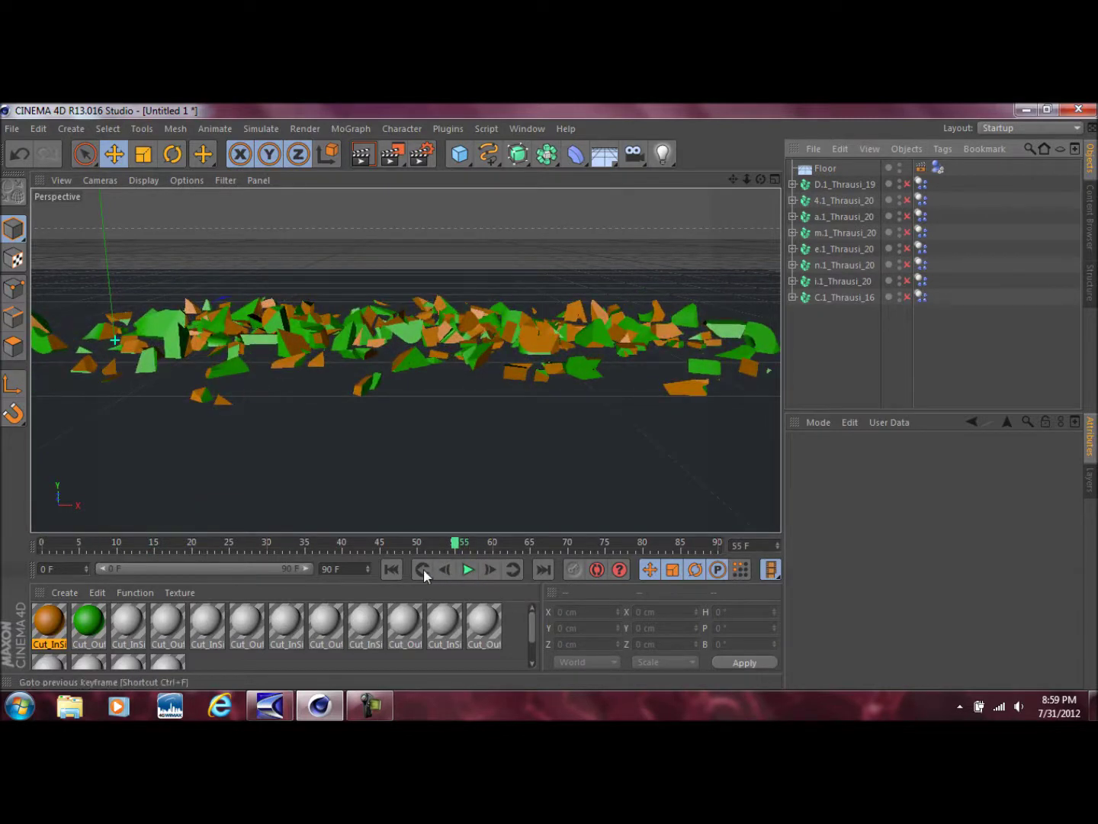
{"action": "left_click", "coordinate": [396, 568]}
{"action": "left_click", "coordinate": [467, 569]}
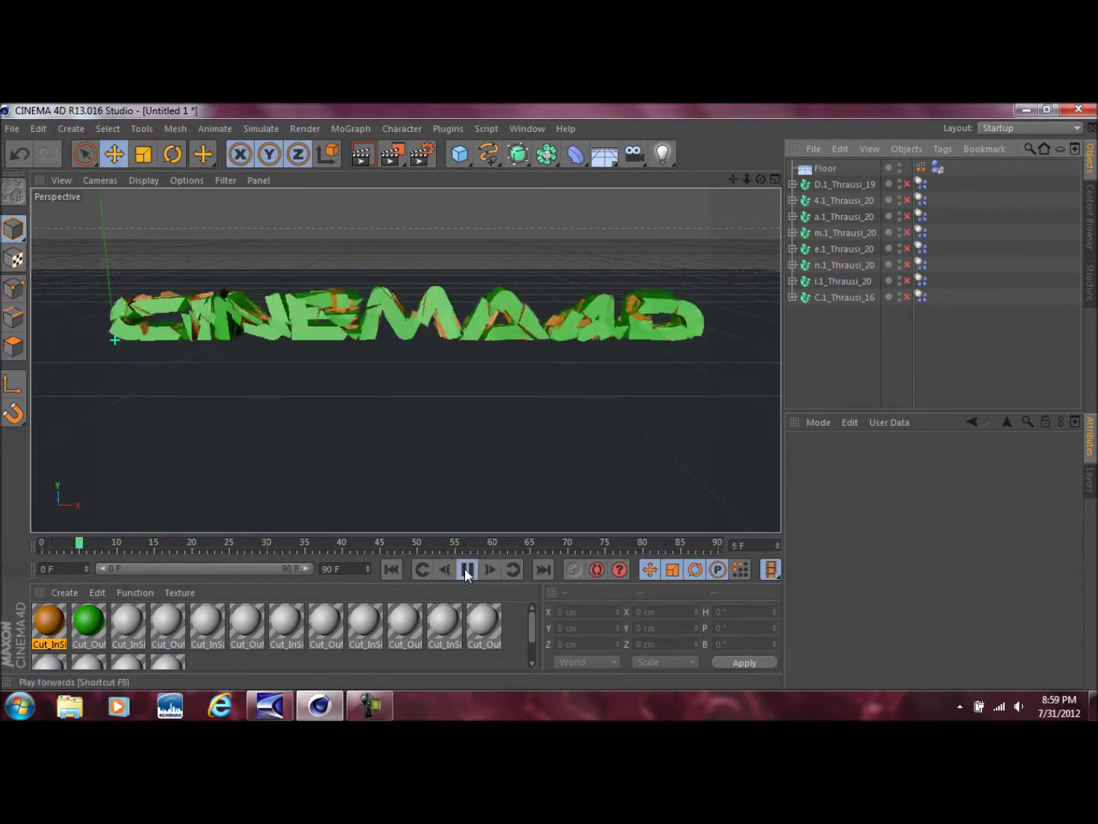
{"action": "left_click", "coordinate": [391, 568]}
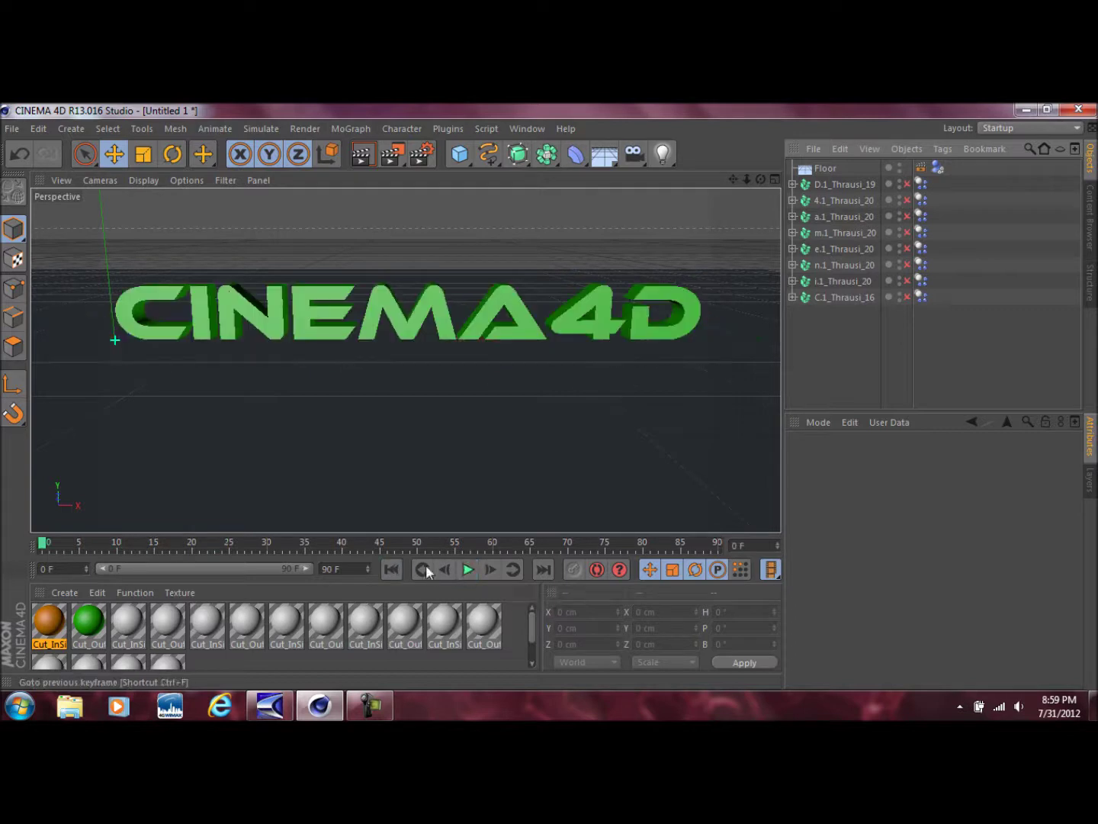
Step: Advance the shattering animation frame by frame to frame 3
{"action": "left_click", "coordinate": [490, 572]}
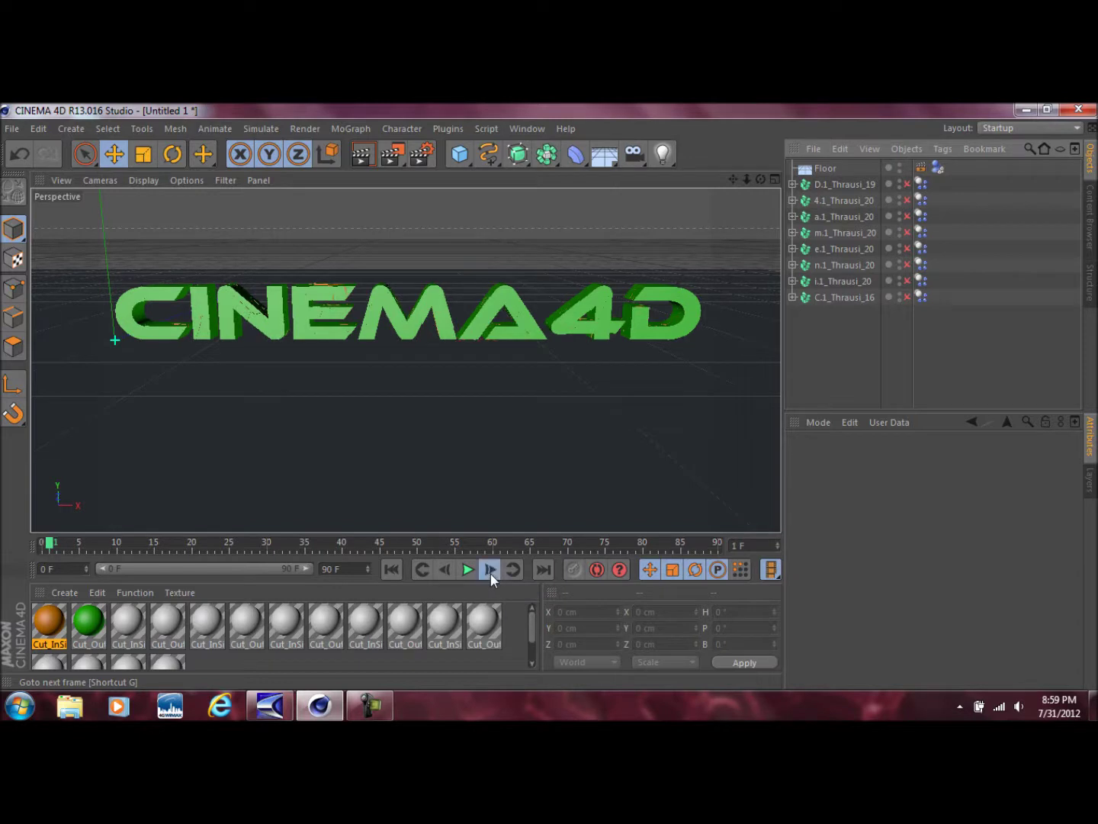
{"action": "left_click", "coordinate": [491, 574]}
{"action": "left_click", "coordinate": [493, 574]}
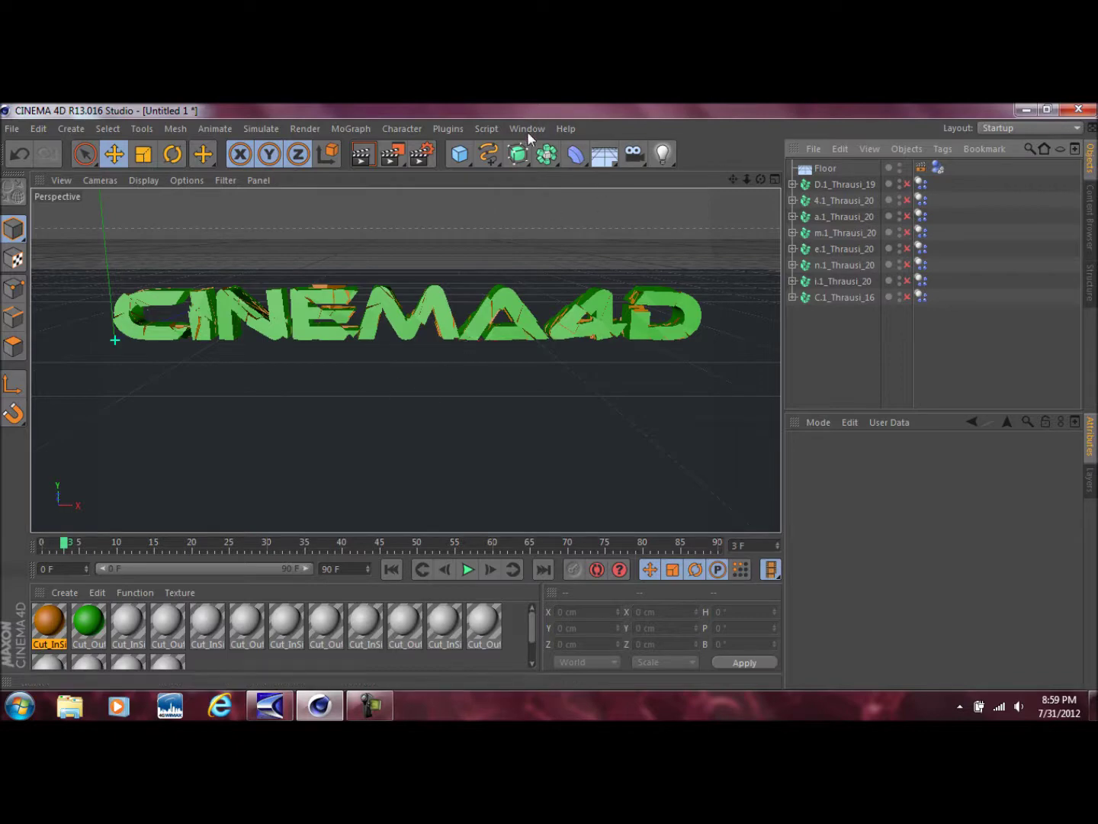
Step: Check the Global Illumination render settings and render a preview of the cracked text in the viewport
{"action": "left_click", "coordinate": [420, 154]}
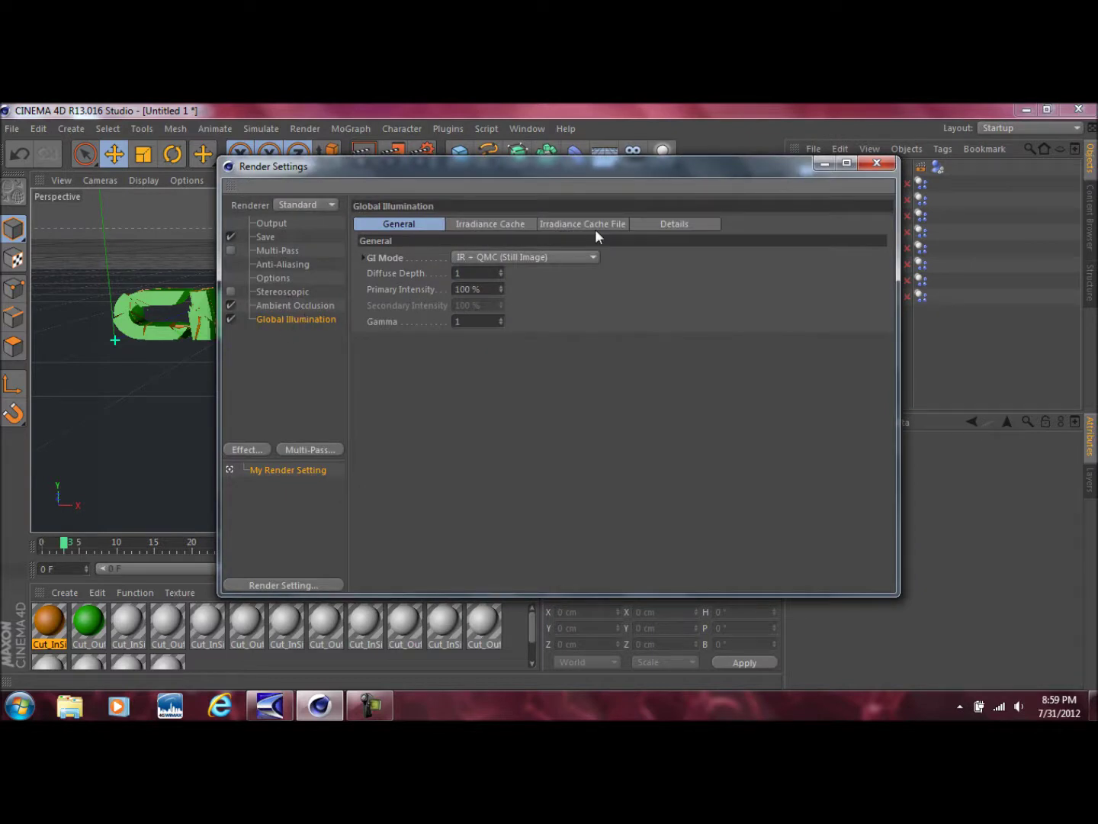
{"action": "left_click", "coordinate": [876, 163]}
{"action": "left_click", "coordinate": [362, 155]}
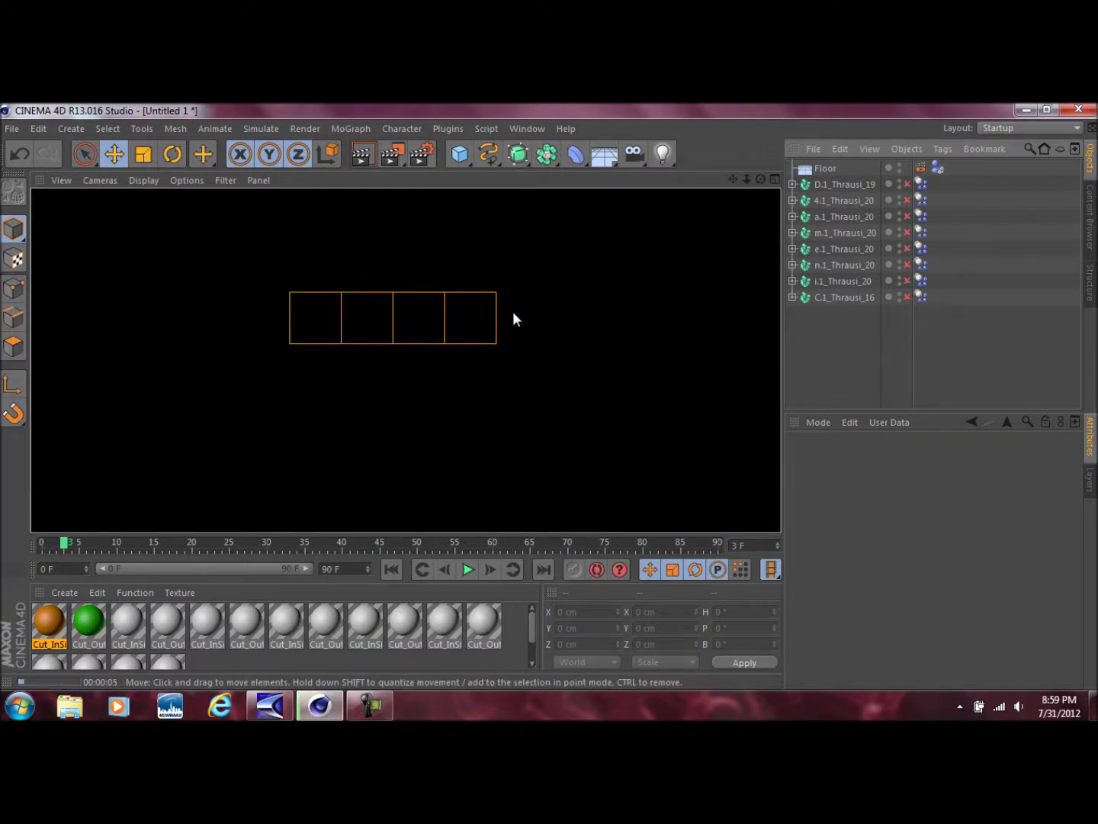
{"action": "left_click", "coordinate": [527, 129]}
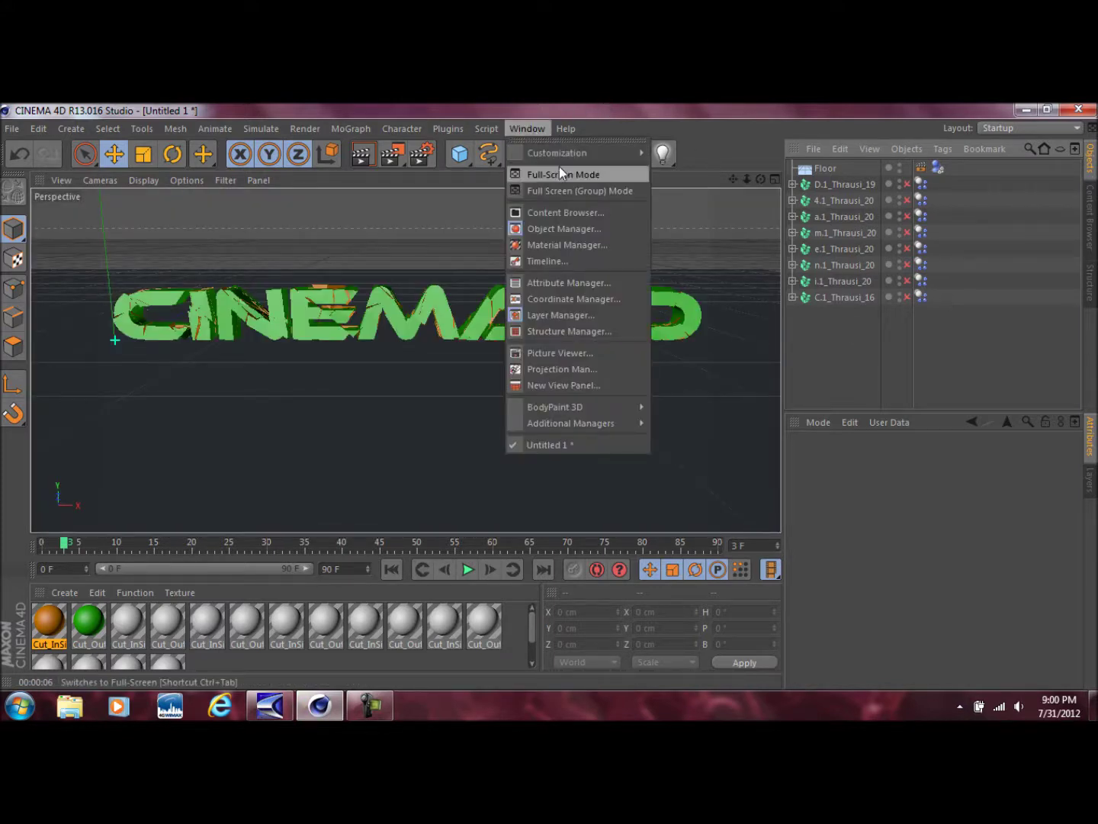
{"action": "left_click", "coordinate": [641, 111]}
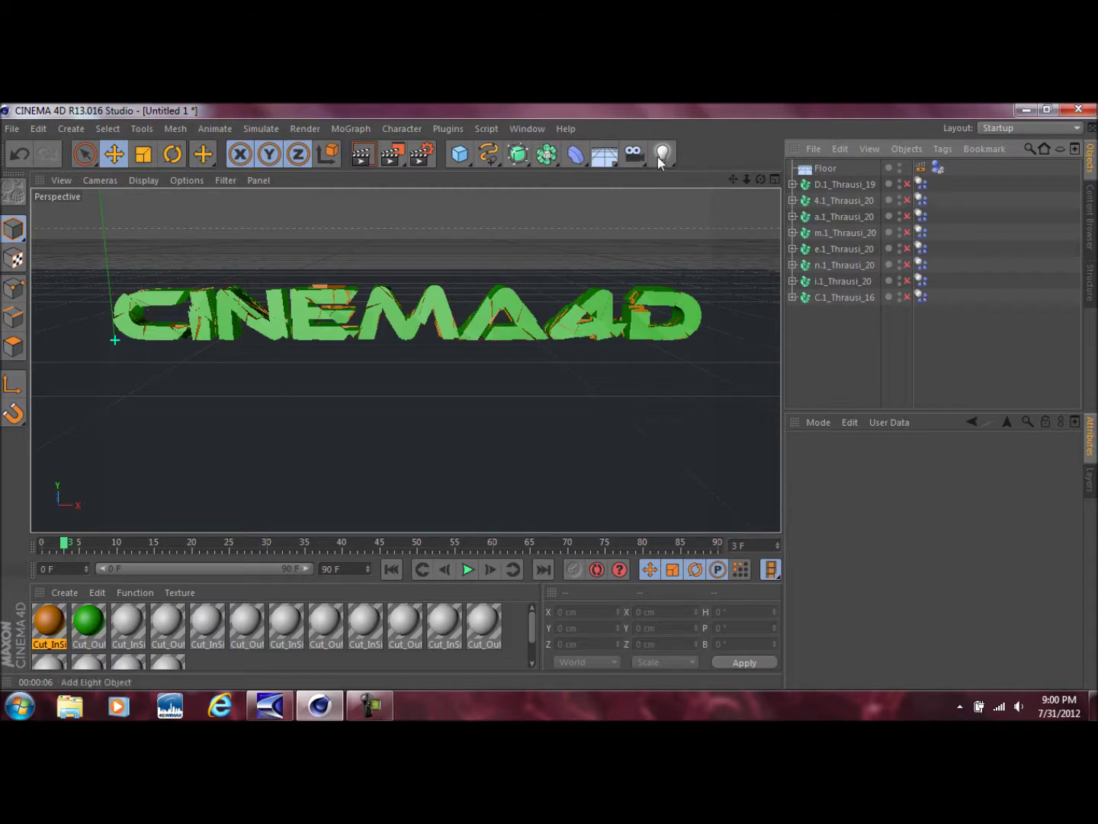
Step: Add an Omni light, move it to about Y 82 cm and Z -73 cm, and render a viewport preview
{"action": "left_click_drag", "start_coordinate": [663, 155], "coordinate": [694, 167]}
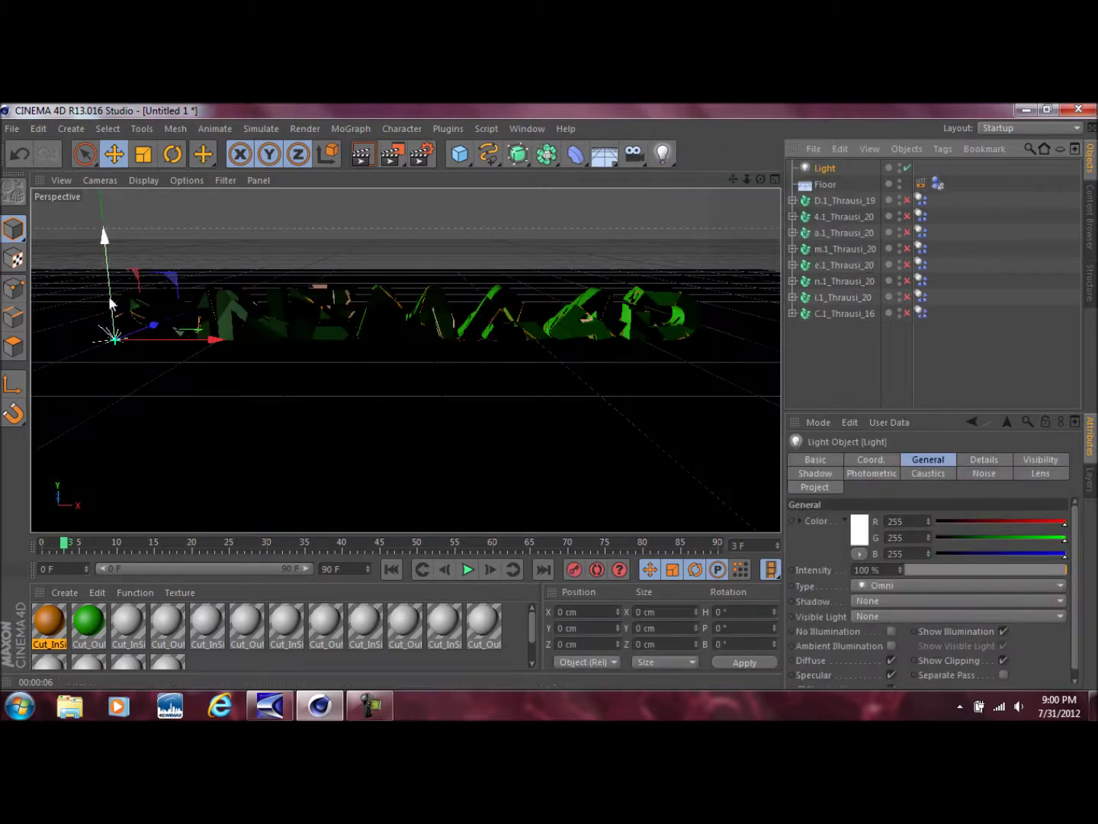
{"action": "left_click_drag", "start_coordinate": [153, 328], "coordinate": [84, 266]}
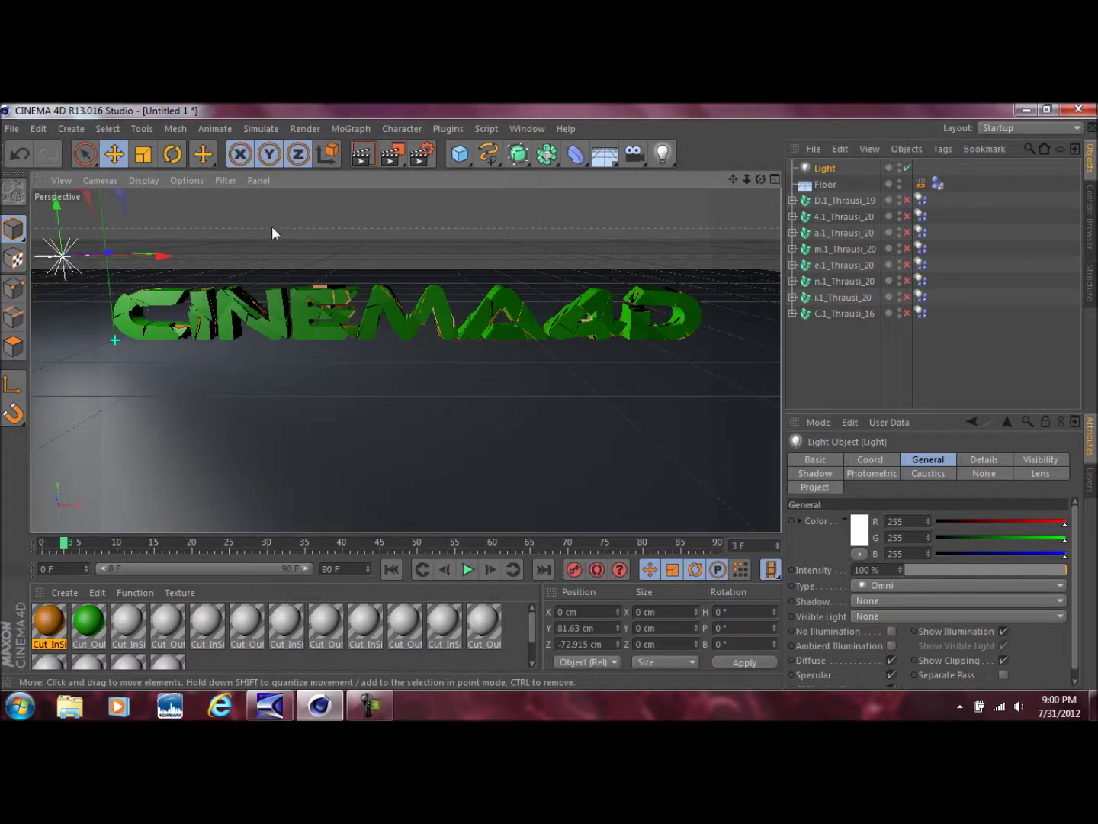
{"action": "left_click", "coordinate": [364, 154]}
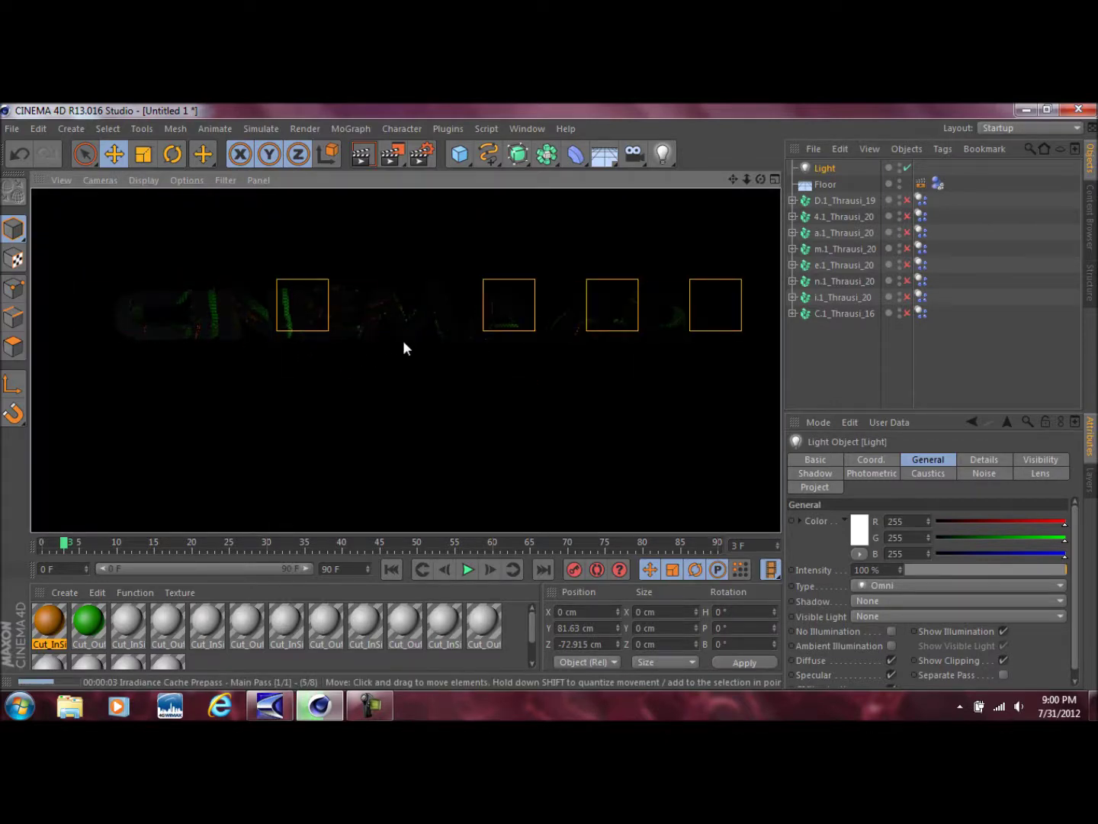
Step: Stop the preview render and delete the Light object
{"action": "left_click", "coordinate": [797, 346]}
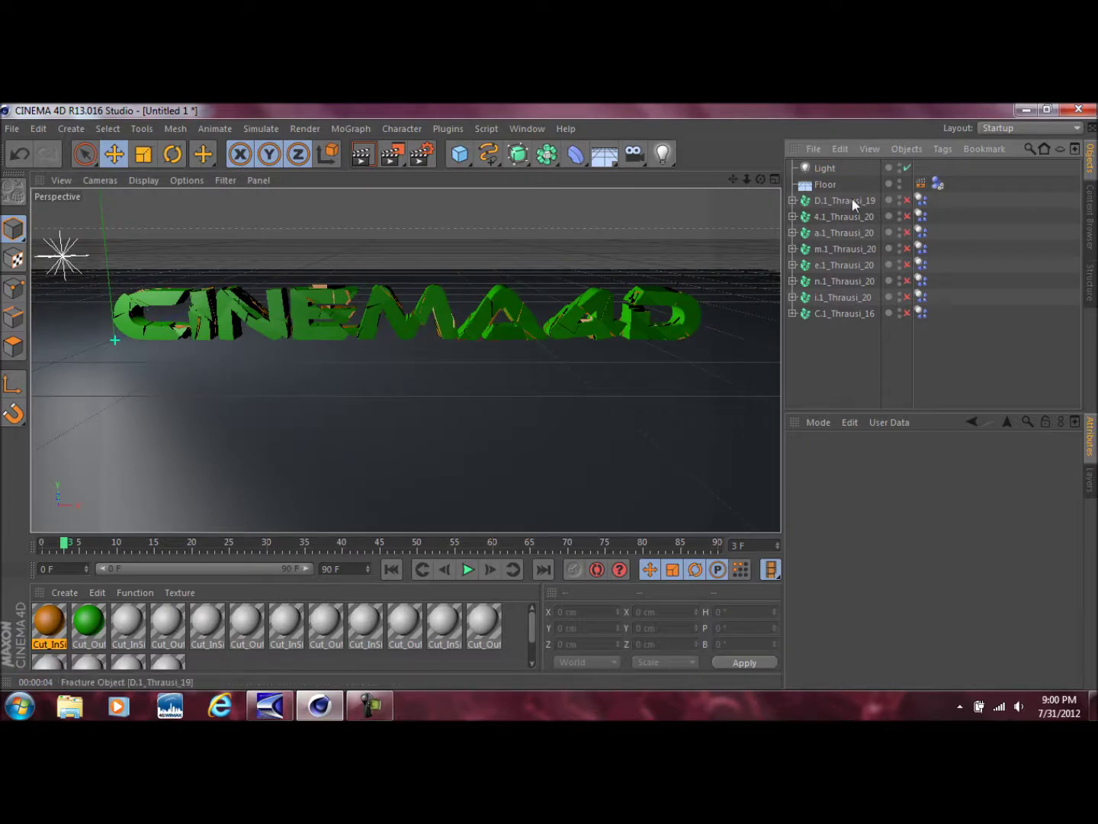
{"action": "left_click", "coordinate": [834, 169]}
{"action": "key", "text": "Delete"}
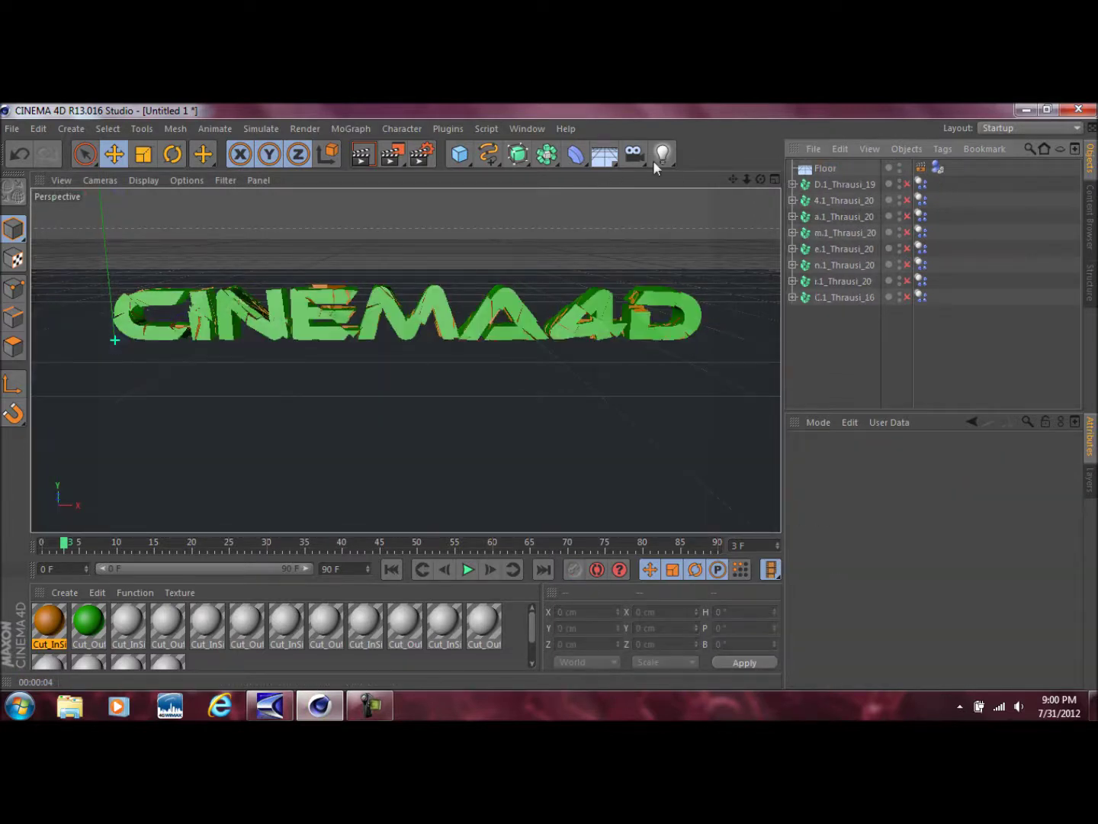
Step: Add a Sky object to the scene and render a viewport preview
{"action": "left_click_drag", "start_coordinate": [606, 156], "coordinate": [647, 196]}
{"action": "left_click", "coordinate": [647, 197]}
{"action": "left_click", "coordinate": [361, 155]}
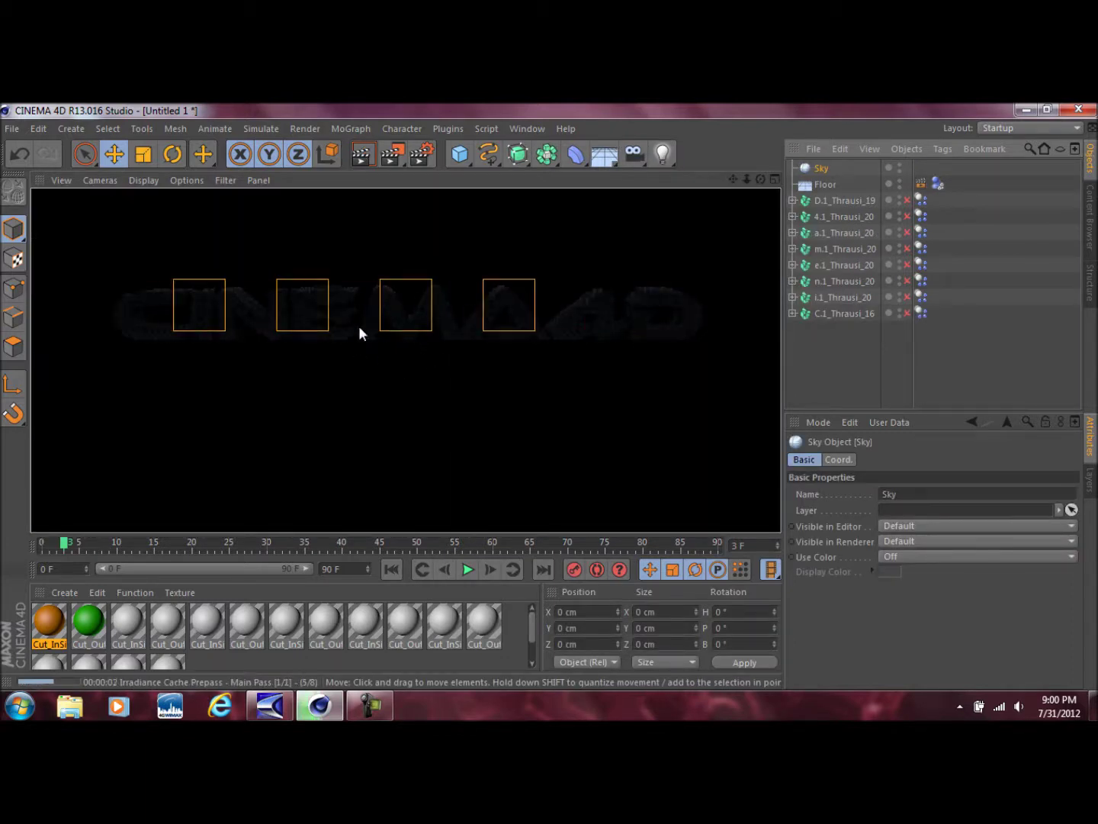
{"action": "left_click", "coordinate": [887, 341]}
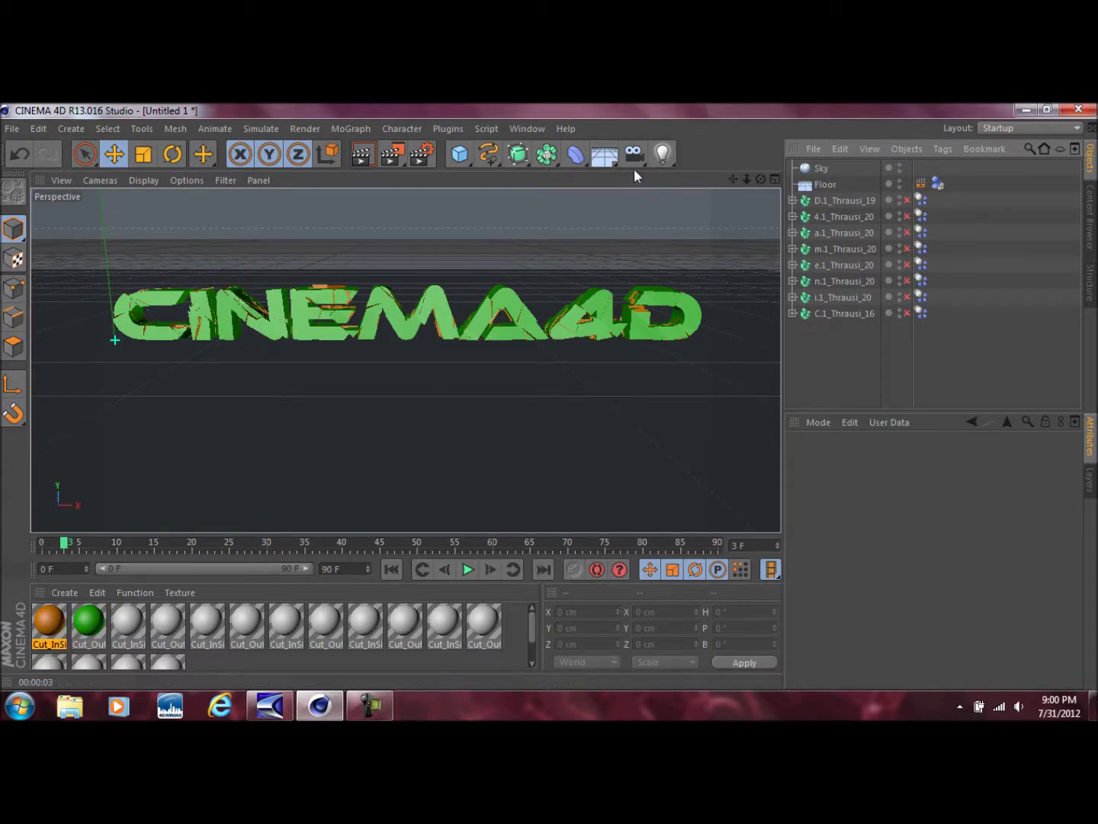
Step: Load the OverheadSoftbox and Softbox presets from GreyscalegorillaLightKitPro1 and move the Softbox along X to about -70 cm
{"action": "left_click", "coordinate": [521, 127]}
{"action": "left_click", "coordinate": [600, 211]}
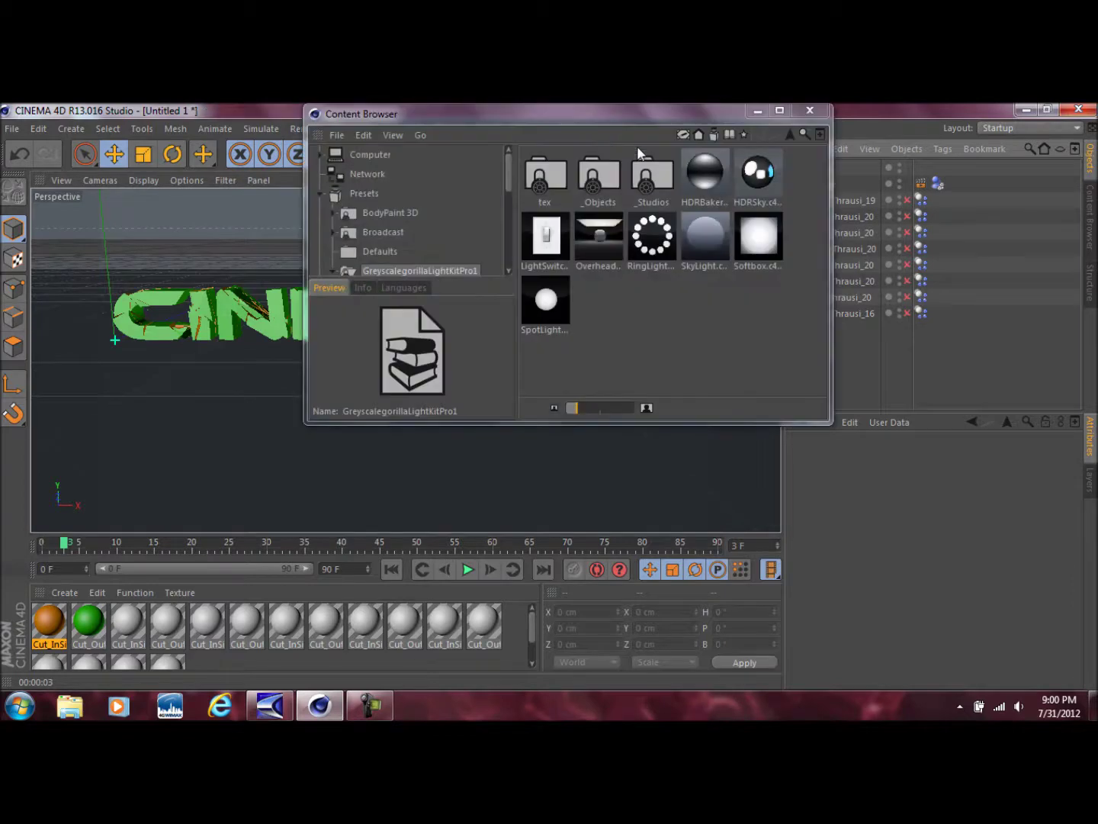
{"action": "left_click_drag", "start_coordinate": [606, 113], "coordinate": [704, 167]}
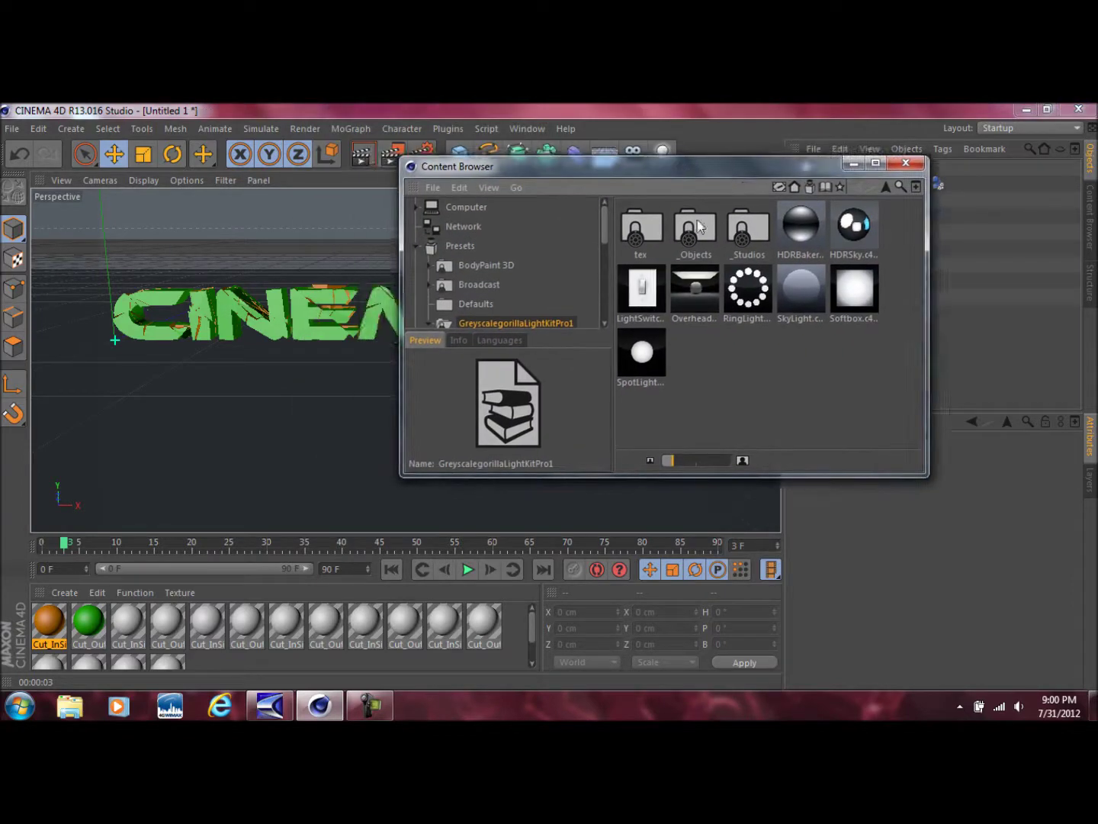
{"action": "double_click", "coordinate": [702, 302]}
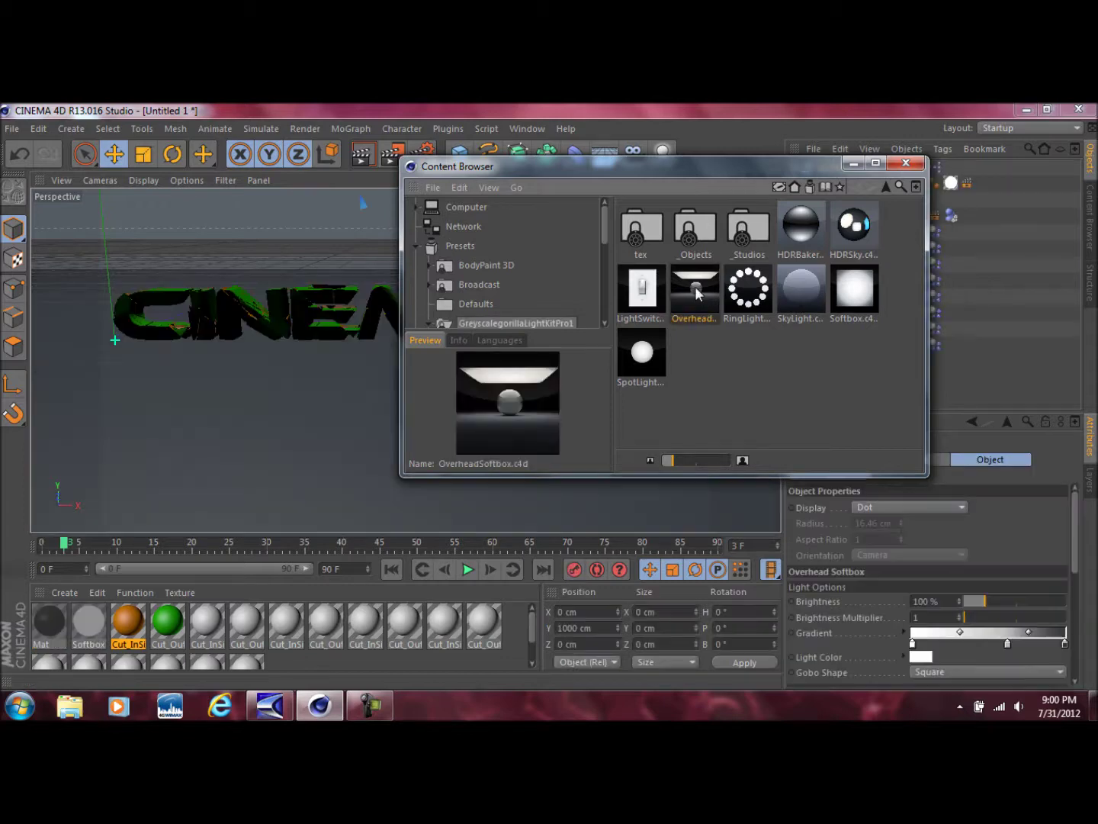
{"action": "double_click", "coordinate": [855, 298]}
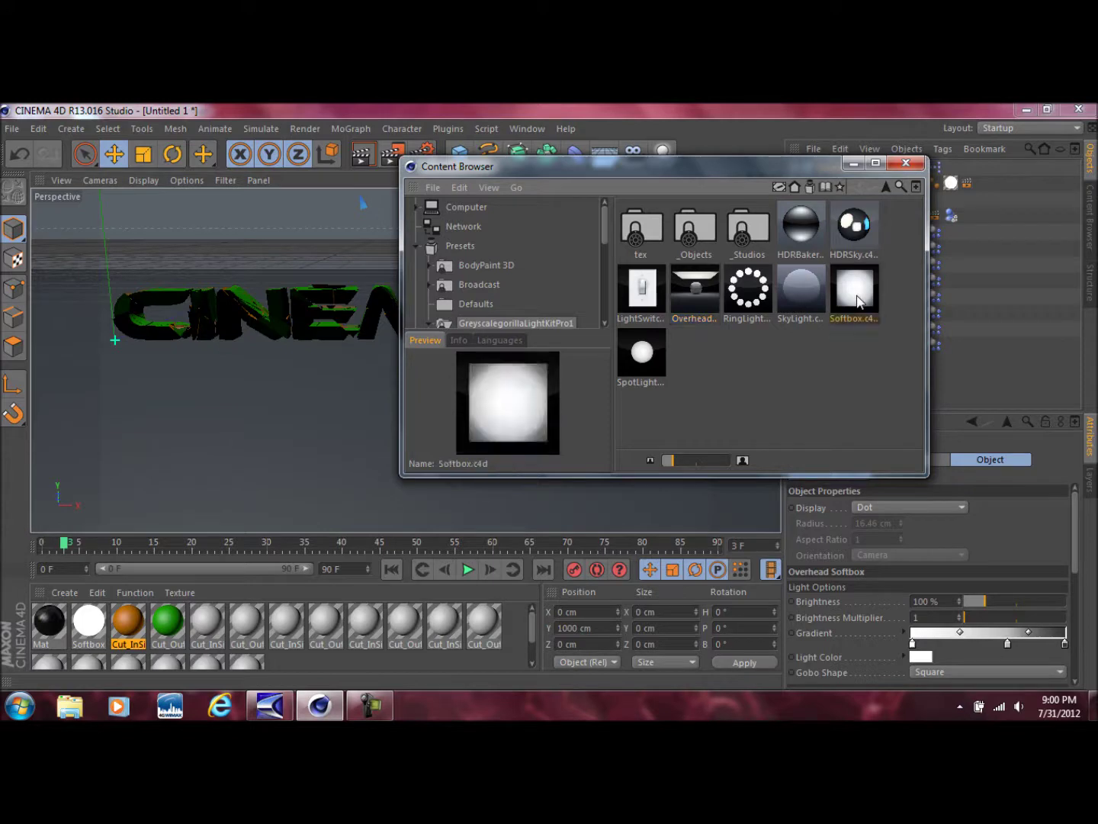
{"action": "left_click", "coordinate": [906, 162]}
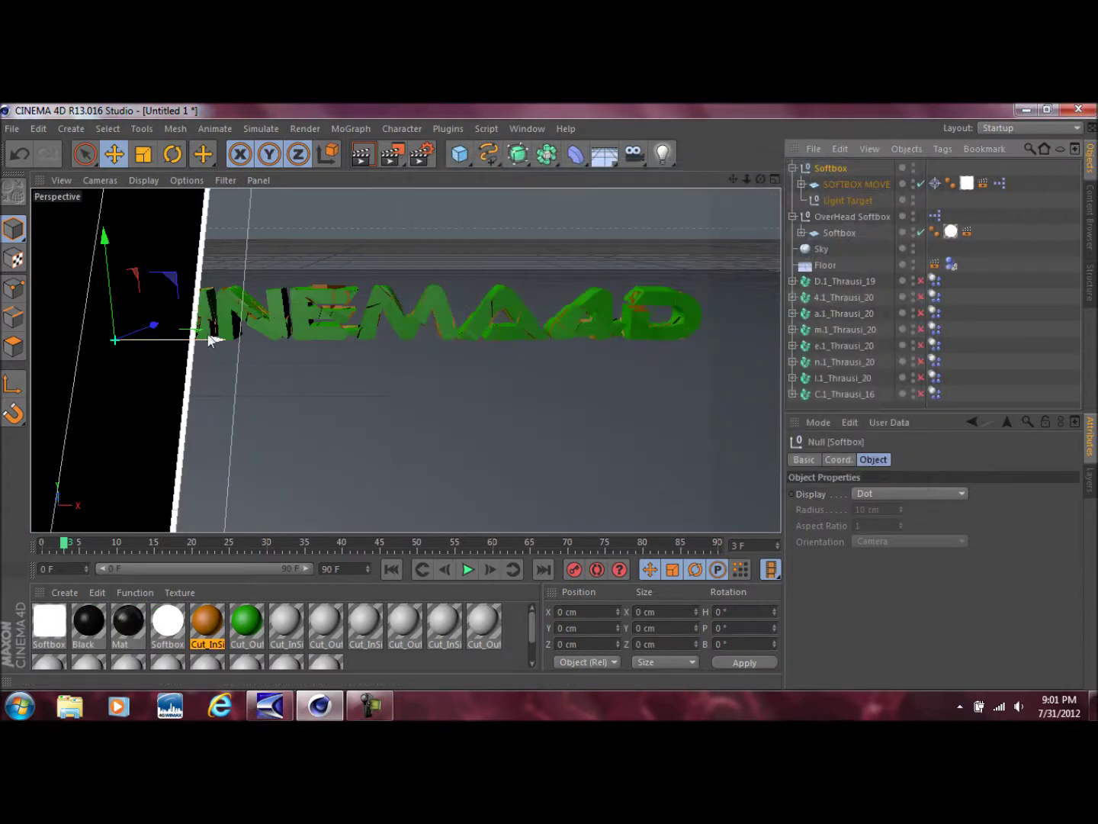
{"action": "left_click_drag", "start_coordinate": [209, 339], "coordinate": [141, 337]}
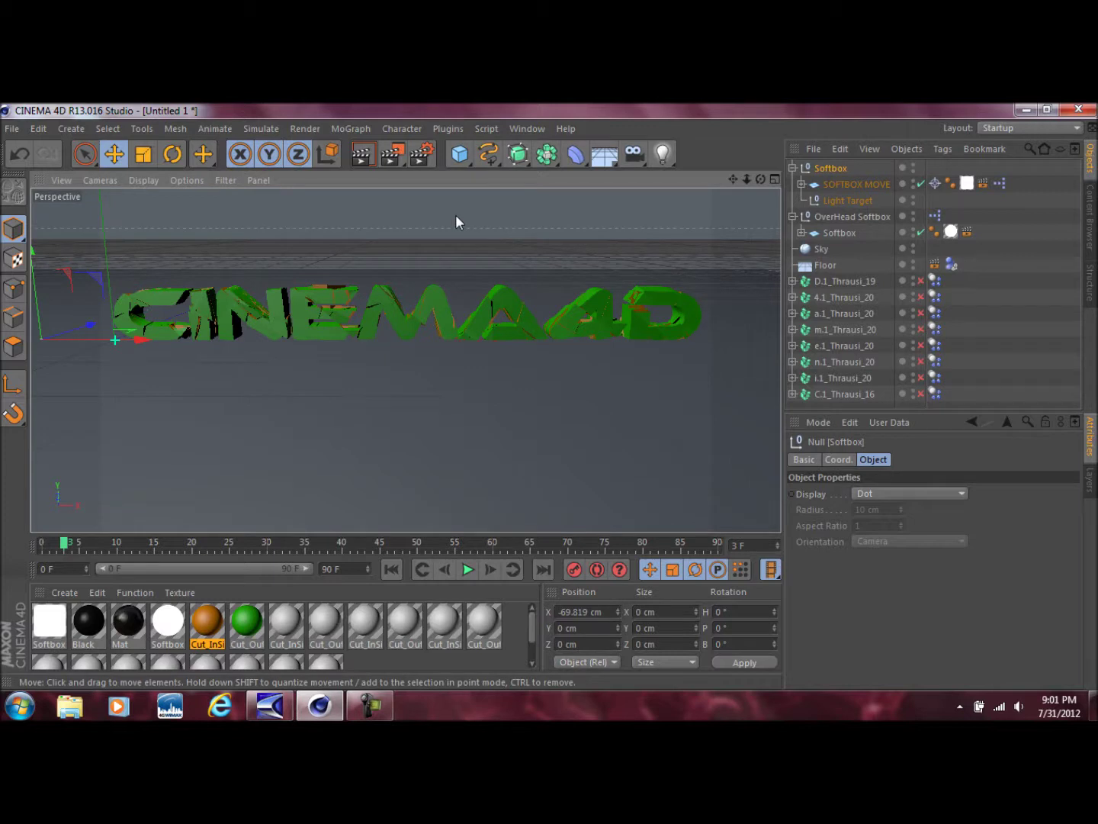
Step: Add a Compositing tag to the Sky and turn off Seen by Camera
{"action": "left_click", "coordinate": [821, 250]}
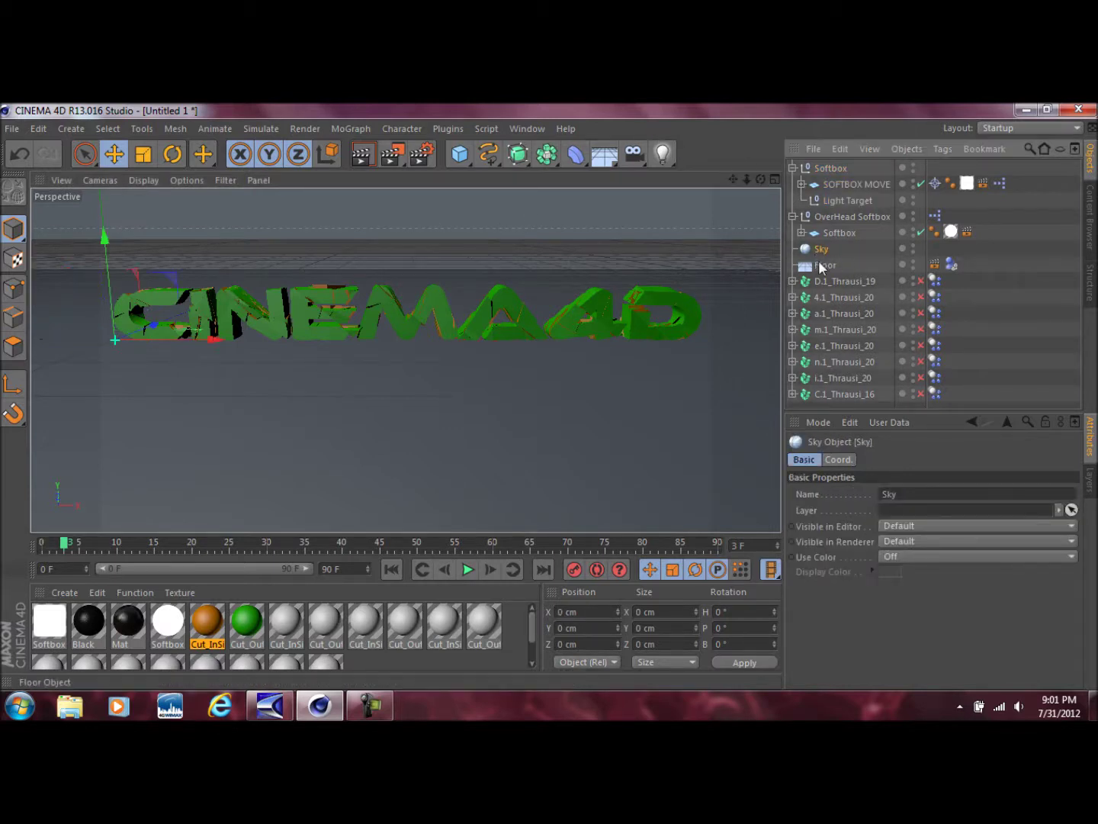
{"action": "left_click_drag", "start_coordinate": [671, 161], "coordinate": [689, 128]}
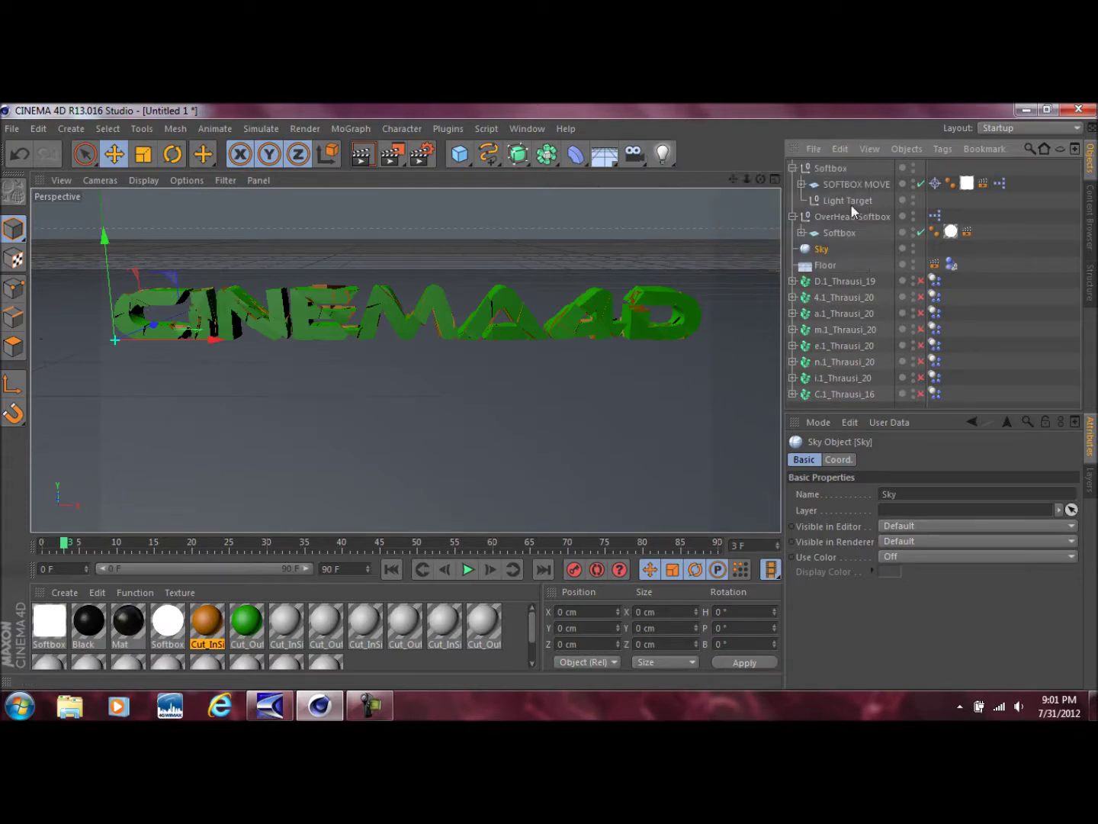
{"action": "left_click", "coordinate": [824, 265]}
{"action": "left_click", "coordinate": [827, 243]}
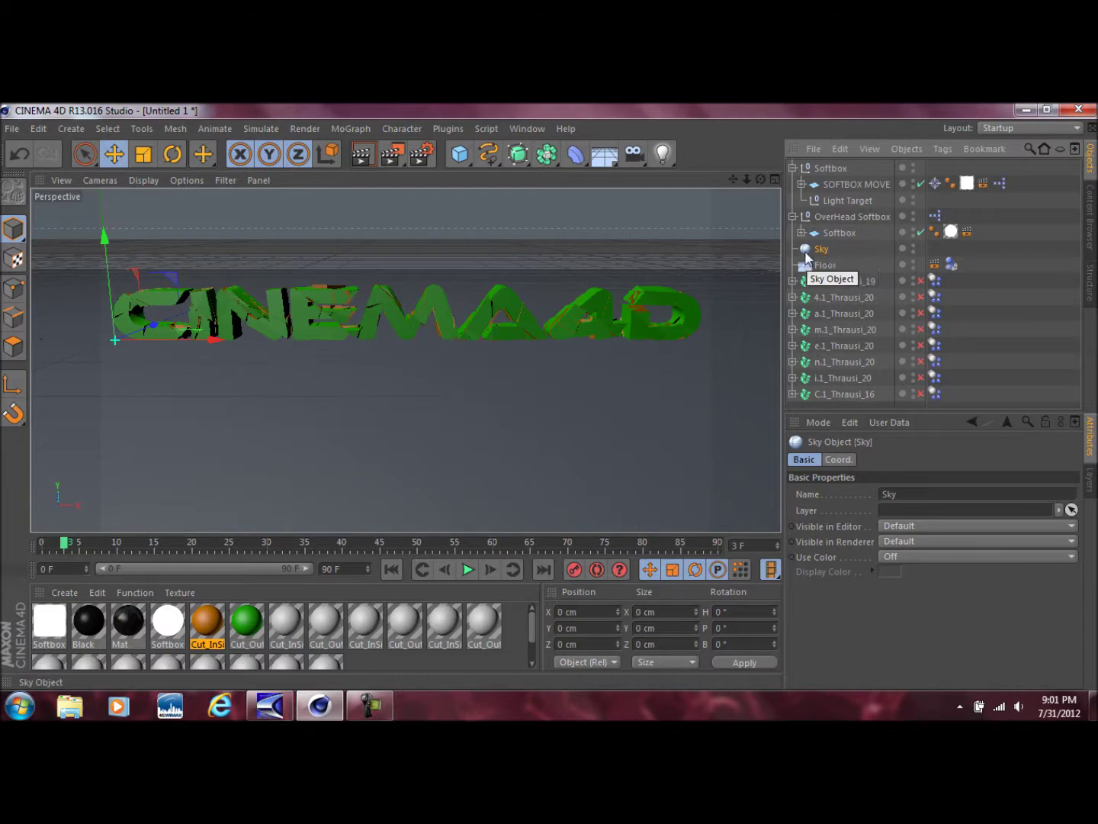
{"action": "right_click", "coordinate": [821, 248]}
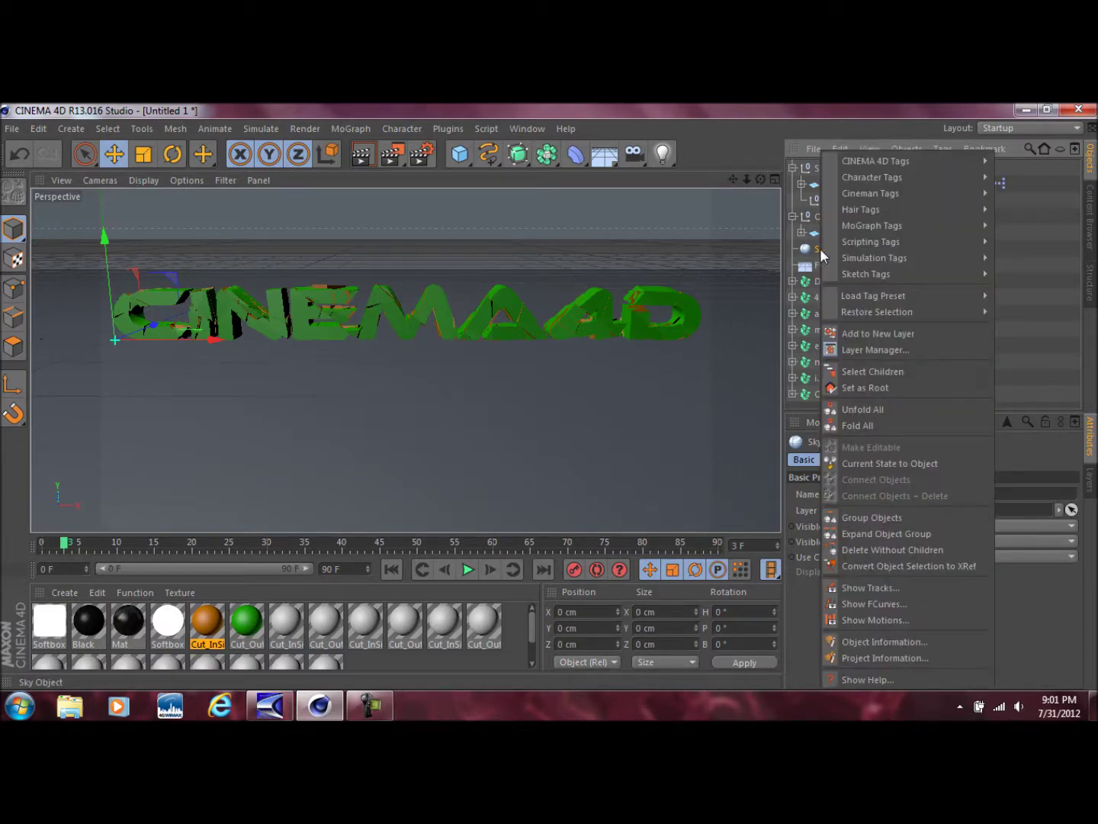
{"action": "mouse_move", "coordinate": [868, 163]}
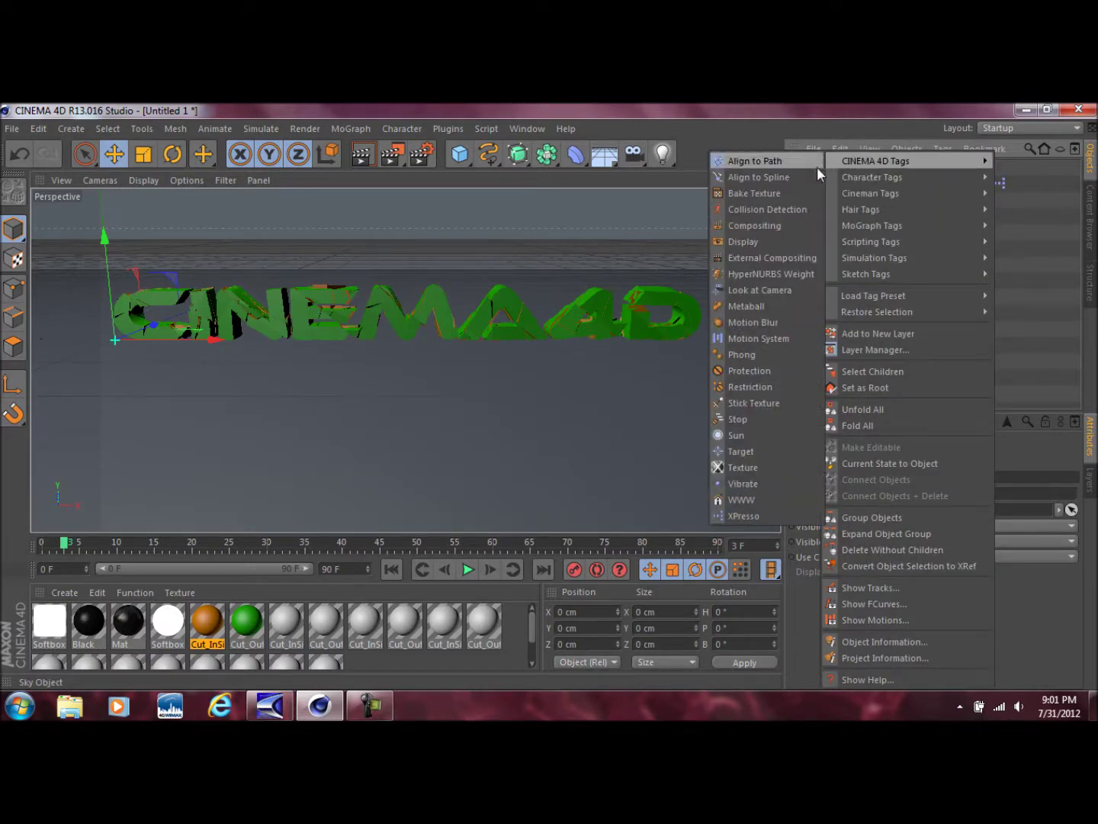
{"action": "left_click", "coordinate": [775, 225]}
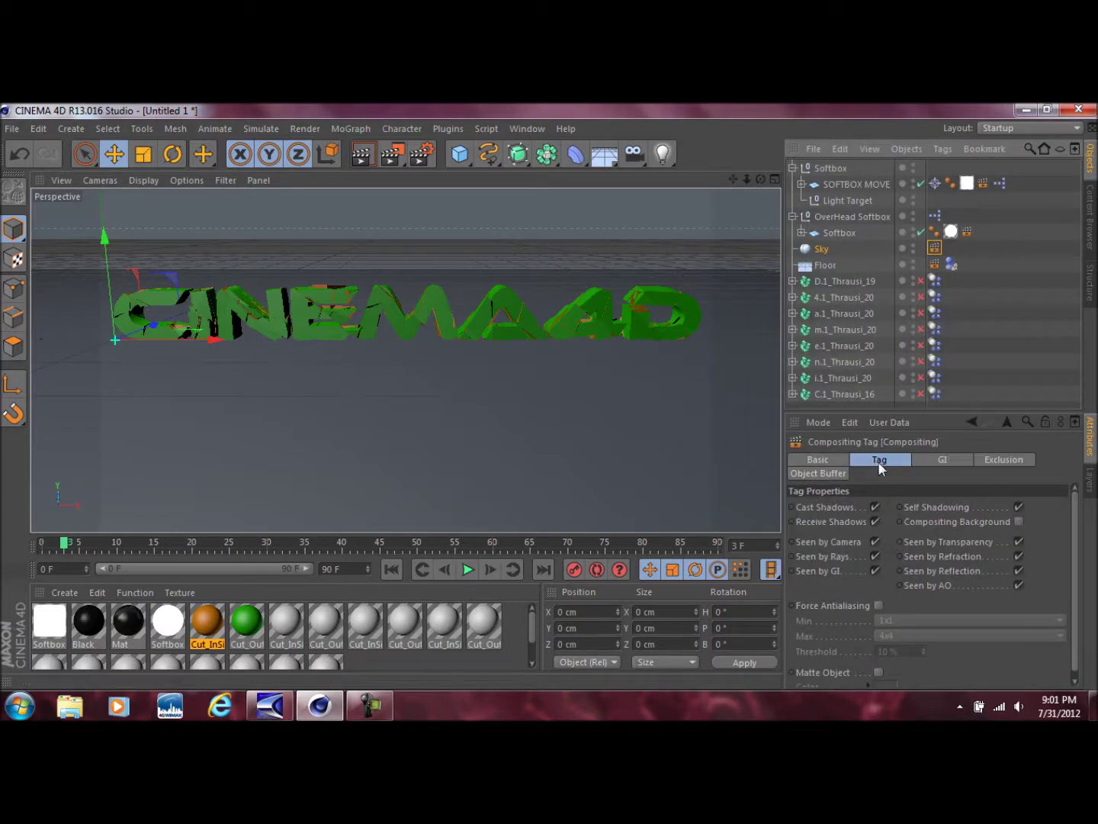
{"action": "left_click", "coordinate": [874, 540]}
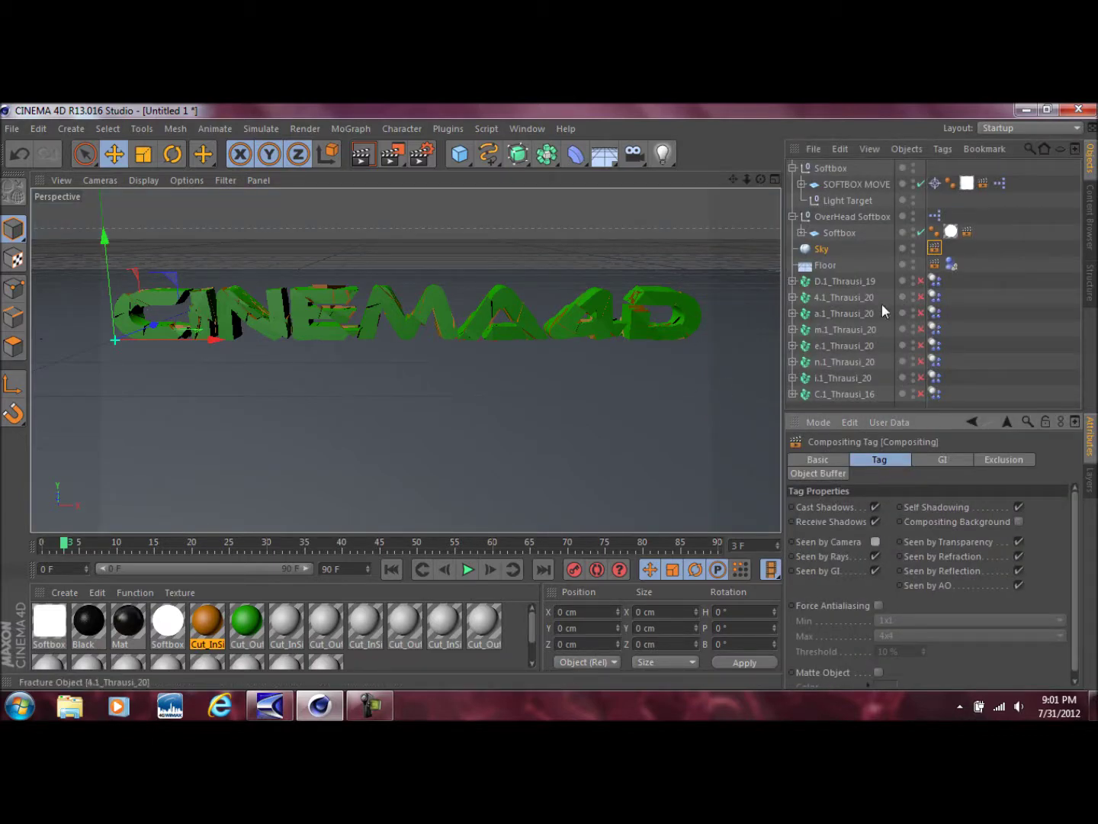
{"action": "left_click", "coordinate": [829, 264]}
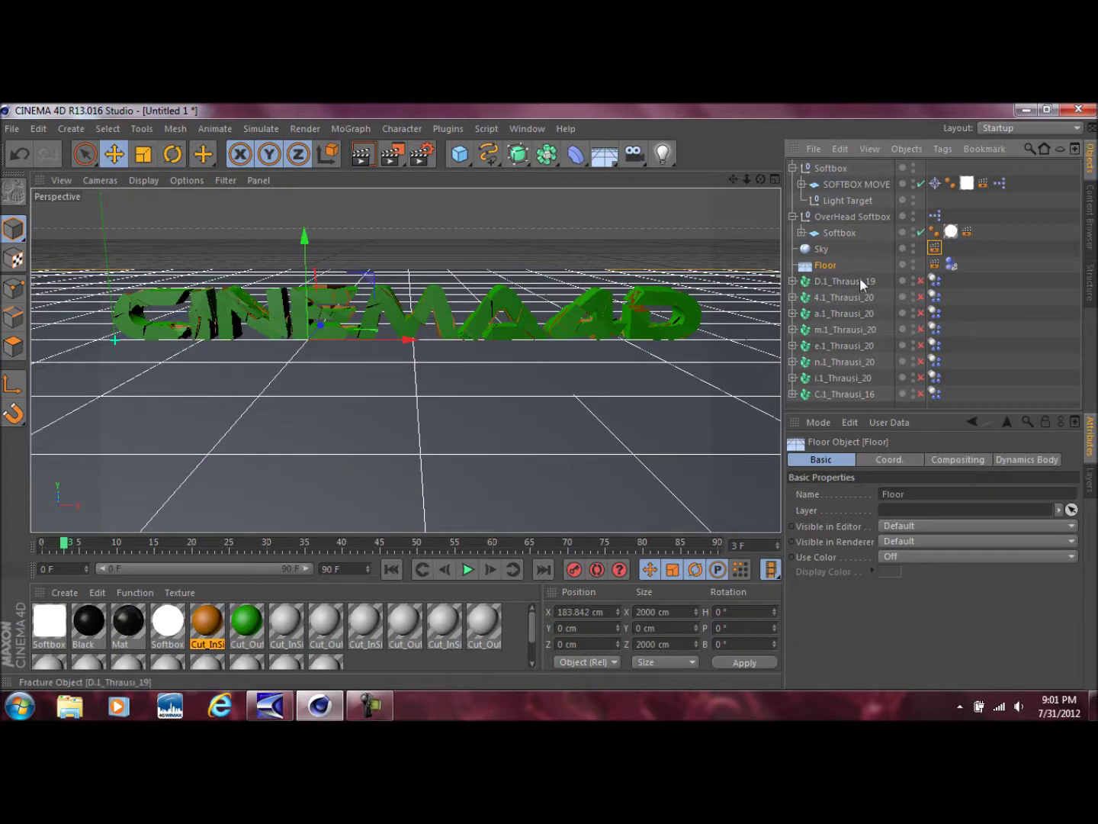
{"action": "left_click", "coordinate": [823, 251]}
{"action": "left_click", "coordinate": [832, 269]}
{"action": "left_click", "coordinate": [712, 347]}
{"action": "left_click", "coordinate": [318, 370]}
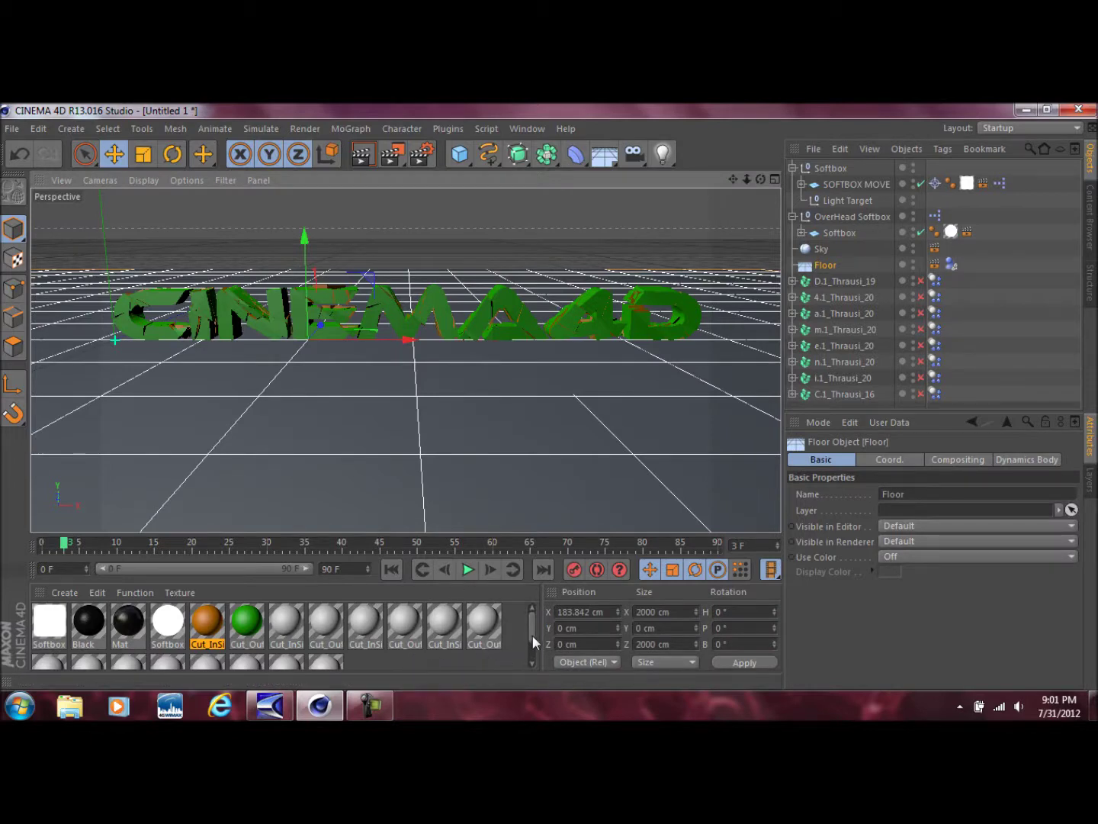
Step: Create a new material with Color and Specular turned off and Luminance turned on
{"action": "double_click", "coordinate": [463, 656]}
{"action": "double_click", "coordinate": [48, 622]}
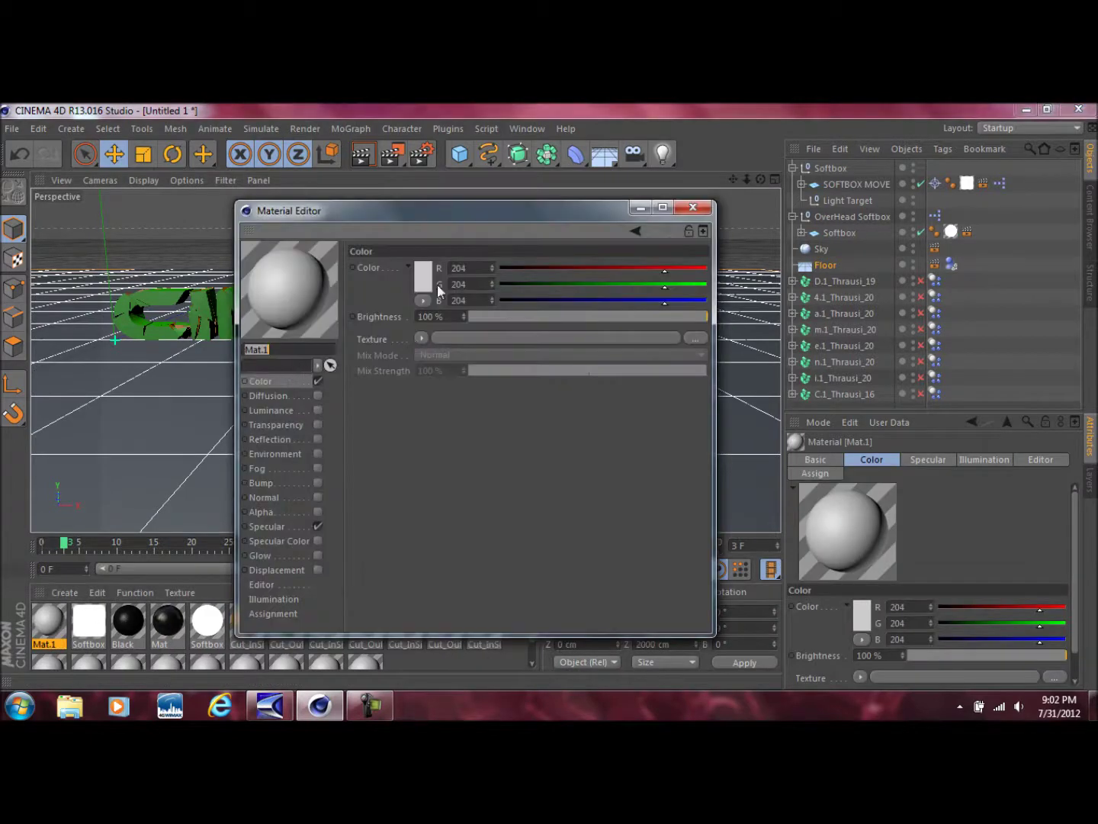
{"action": "left_click", "coordinate": [423, 276]}
{"action": "left_click", "coordinate": [456, 358]}
{"action": "left_click", "coordinate": [317, 380]}
{"action": "left_click", "coordinate": [318, 525]}
{"action": "left_click", "coordinate": [318, 411]}
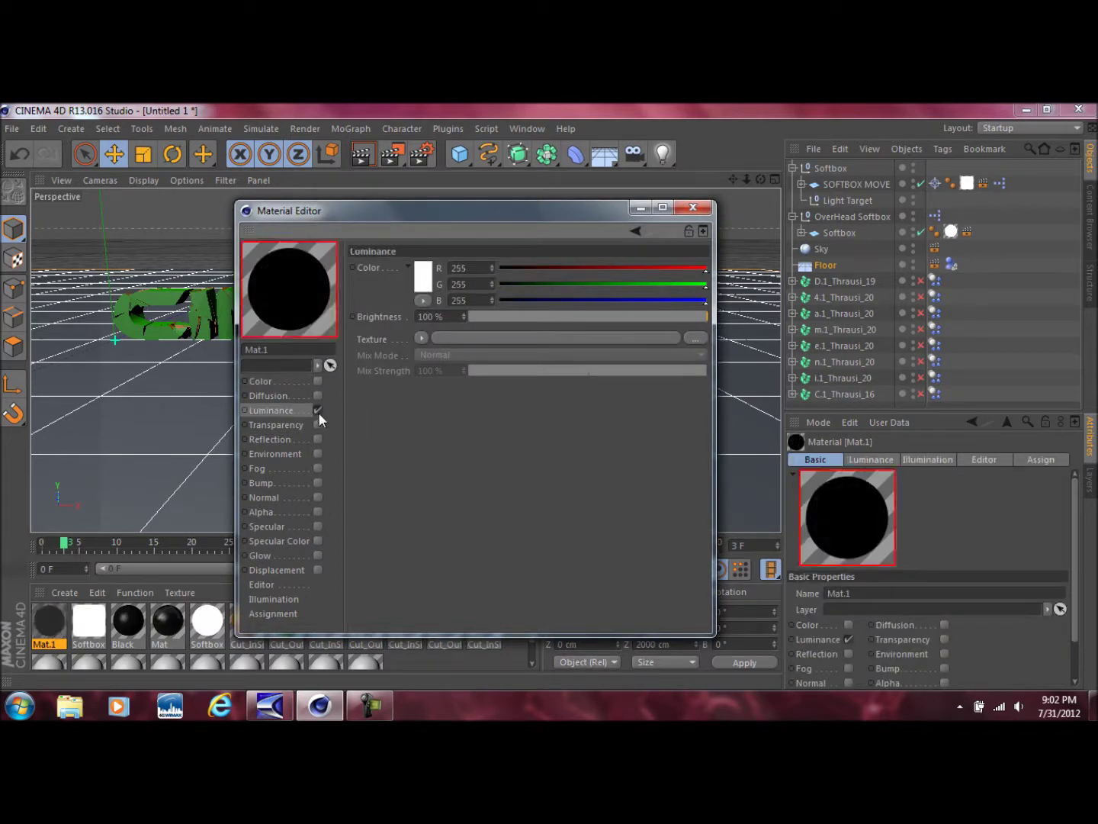
Step: Set the new material's luminance brightness to 150% and close the Material Editor
{"action": "double_click", "coordinate": [441, 318]}
{"action": "type", "text": "150"}
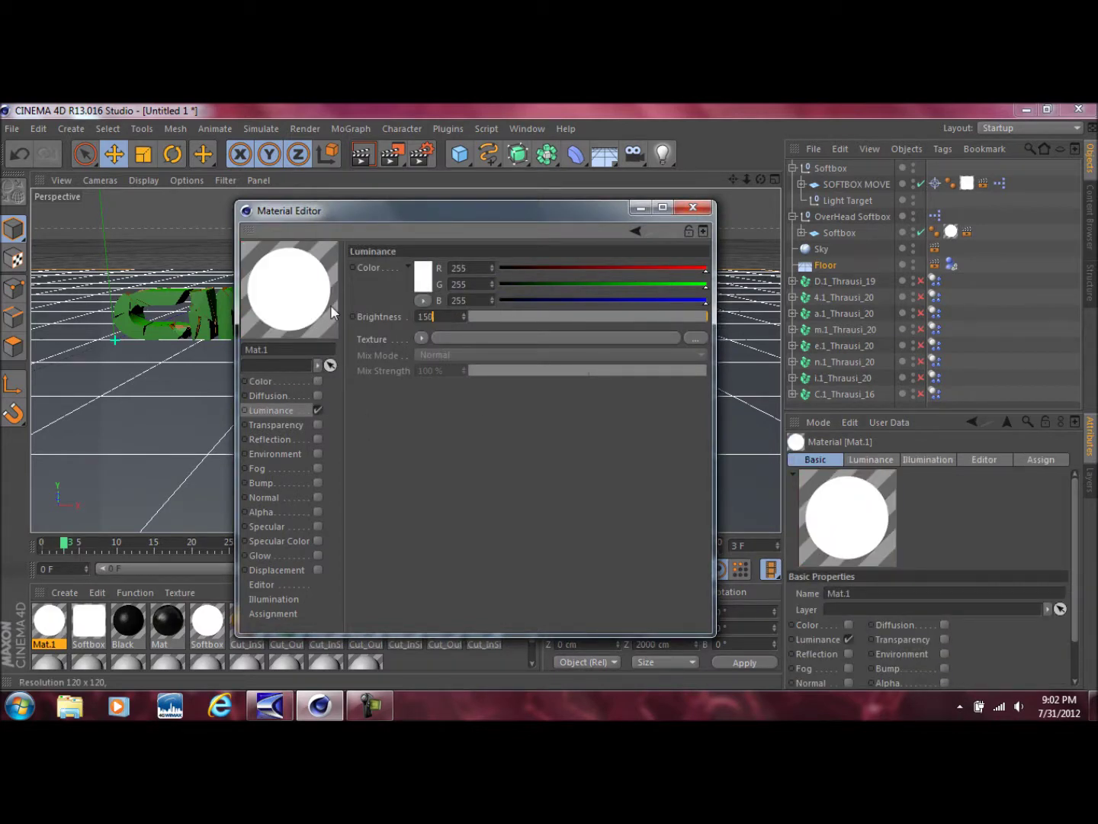
{"action": "key", "text": "Return"}
{"action": "left_click", "coordinate": [693, 208]}
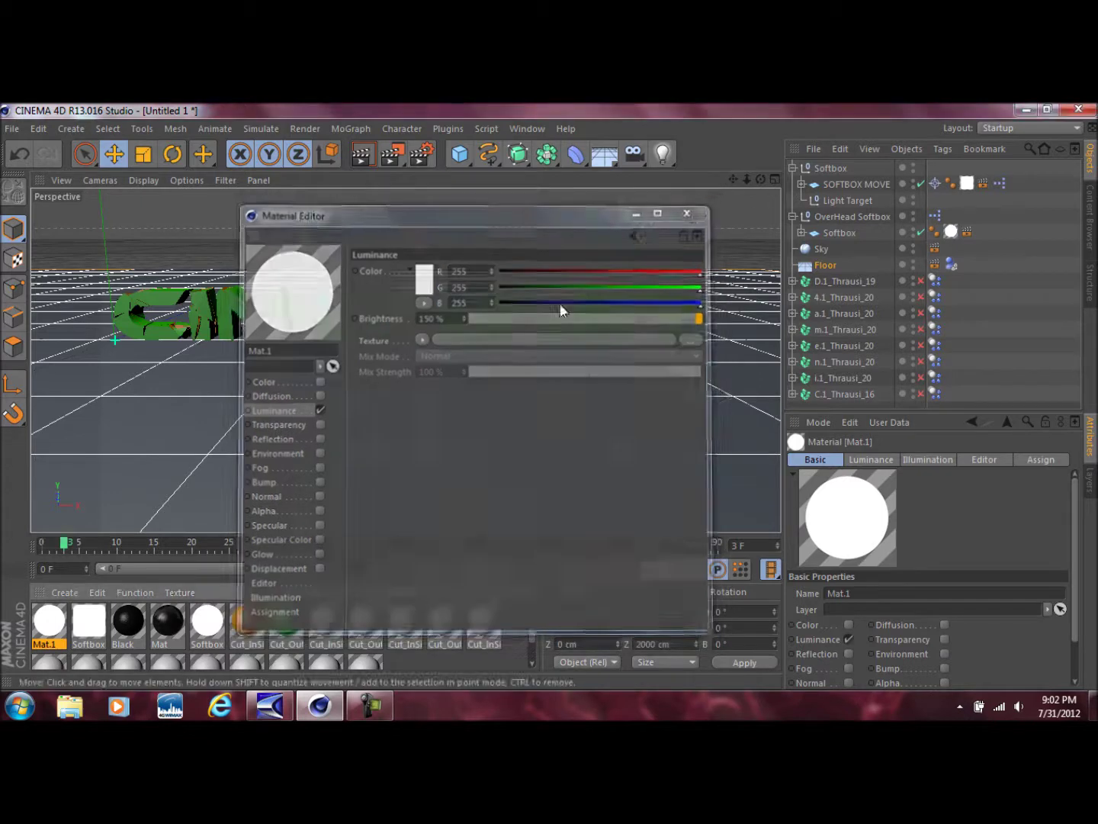
Step: Apply the white luminous material Mat.1 to the Floor and render a viewport preview
{"action": "left_click_drag", "start_coordinate": [58, 629], "coordinate": [169, 451]}
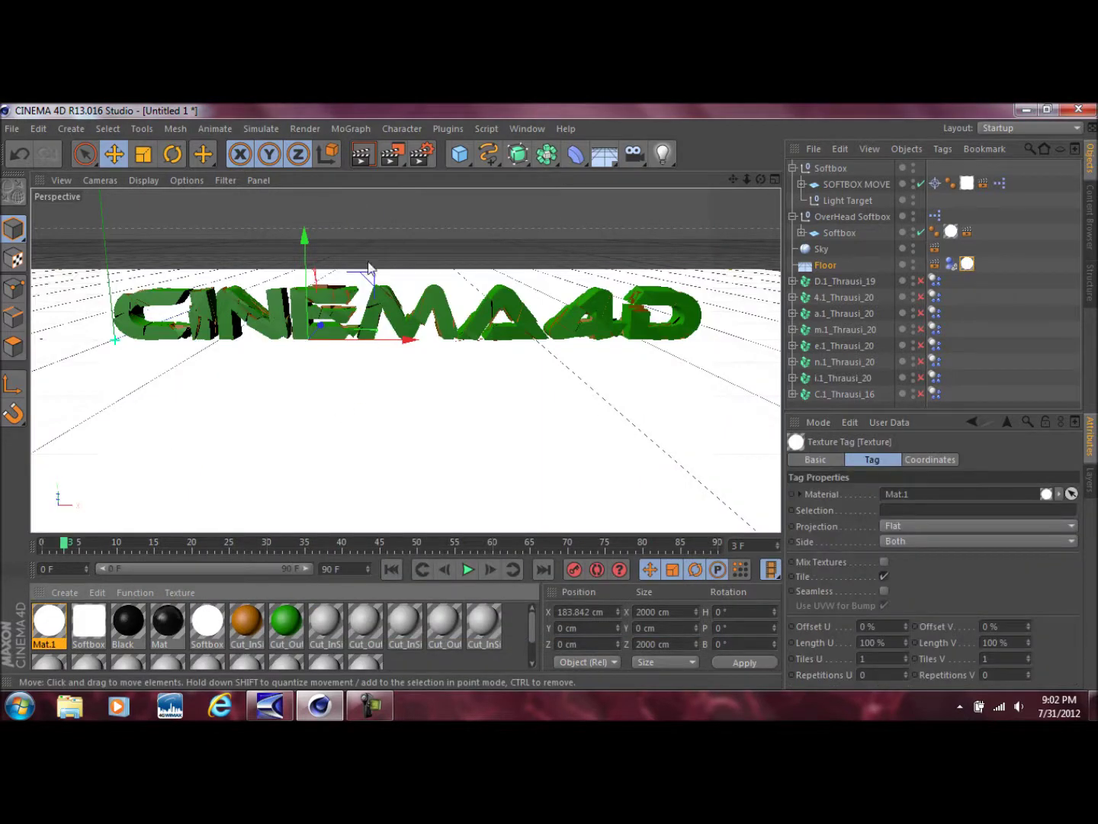
{"action": "left_click", "coordinate": [362, 154]}
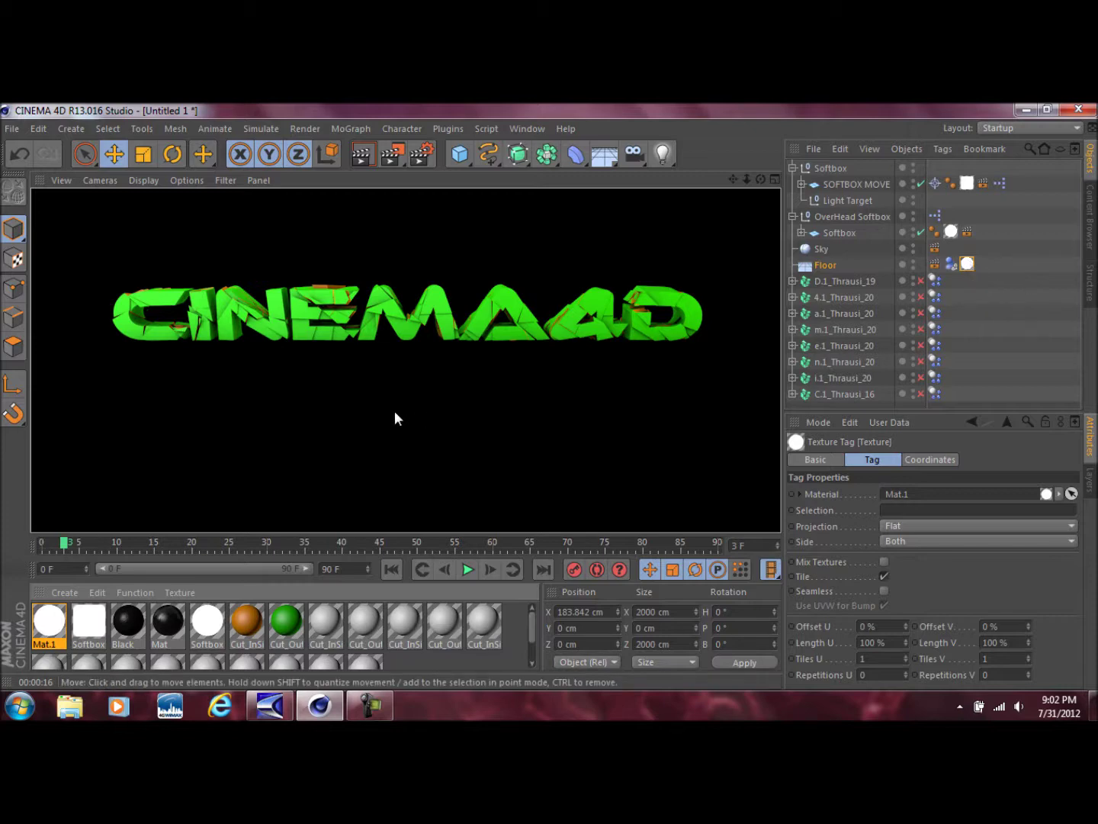
Step: Delete the Mat.1 texture tag from the Floor
{"action": "left_click", "coordinate": [976, 271]}
{"action": "left_click", "coordinate": [967, 263]}
{"action": "key", "text": "Delete"}
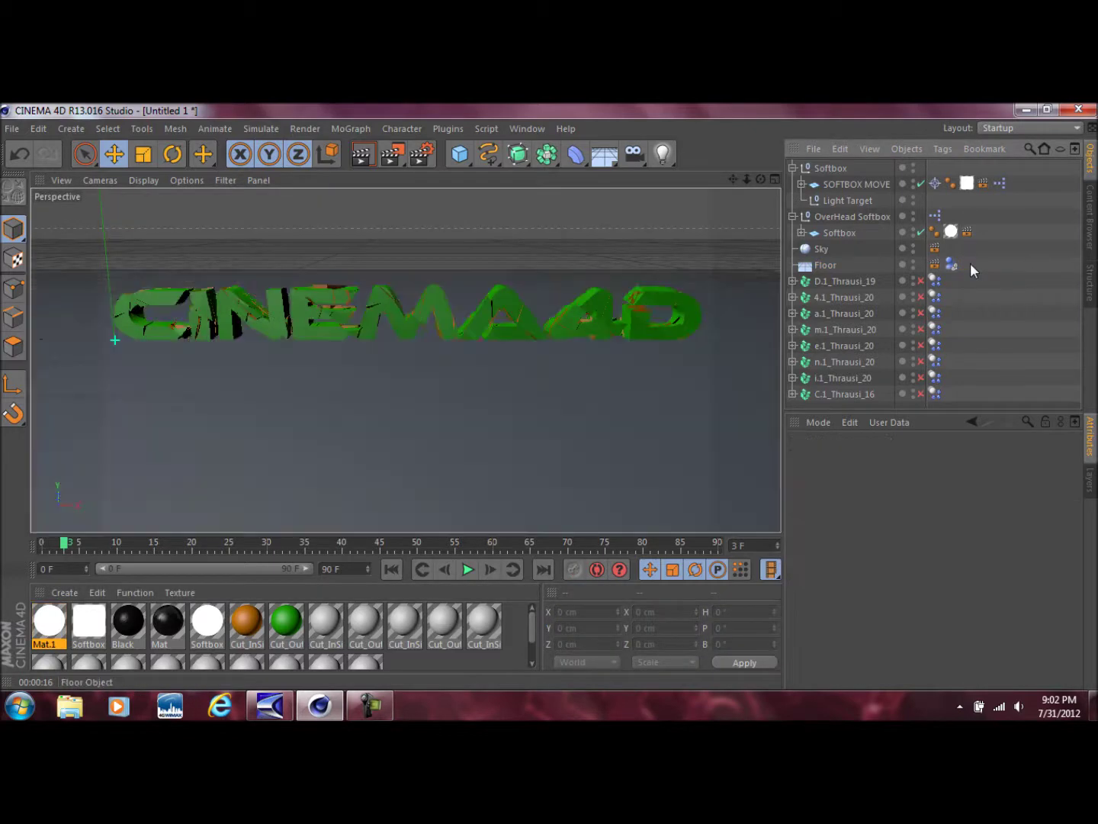
Step: Render a viewport preview without the floor texture and reapply the Mat.1 material to the Floor
{"action": "left_click", "coordinate": [362, 153]}
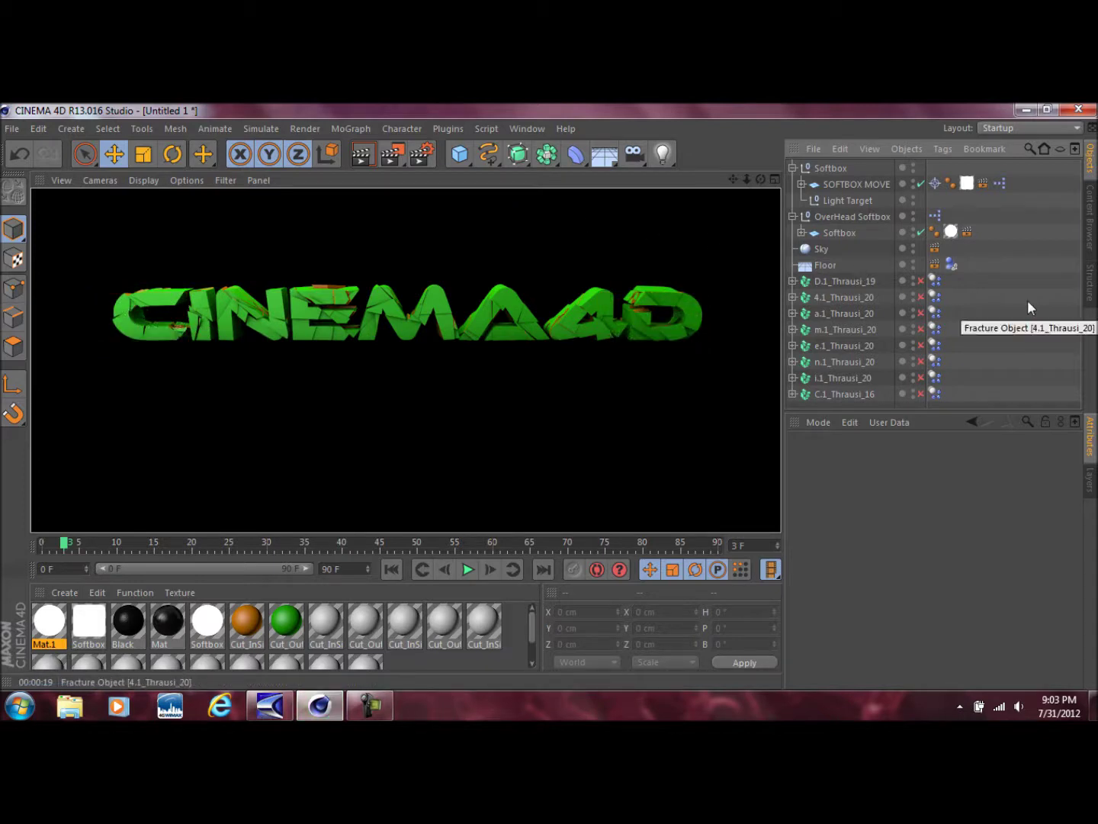
{"action": "left_click_drag", "start_coordinate": [61, 621], "coordinate": [830, 264]}
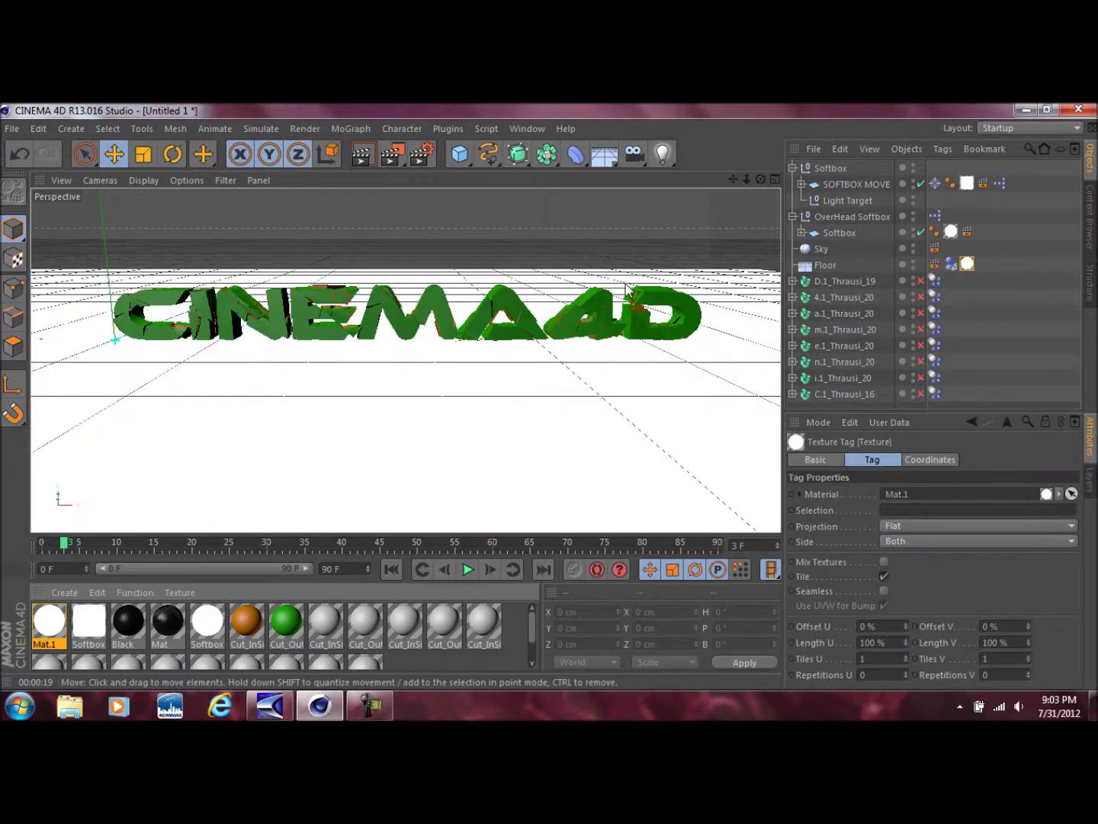
Step: Review the Compositing tag settings of the Sky and Floor objects
{"action": "left_click", "coordinate": [933, 264]}
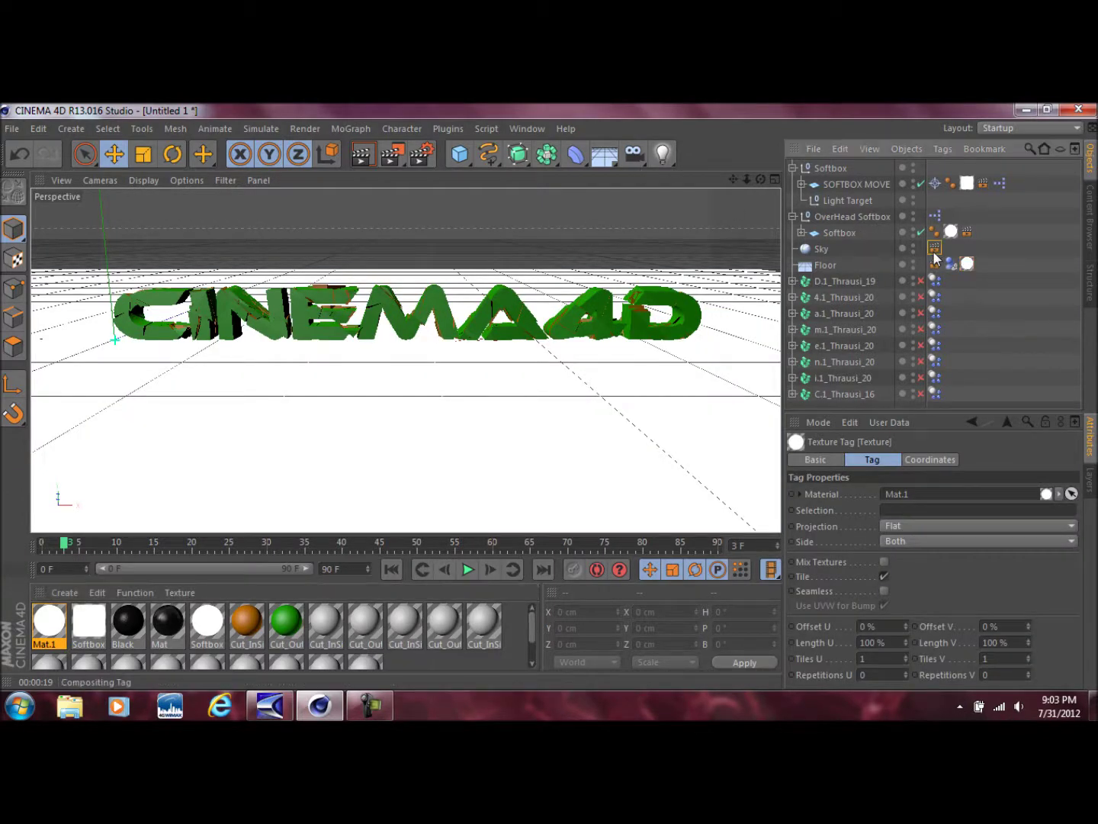
{"action": "left_click", "coordinate": [816, 248]}
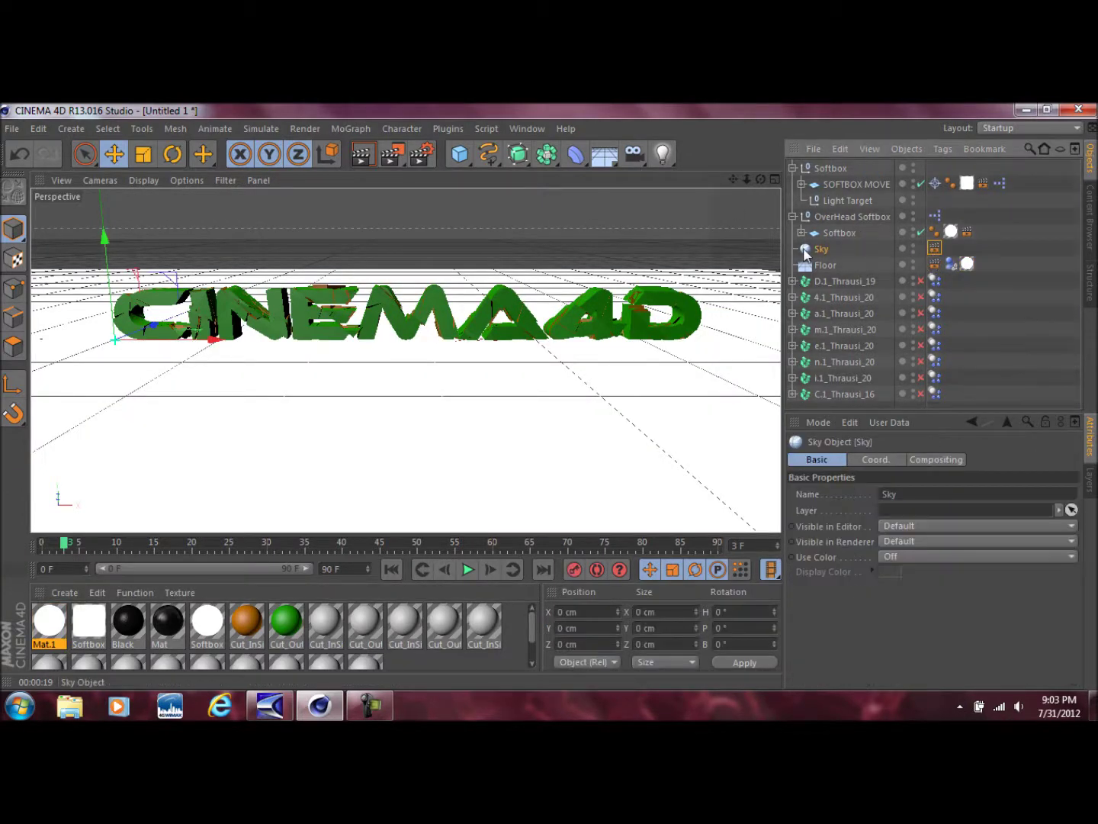
{"action": "left_click", "coordinate": [824, 267]}
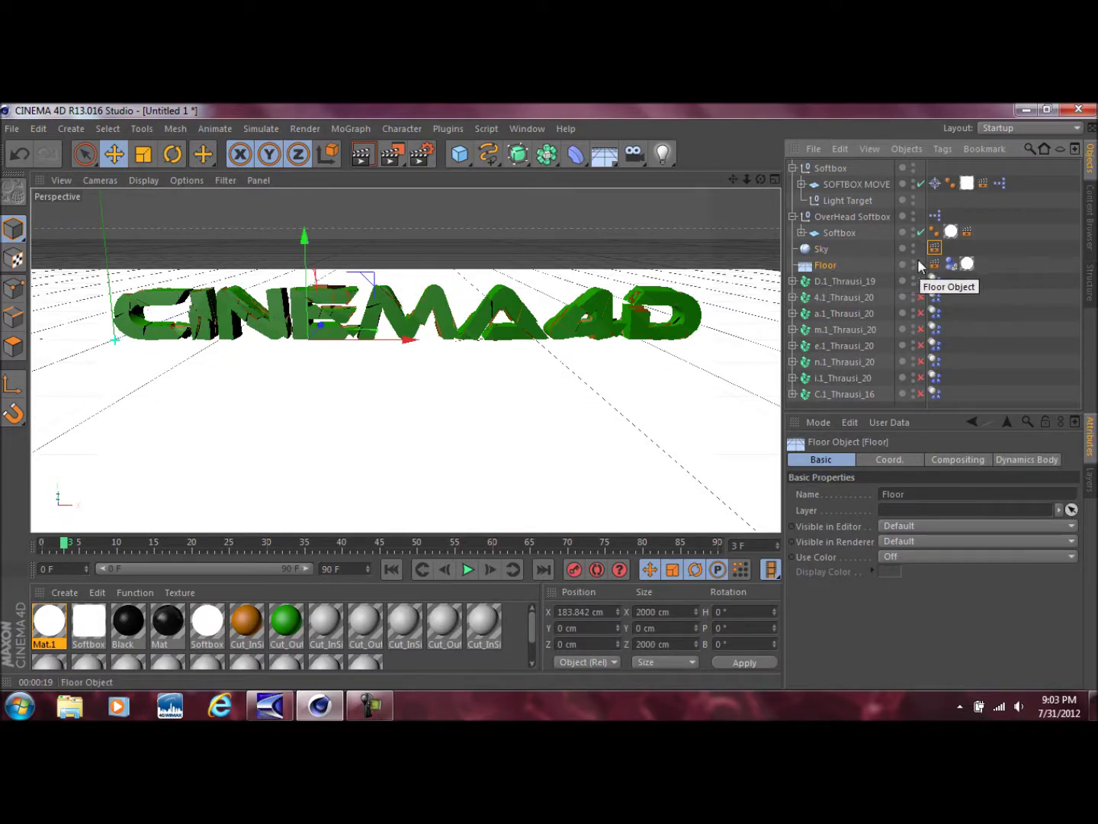
{"action": "left_click", "coordinate": [934, 281]}
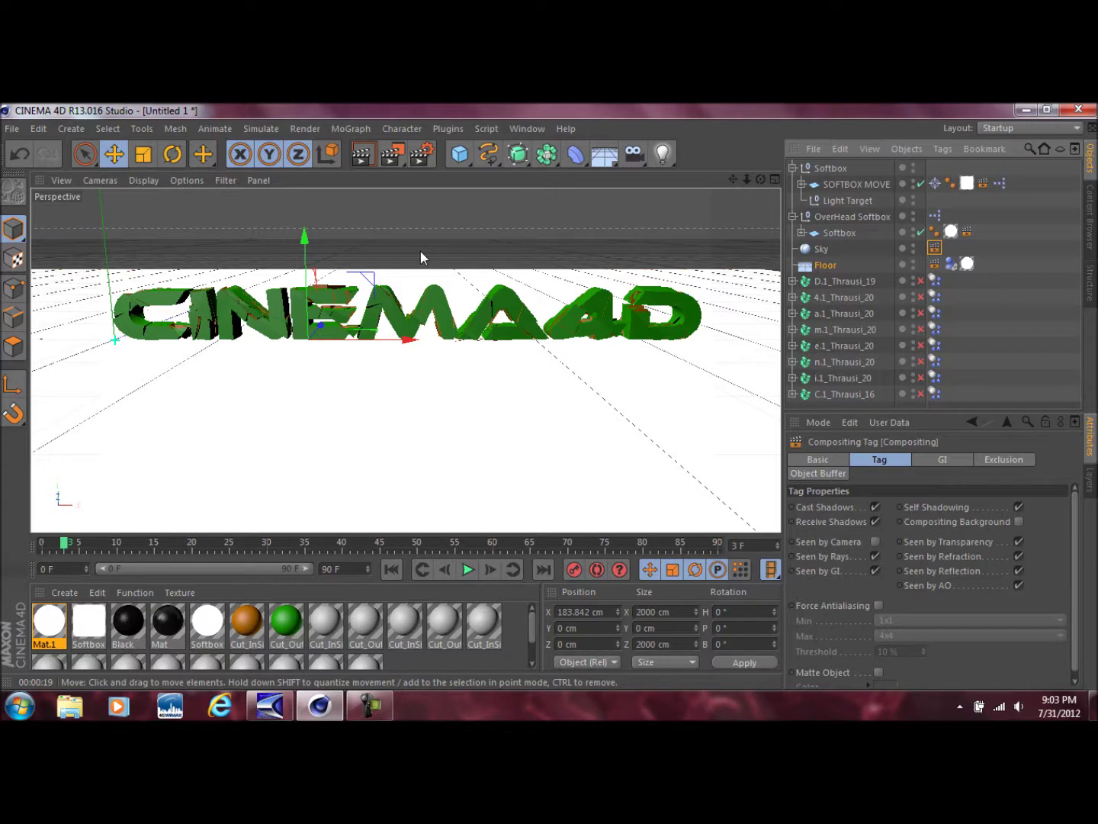
Step: Set the render's save file to YT BG on the Desktop in the Render Settings and close them
{"action": "left_click", "coordinate": [422, 155]}
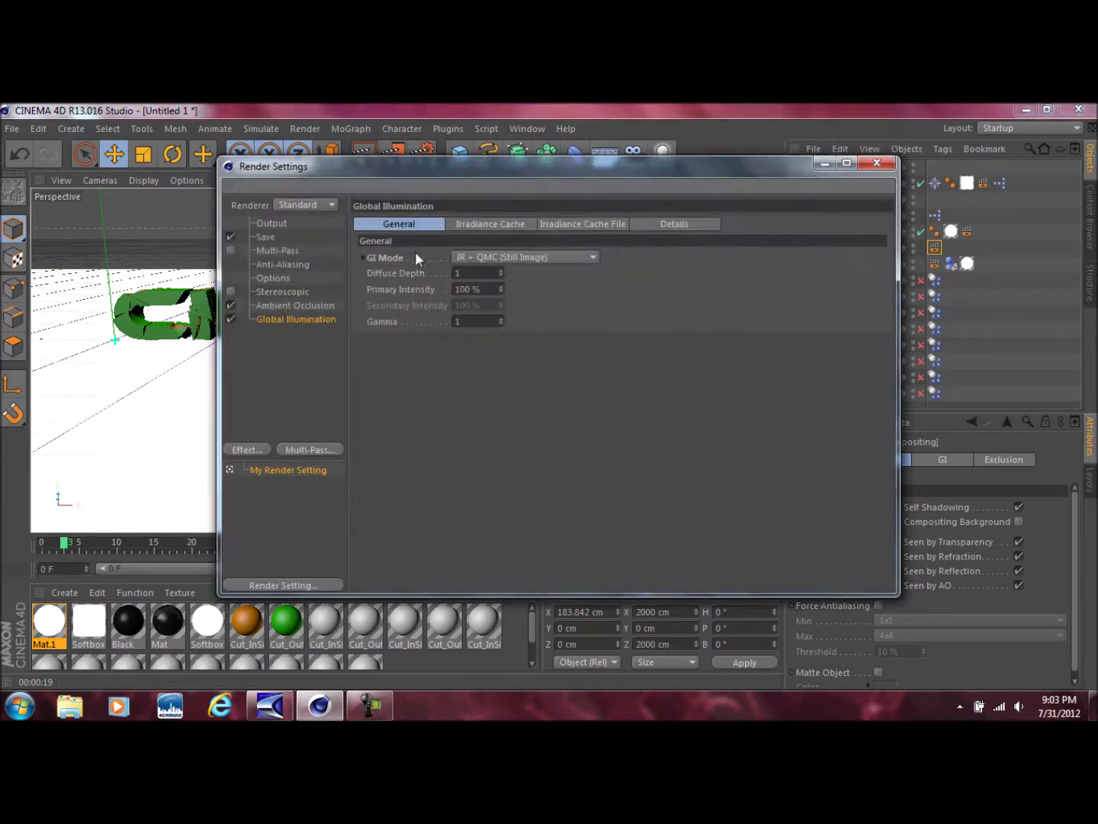
{"action": "left_click", "coordinate": [268, 236]}
{"action": "left_click_drag", "start_coordinate": [300, 167], "coordinate": [341, 232]}
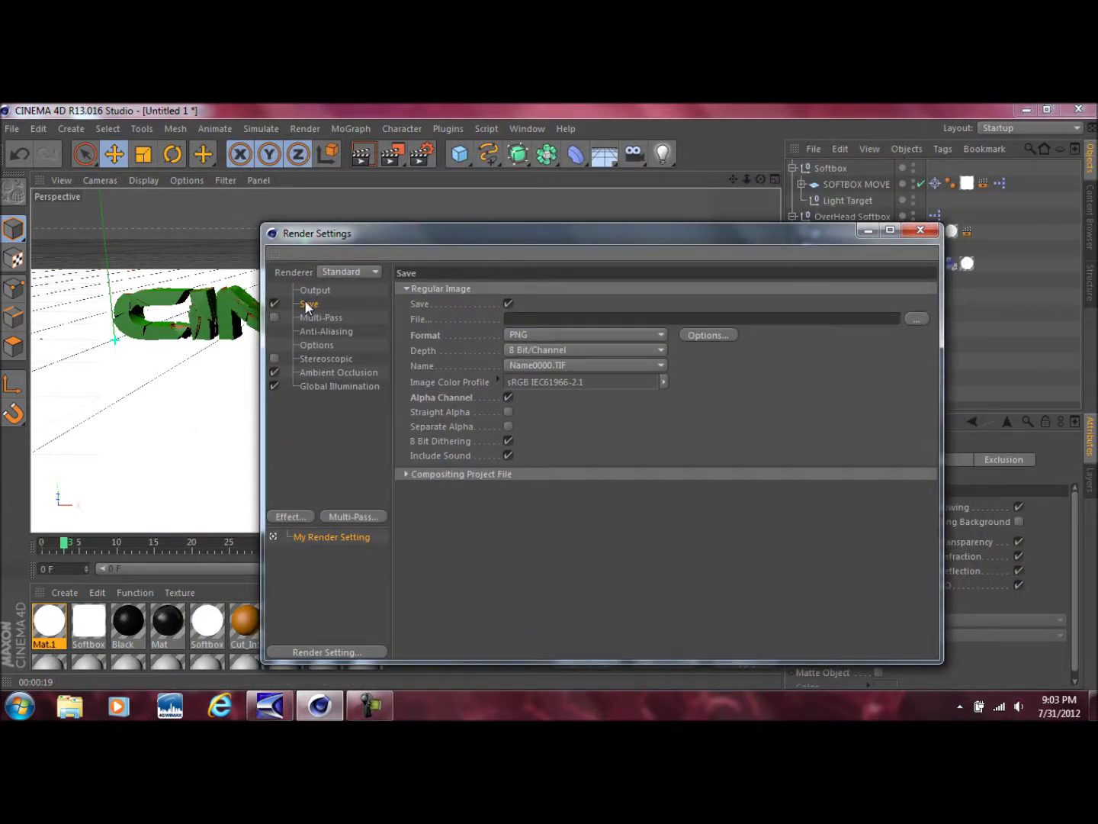
{"action": "left_click_drag", "start_coordinate": [353, 235], "coordinate": [309, 193]}
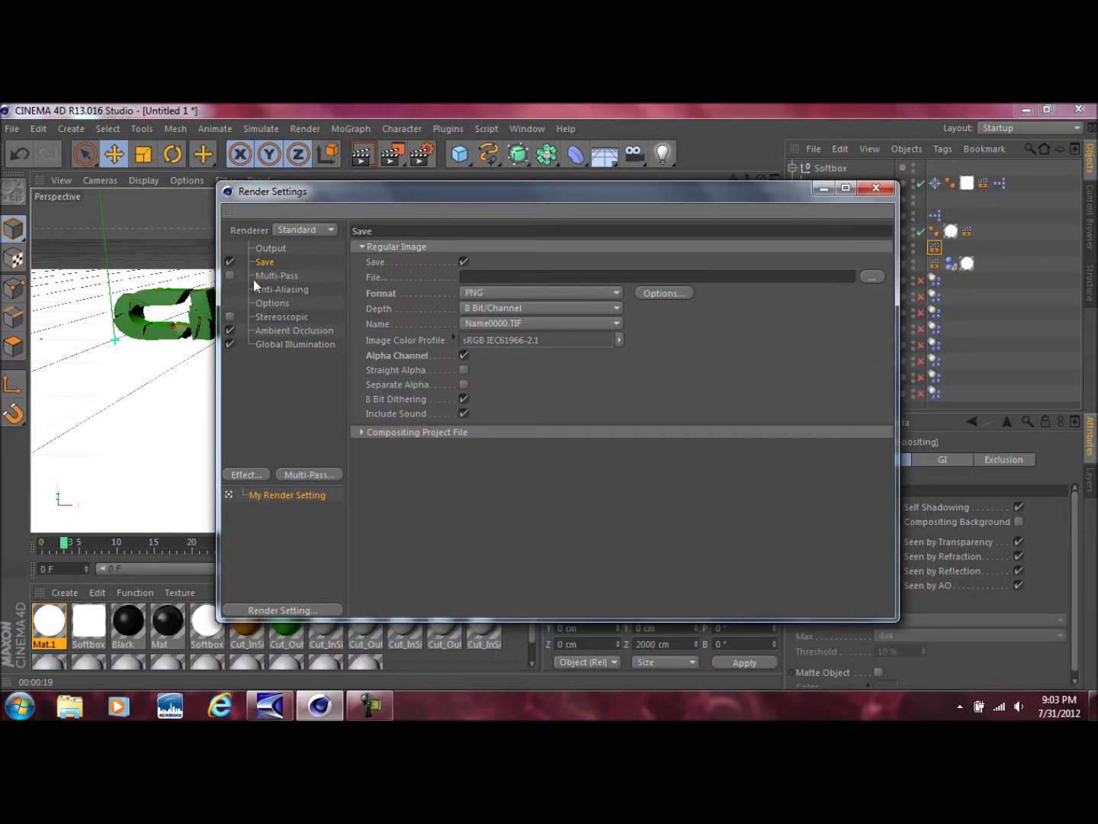
{"action": "left_click_drag", "start_coordinate": [401, 211], "coordinate": [318, 170]}
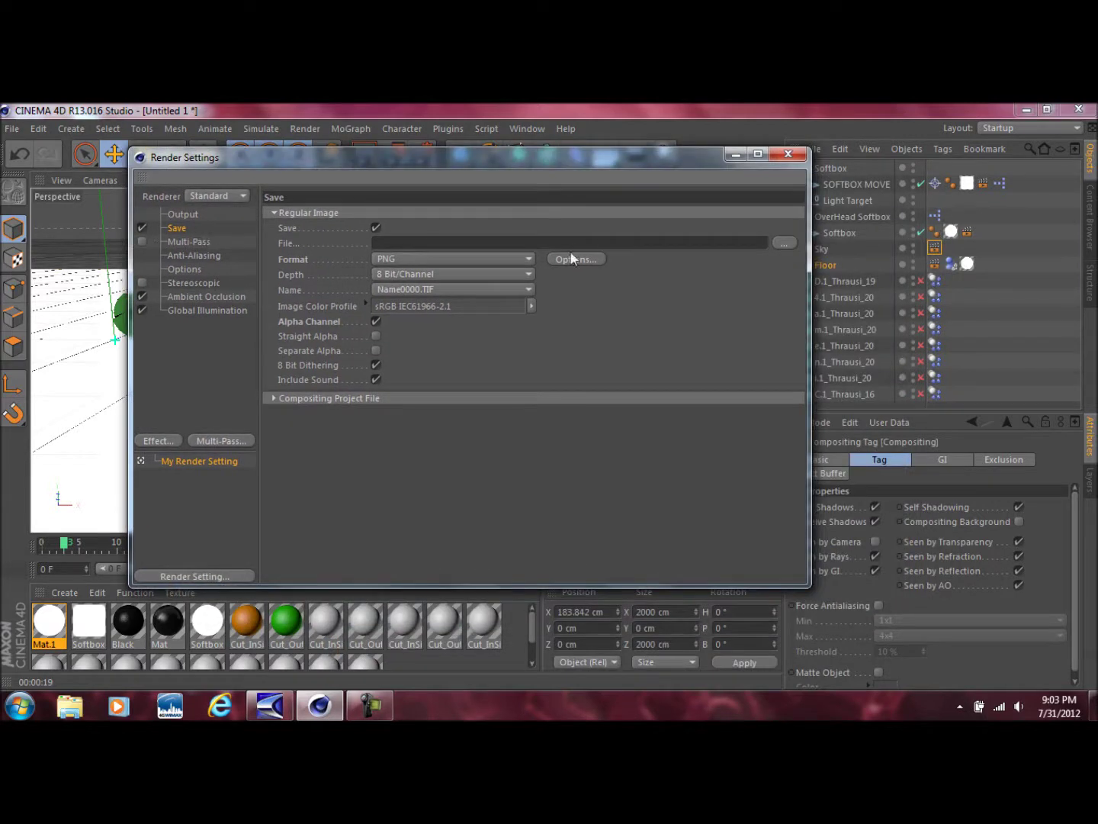
{"action": "left_click", "coordinate": [786, 243]}
{"action": "left_click", "coordinate": [200, 279]}
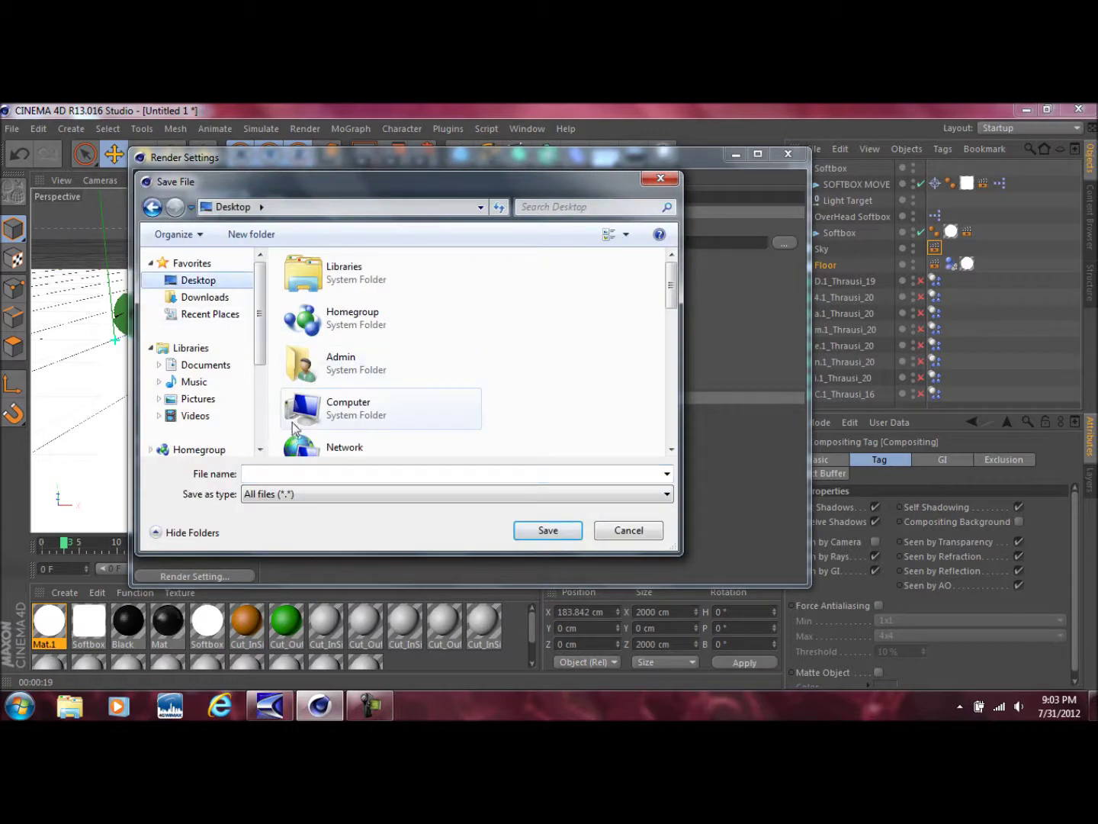
{"action": "left_click", "coordinate": [289, 472]}
{"action": "type", "text": "YT BG"}
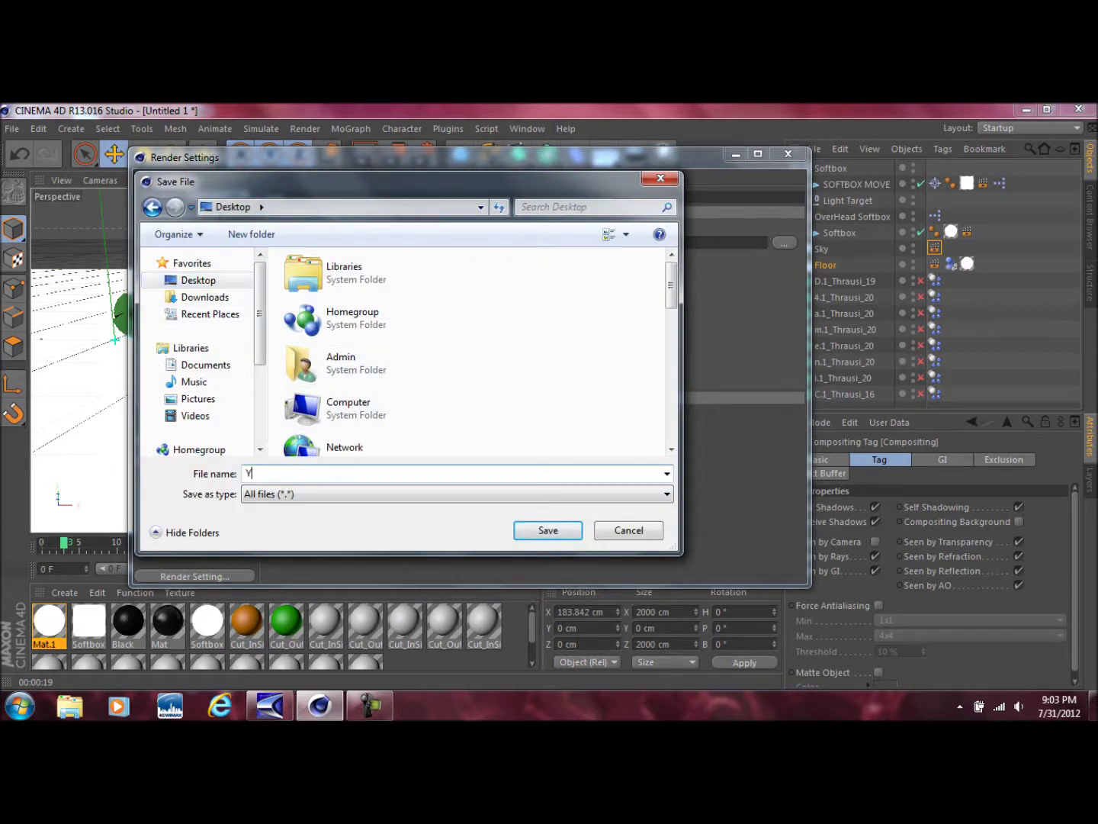
{"action": "left_click", "coordinate": [548, 529]}
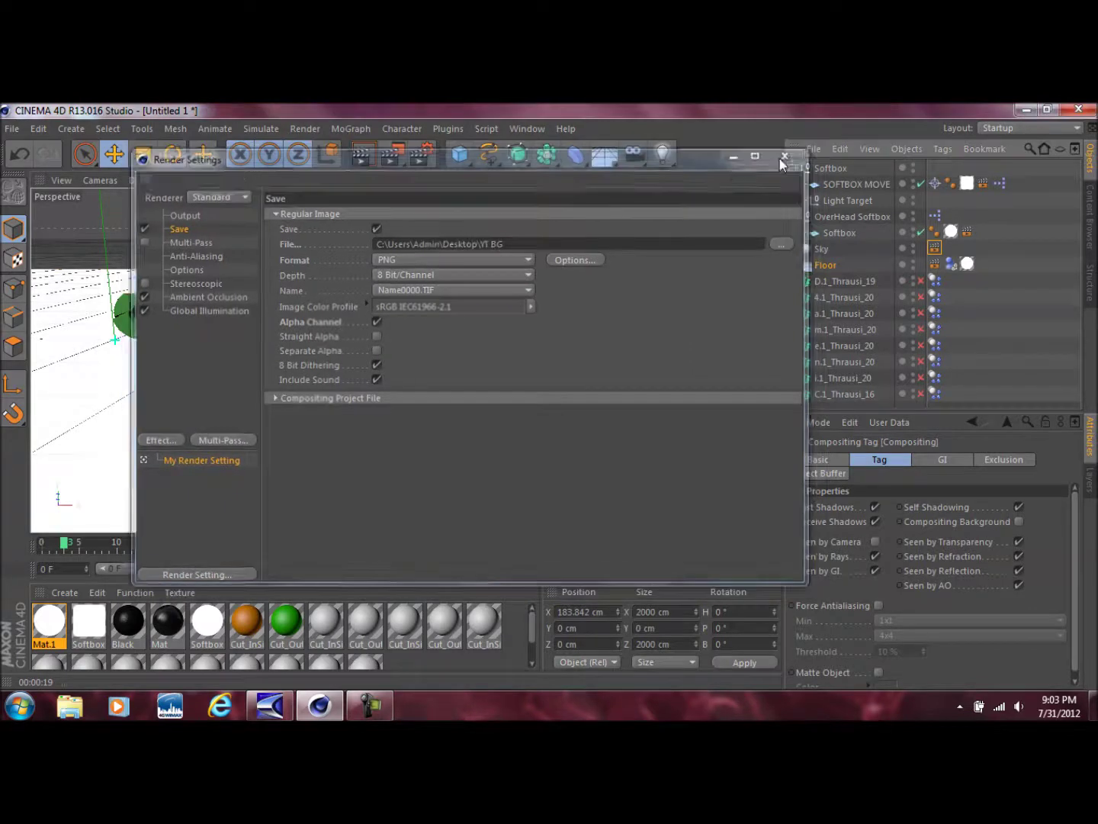
{"action": "left_click", "coordinate": [781, 154]}
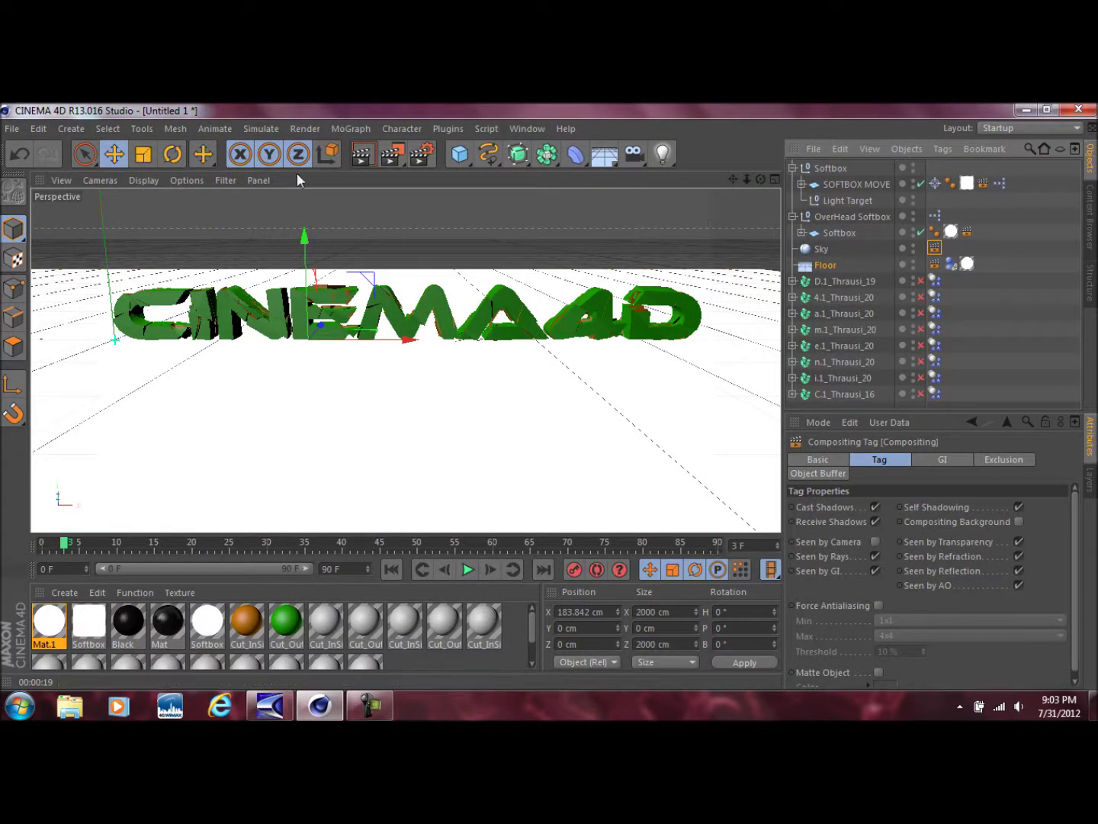
Step: Render the scene to the Picture Viewer, inspect the finished image up close and close the viewer
{"action": "left_click", "coordinate": [395, 150]}
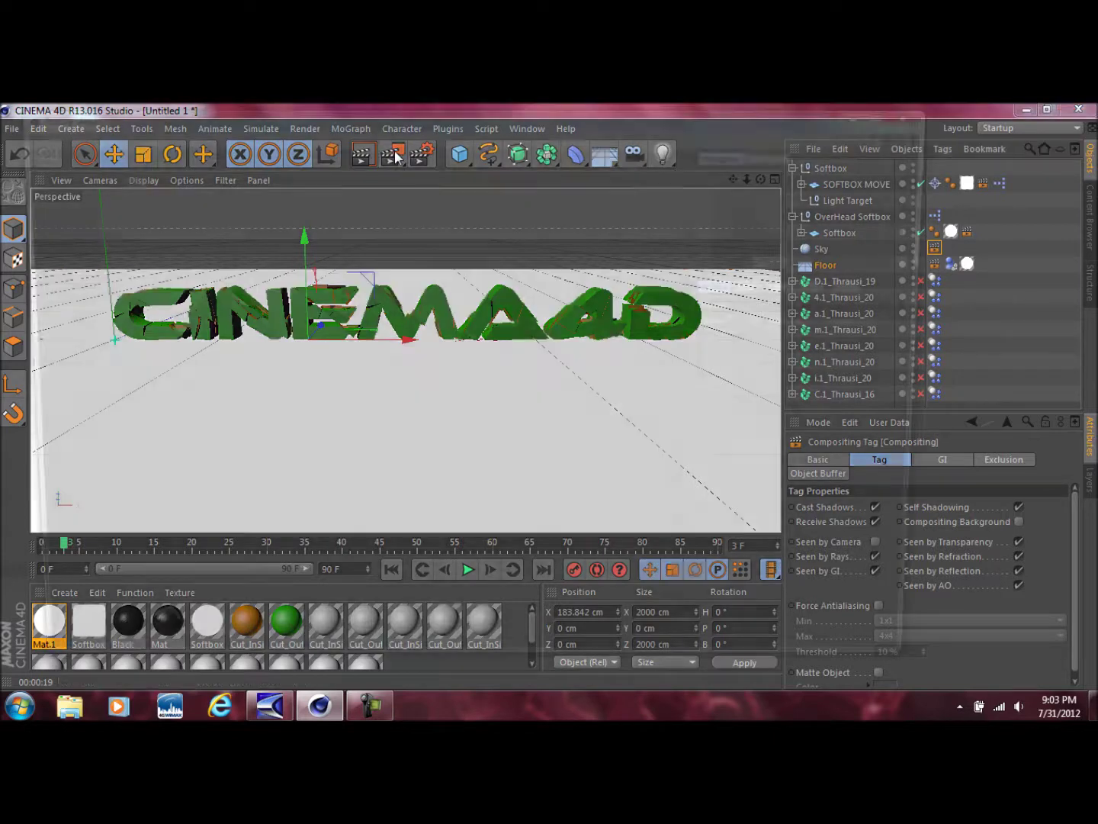
{"action": "scroll", "coordinate": [467, 247], "scroll_direction": "down", "scroll_amount": 2}
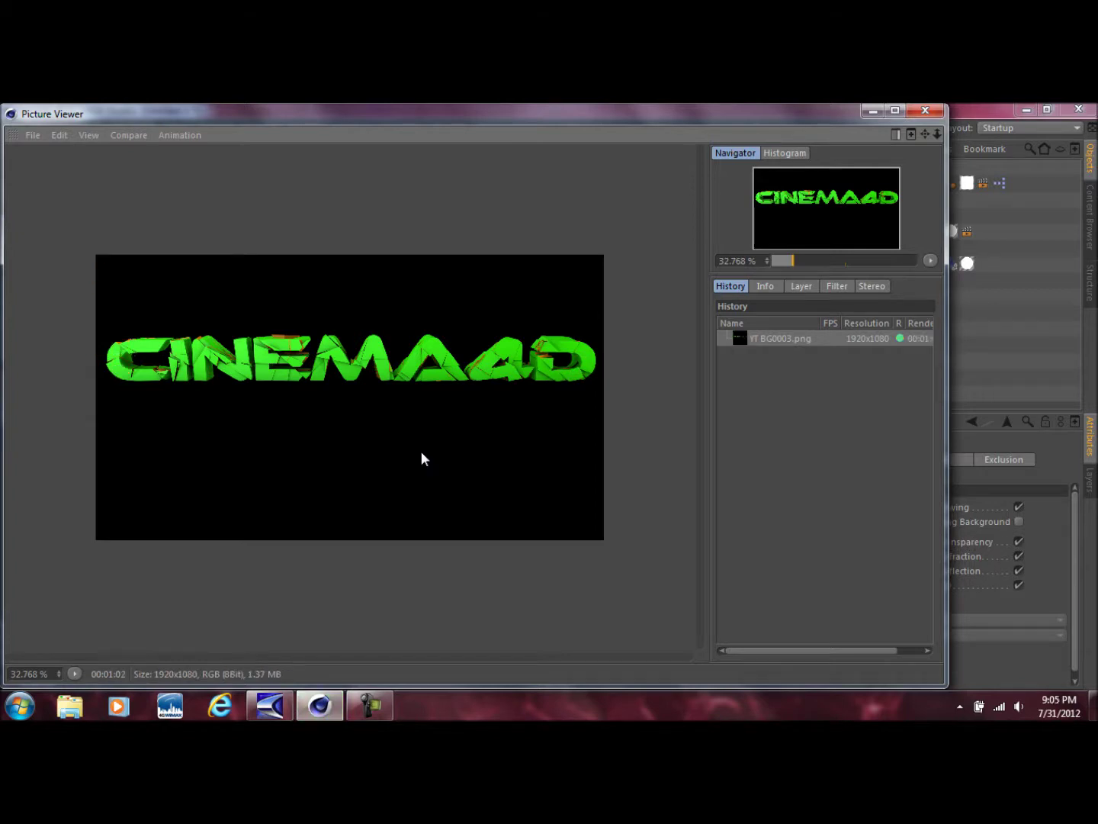
{"action": "scroll", "coordinate": [422, 457], "scroll_direction": "up", "scroll_amount": 2}
{"action": "scroll", "coordinate": [388, 404], "scroll_direction": "up", "scroll_amount": 1}
{"action": "scroll", "coordinate": [305, 290], "scroll_direction": "down", "scroll_amount": 1}
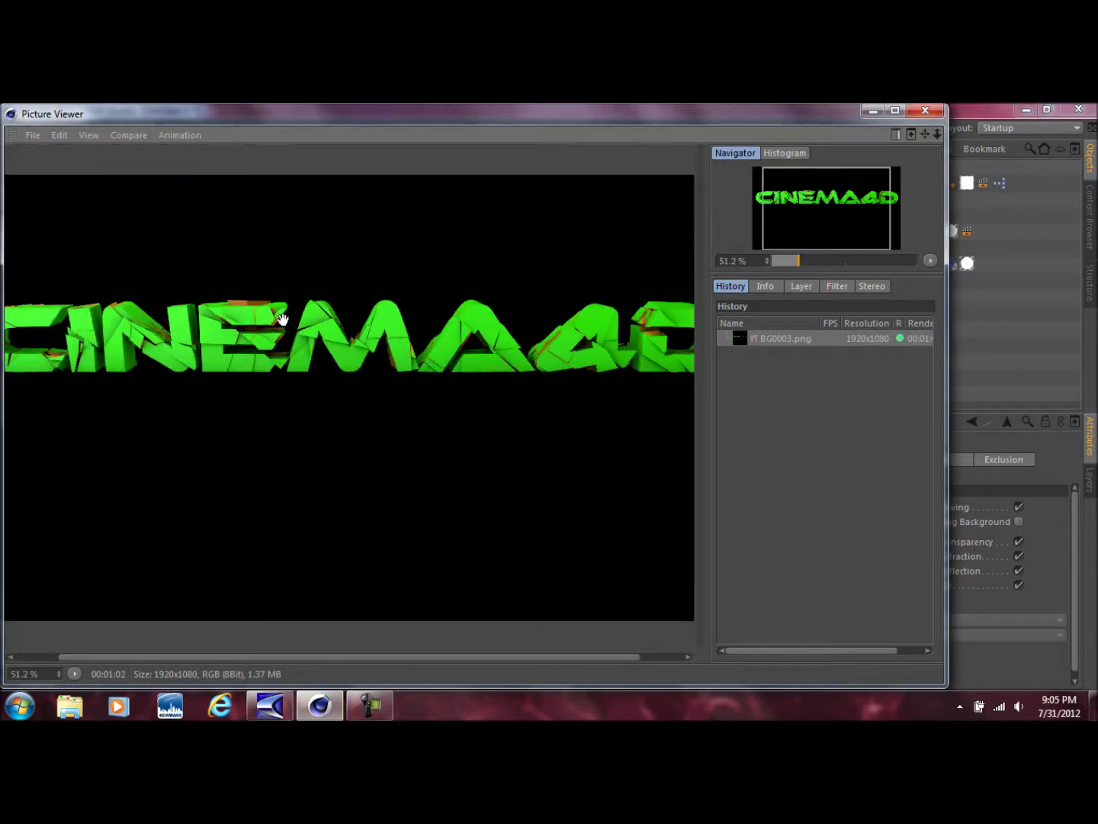
{"action": "left_click", "coordinate": [925, 110]}
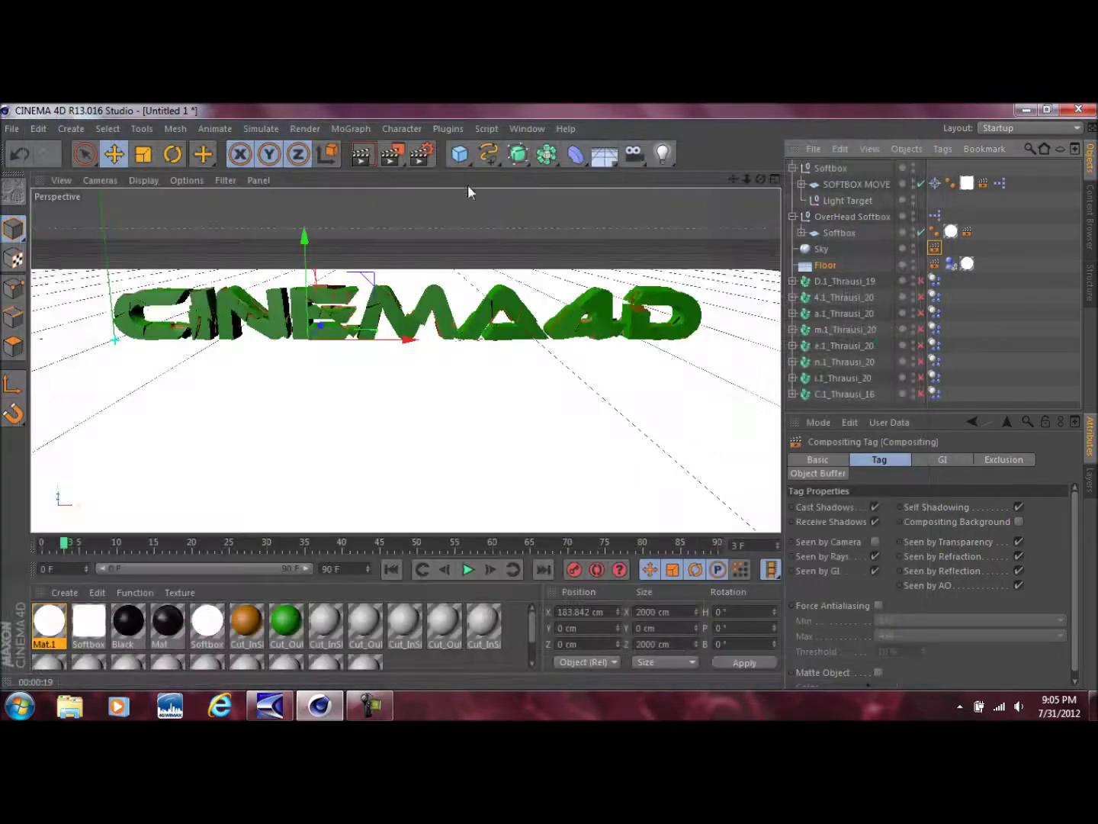
Step: View the rendered YT BG0003 image from the desktop and close it again
{"action": "left_click", "coordinate": [1026, 109]}
{"action": "left_click", "coordinate": [1026, 109]}
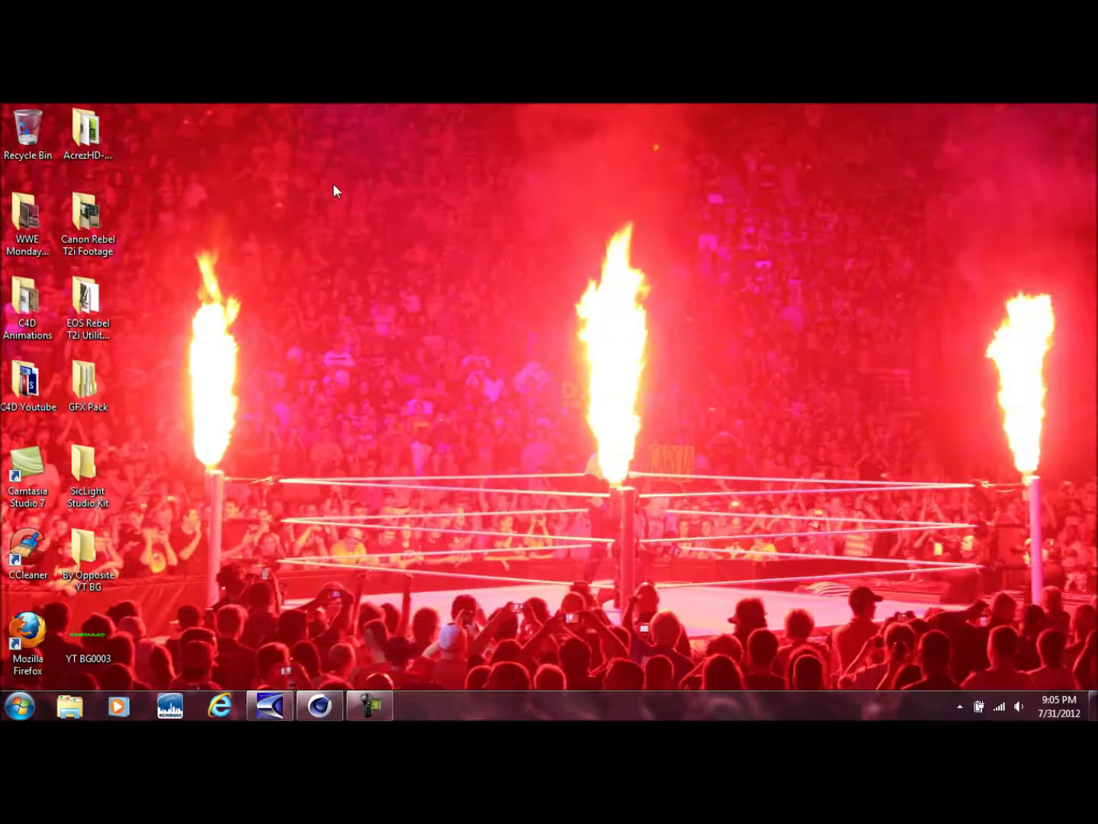
{"action": "double_click", "coordinate": [88, 641]}
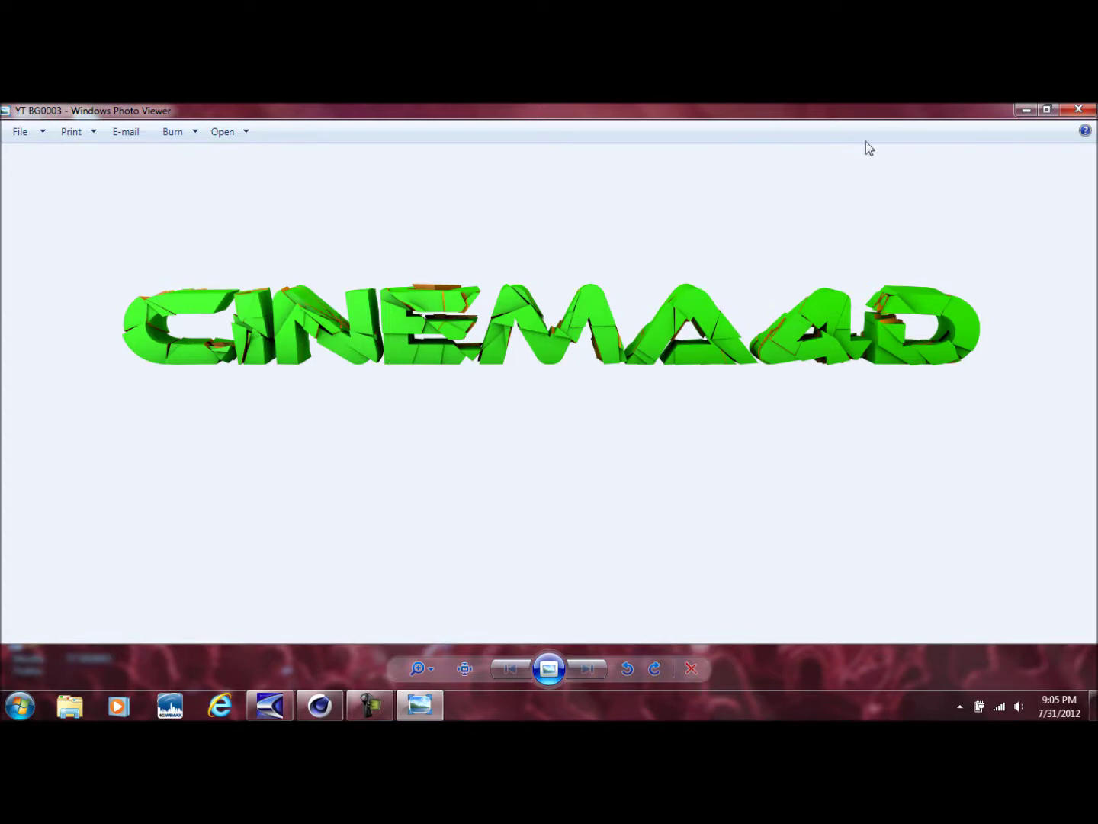
{"action": "left_click", "coordinate": [1081, 109]}
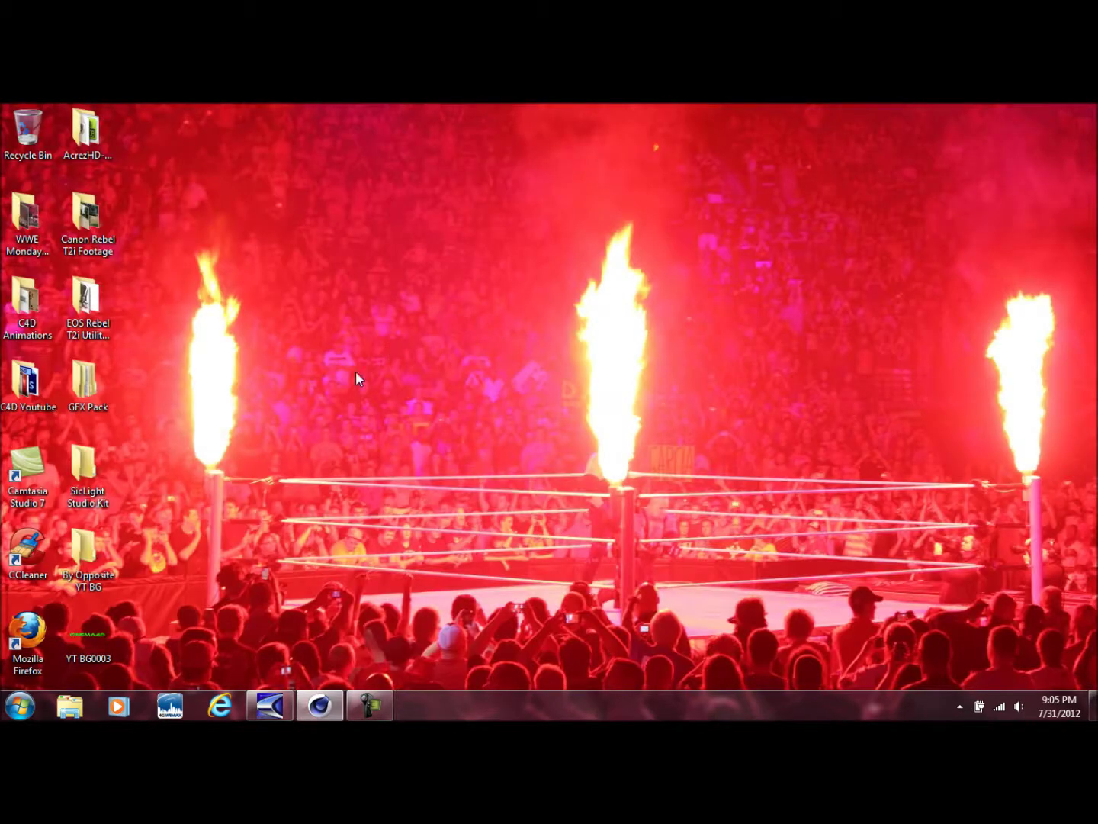
Step: Switch to Photoshop and open SicDesignz New YouTube Template 2012.psd from the C4D Youtube folder on the Desktop
{"action": "left_click", "coordinate": [18, 705]}
{"action": "left_click", "coordinate": [133, 396]}
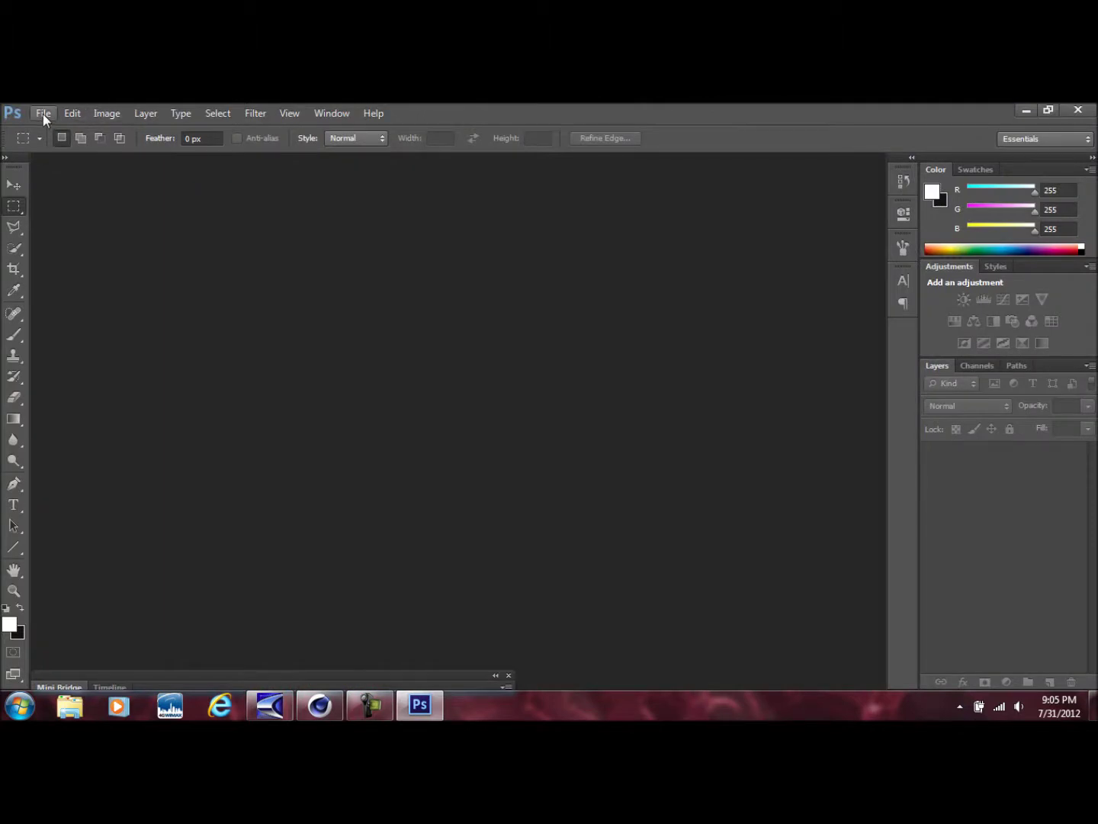
{"action": "left_click", "coordinate": [43, 114]}
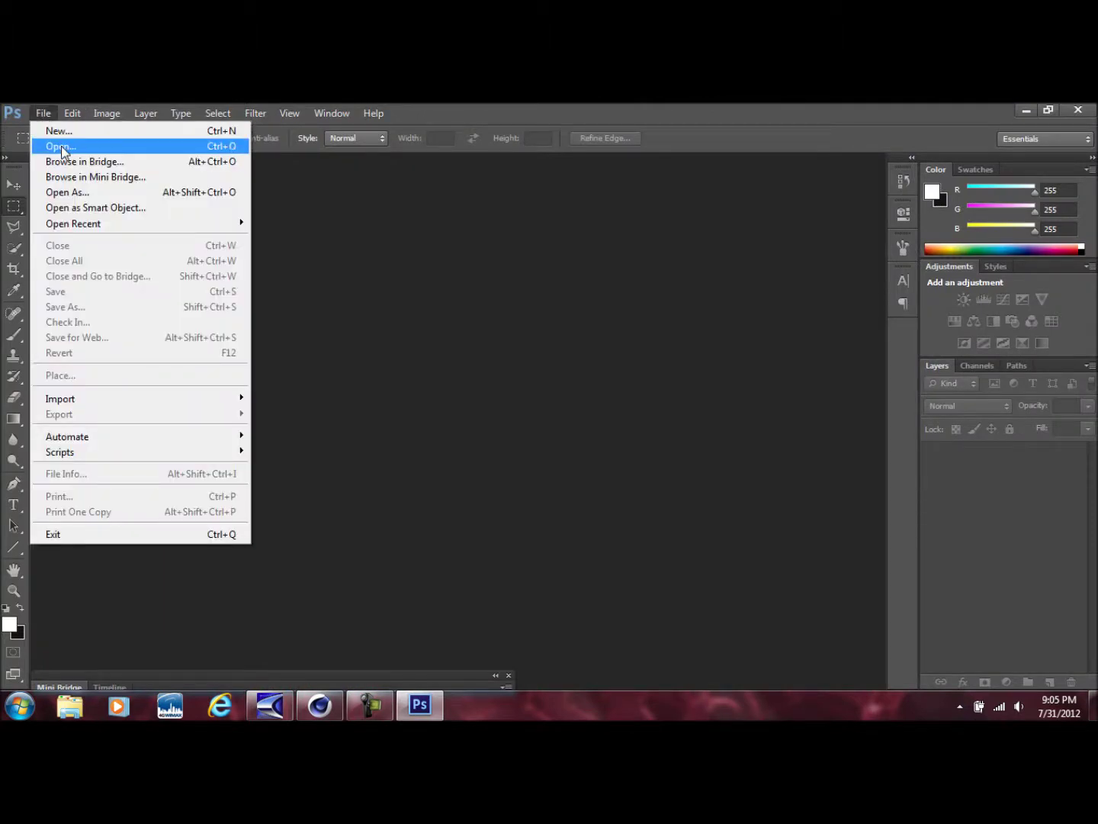
{"action": "left_click", "coordinate": [61, 145]}
{"action": "left_click_drag", "start_coordinate": [753, 328], "coordinate": [649, 466]}
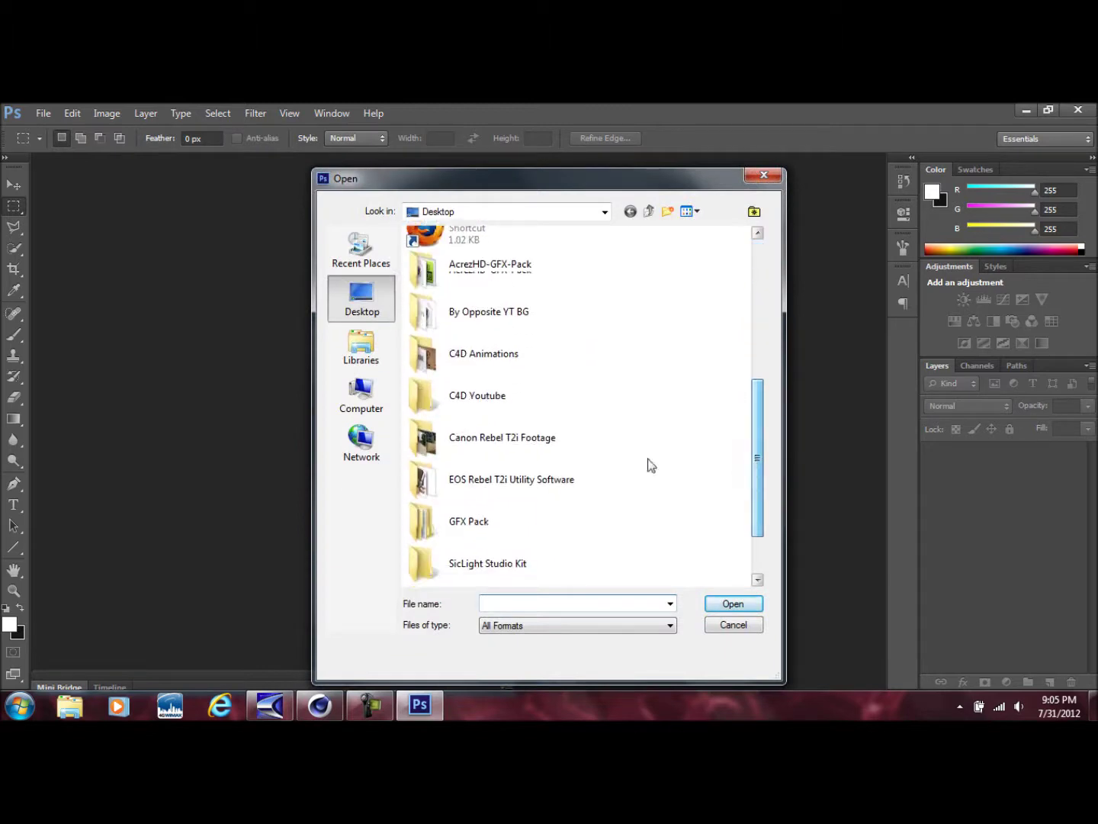
{"action": "double_click", "coordinate": [498, 393]}
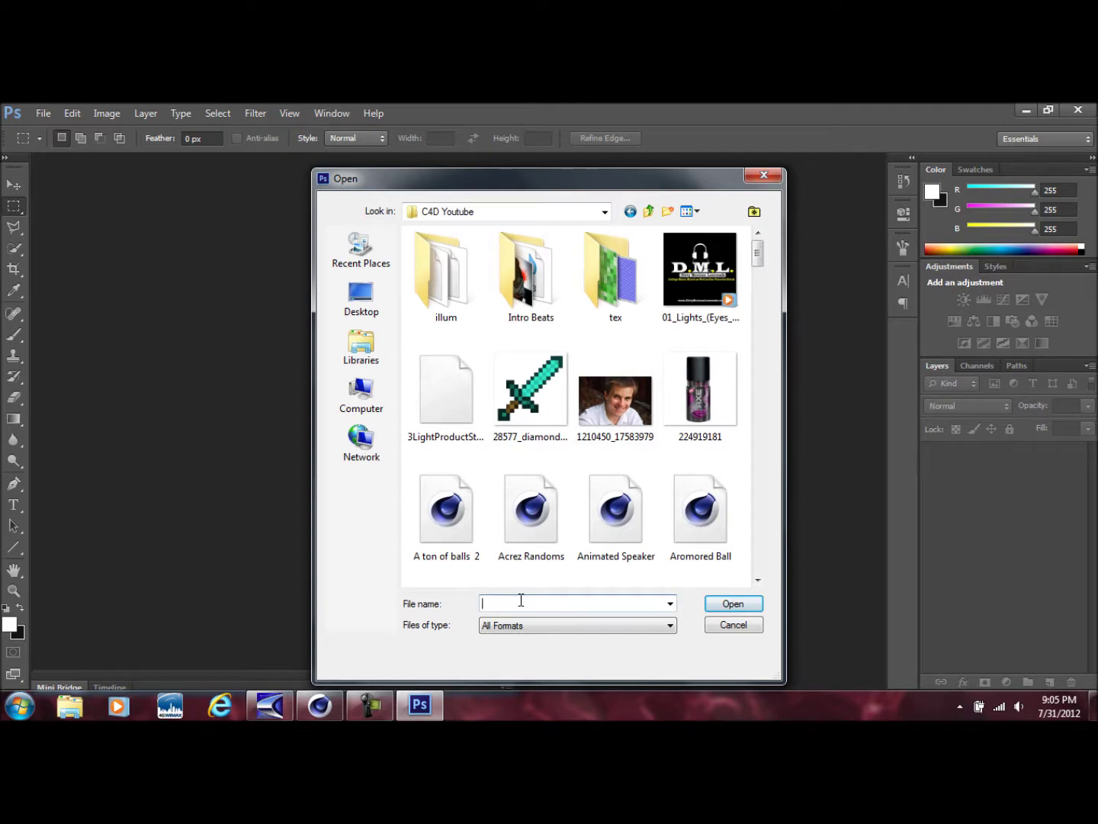
{"action": "type", "text": "MD"}
{"action": "key", "text": "BackSpace"}
{"action": "key", "text": "BackSpace"}
{"action": "type", "text": "d"}
{"action": "key", "text": "BackSpace"}
{"action": "type", "text": "S"}
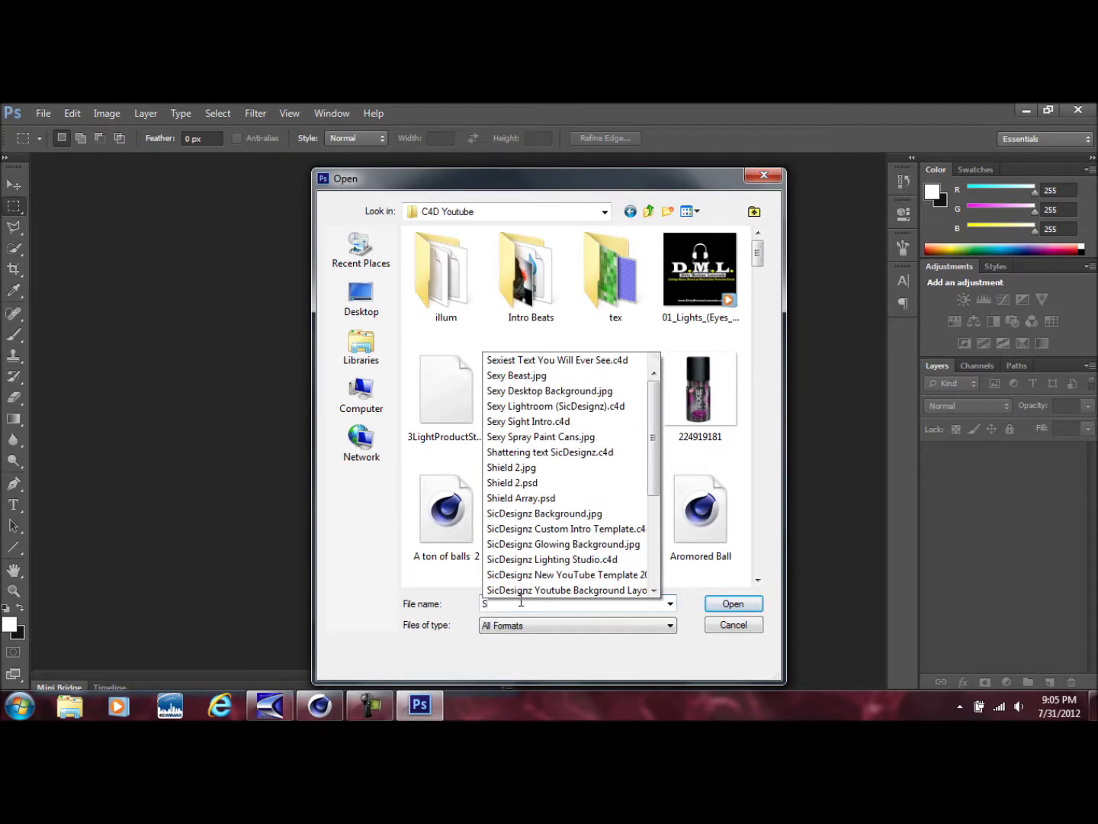
{"action": "type", "text": "i"}
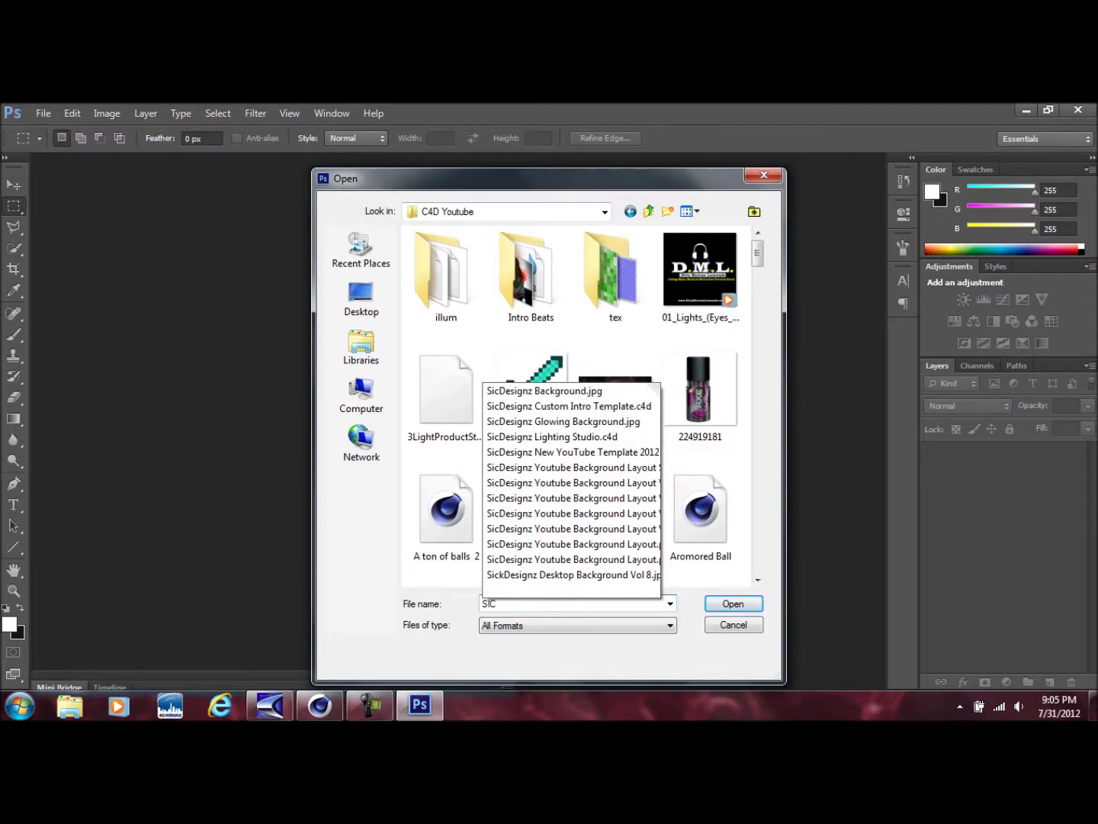
{"action": "left_click", "coordinate": [567, 452]}
{"action": "left_click", "coordinate": [731, 604]}
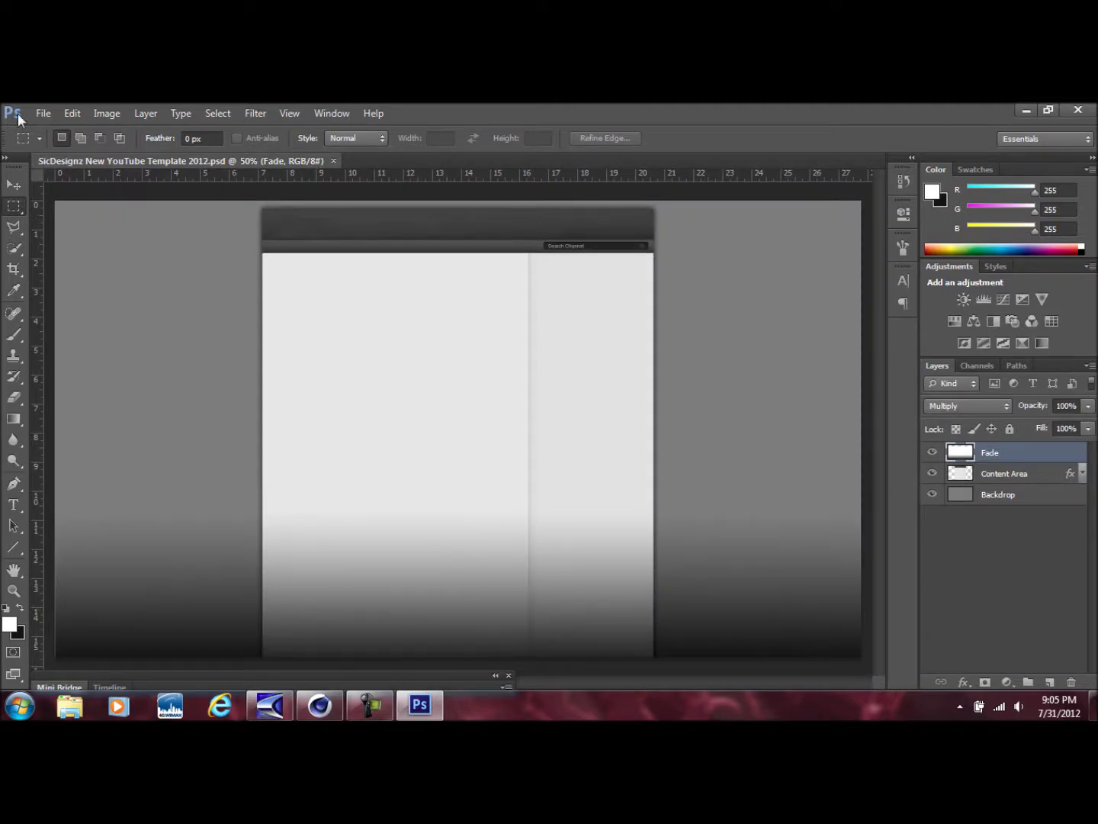
Step: Open the rendered image YT BG0003 from the Desktop as a second document
{"action": "left_click", "coordinate": [42, 114]}
{"action": "left_click", "coordinate": [61, 145]}
{"action": "left_click", "coordinate": [360, 294]}
{"action": "left_click_drag", "start_coordinate": [752, 342], "coordinate": [765, 500]}
{"action": "left_click", "coordinate": [526, 559]}
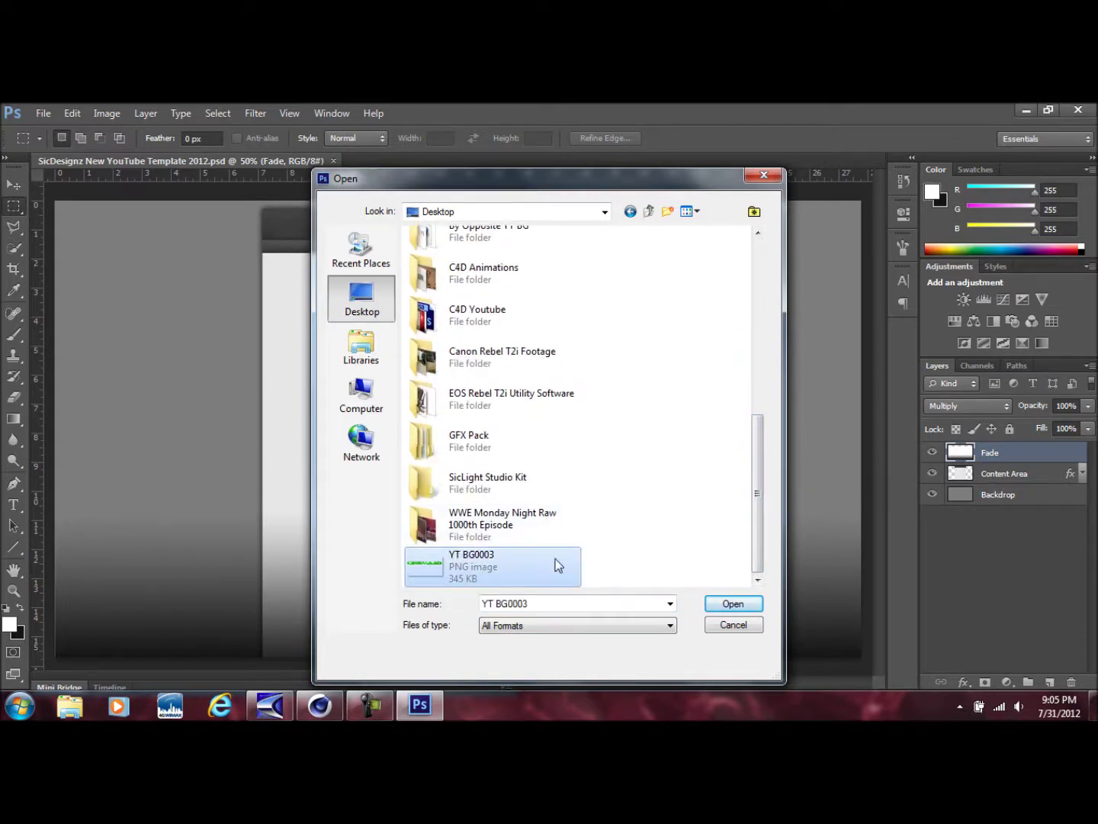
{"action": "left_click", "coordinate": [731, 603]}
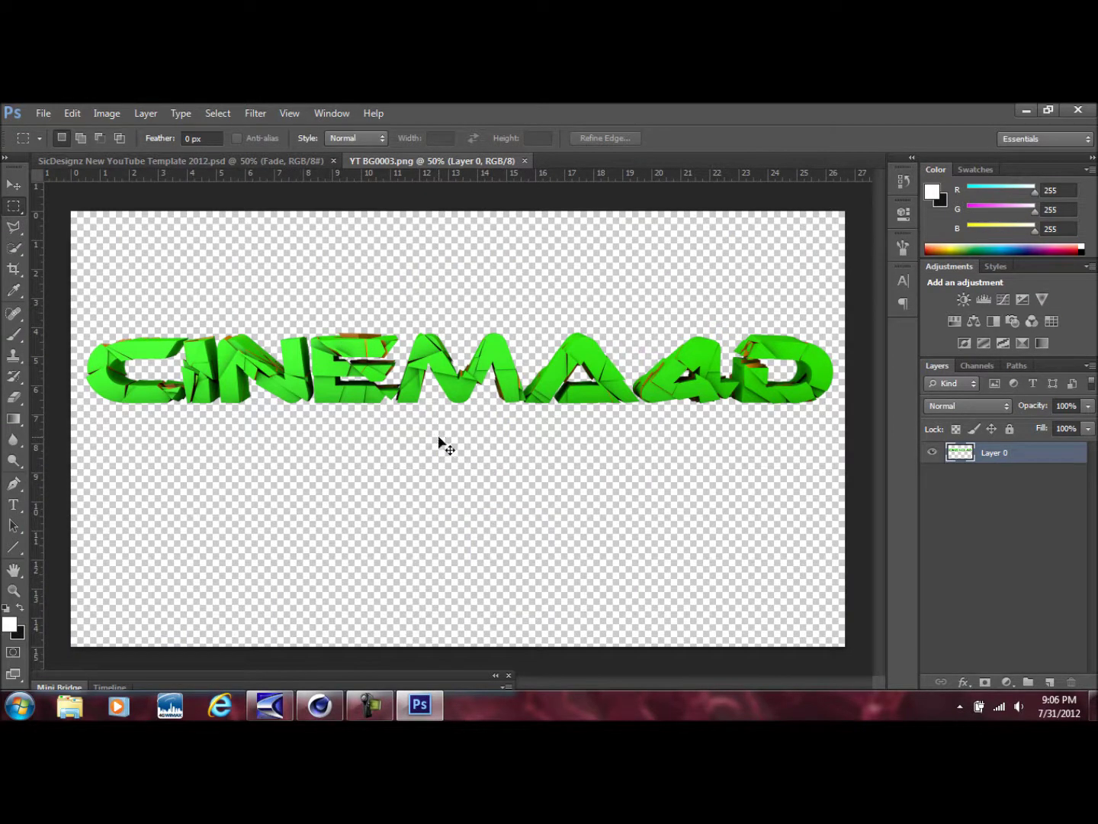
Step: Copy the whole YT BG0003 image and paste it into the YouTube template as a new layer
{"action": "key", "text": "ctrl+a"}
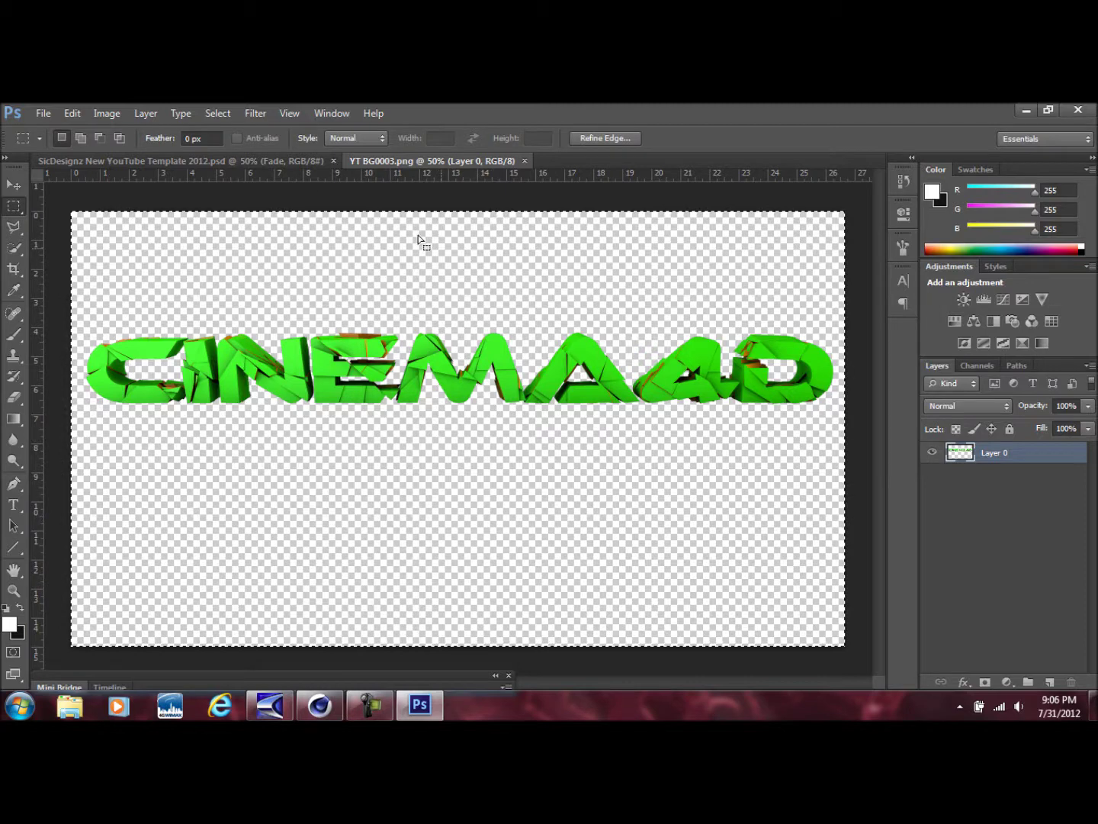
{"action": "left_click", "coordinate": [217, 161]}
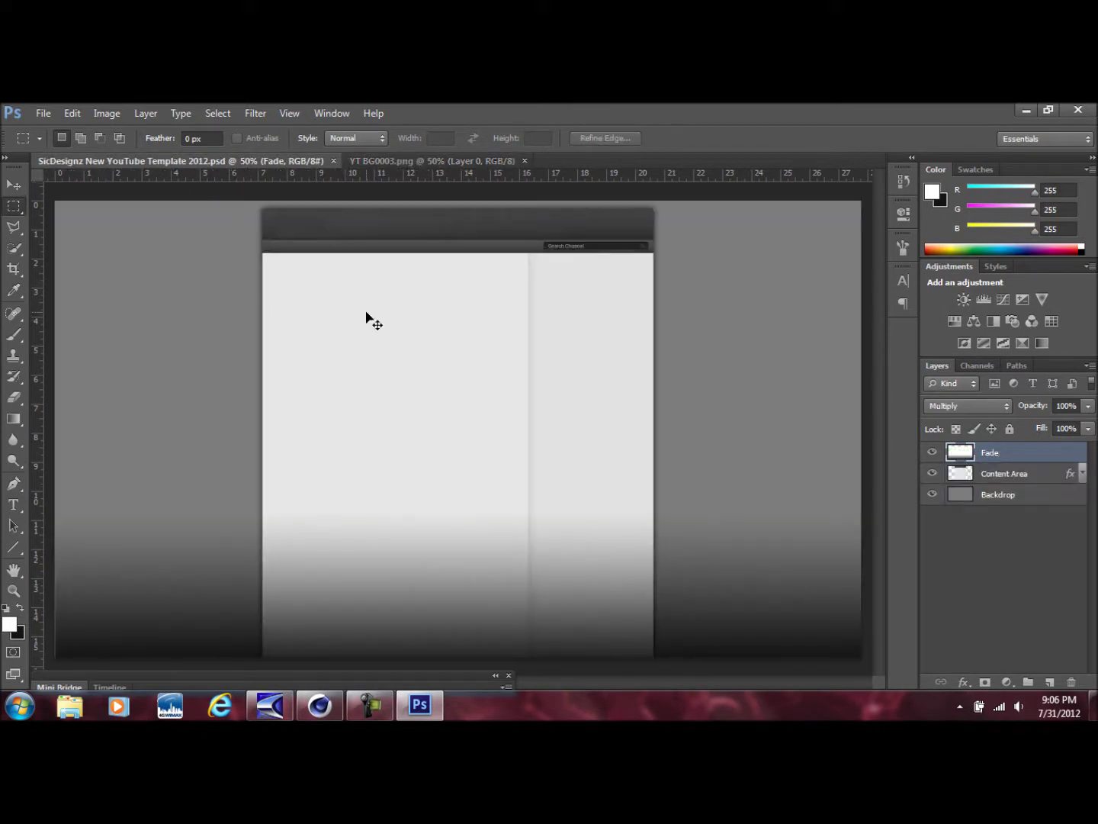
{"action": "key", "text": "ctrl+v"}
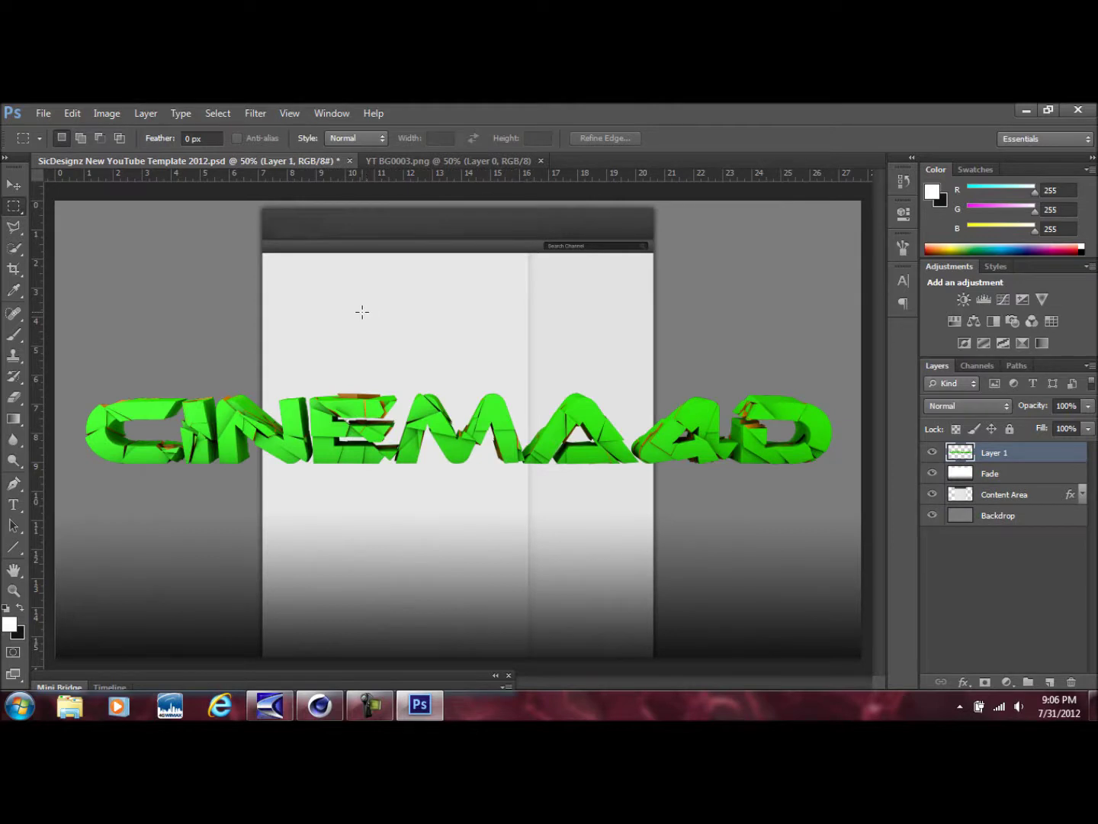
Step: Rotate the pasted Cinema4D text layer to -90°, scale it to about 48%, and place it just outside the content area's left edge
{"action": "key", "text": "ctrl+t"}
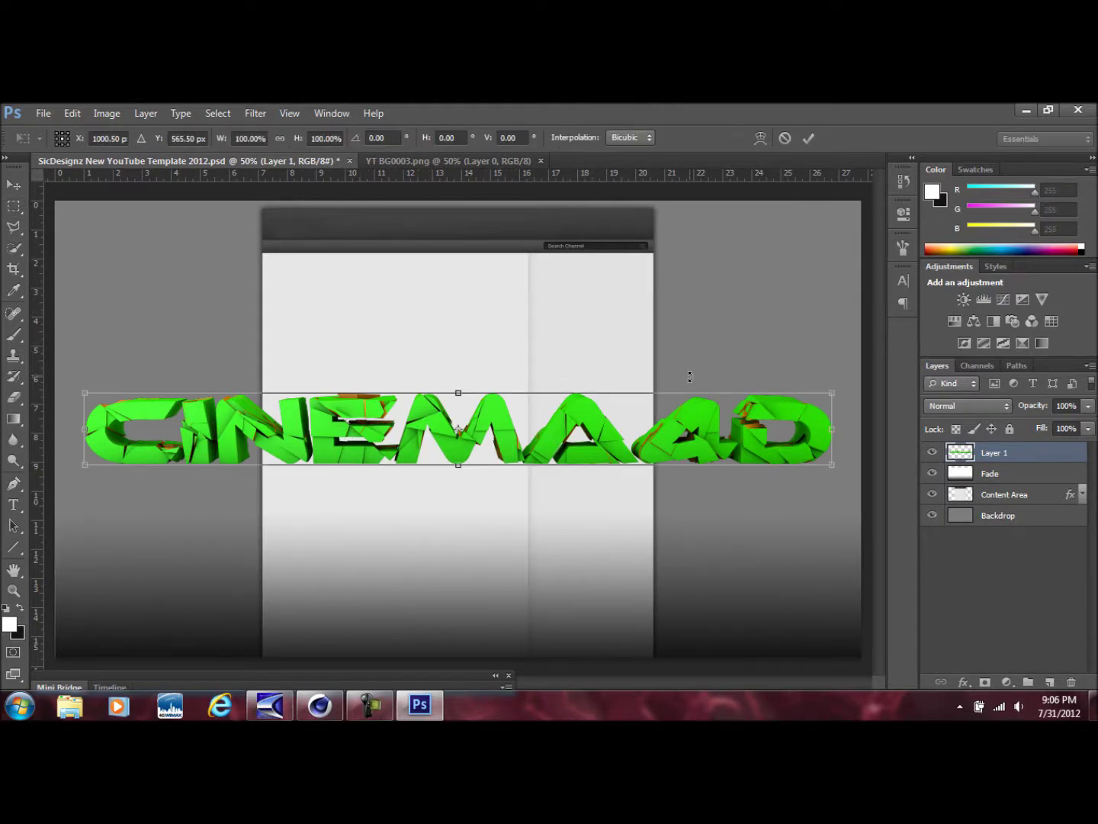
{"action": "left_click_drag", "start_coordinate": [721, 374], "coordinate": [276, 283]}
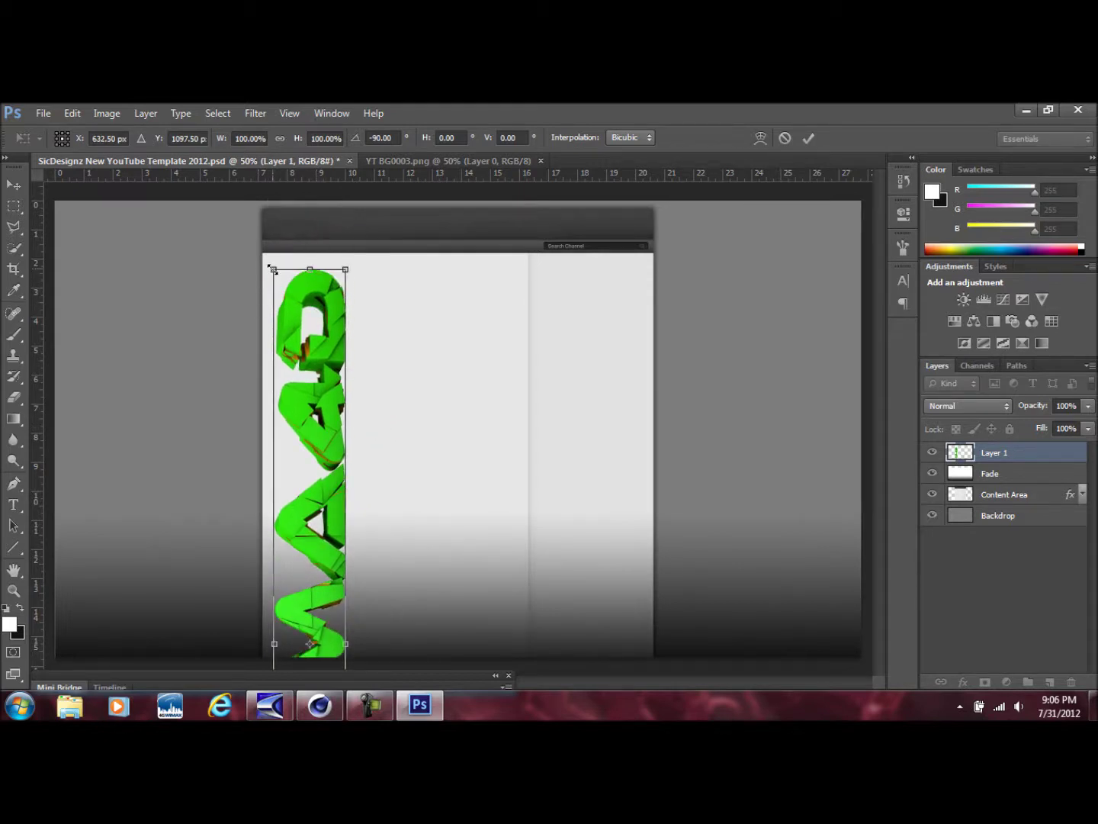
{"action": "left_click_drag", "start_coordinate": [277, 273], "coordinate": [472, 524]}
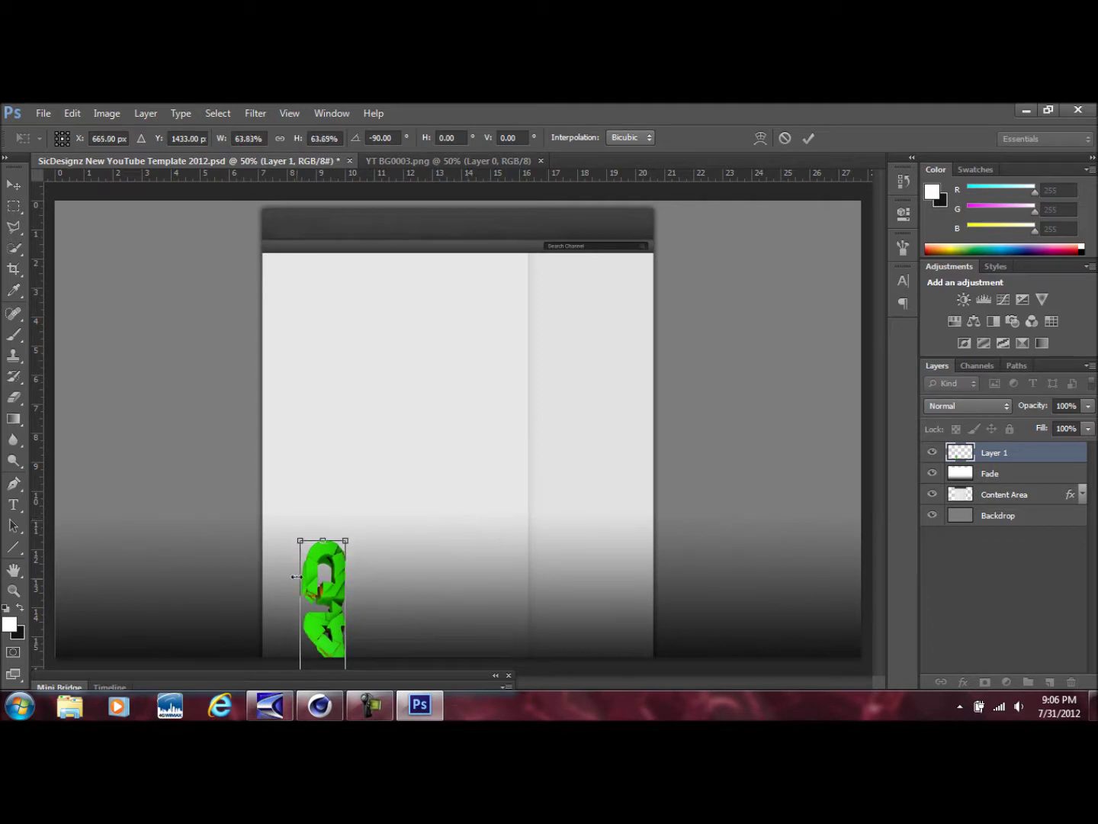
{"action": "left_click_drag", "start_coordinate": [319, 578], "coordinate": [220, 327]}
{"action": "left_click_drag", "start_coordinate": [232, 402], "coordinate": [234, 338]}
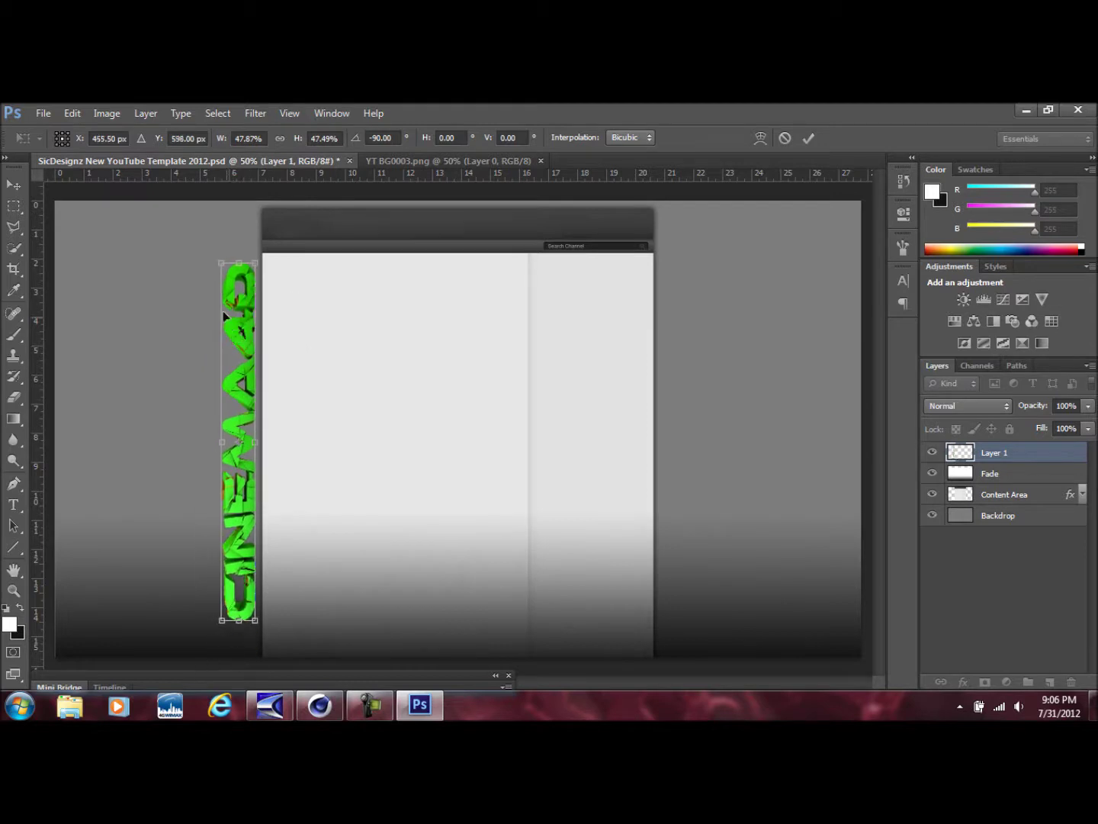
Step: Enlarge the vertical Cinema4D text to about 55%, fit it alongside the content area's left edge, and apply the transform
{"action": "left_click_drag", "start_coordinate": [219, 264], "coordinate": [218, 224]}
{"action": "mouse_move", "coordinate": [239, 298]}
{"action": "left_mouse_down"}
{"action": "mouse_move", "coordinate": [233, 337]}
{"action": "mouse_move", "coordinate": [237, 298]}
{"action": "mouse_move", "coordinate": [238, 309]}
{"action": "left_mouse_up"}
{"action": "left_click_drag", "start_coordinate": [215, 245], "coordinate": [202, 228]}
{"action": "left_click_drag", "start_coordinate": [236, 271], "coordinate": [237, 272]}
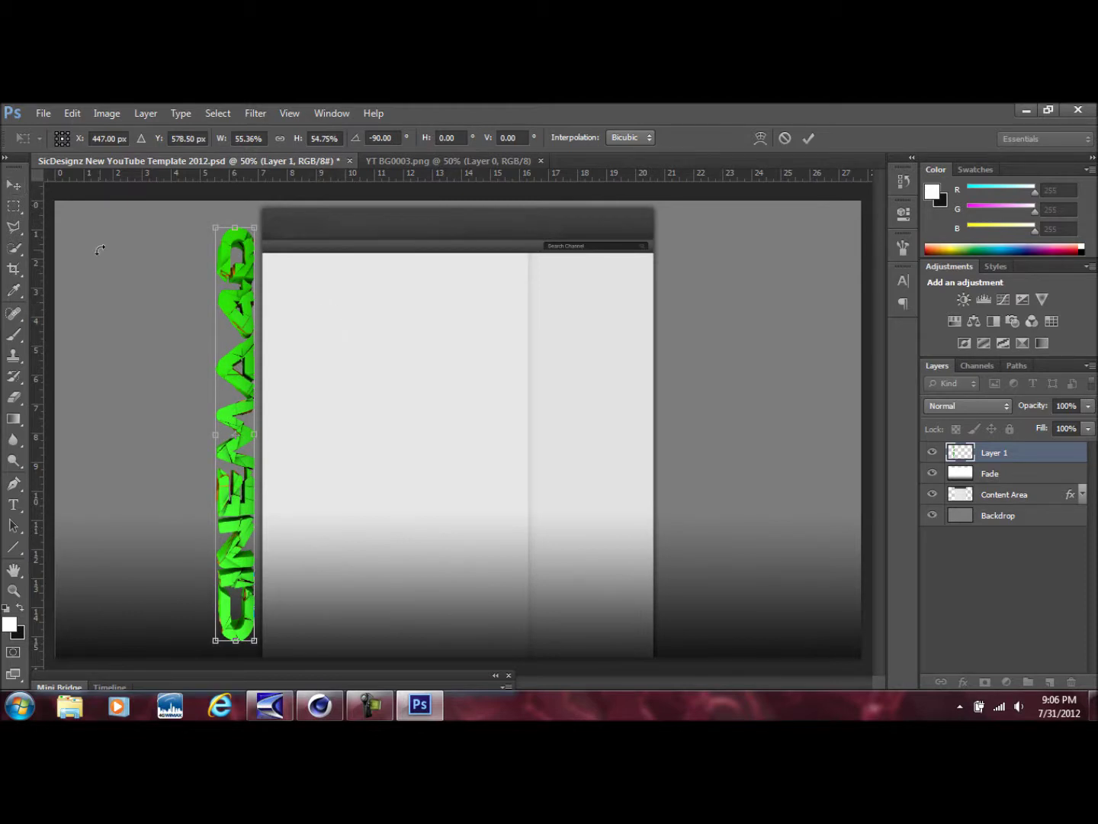
{"action": "key", "text": "Return"}
{"action": "key", "text": "m"}
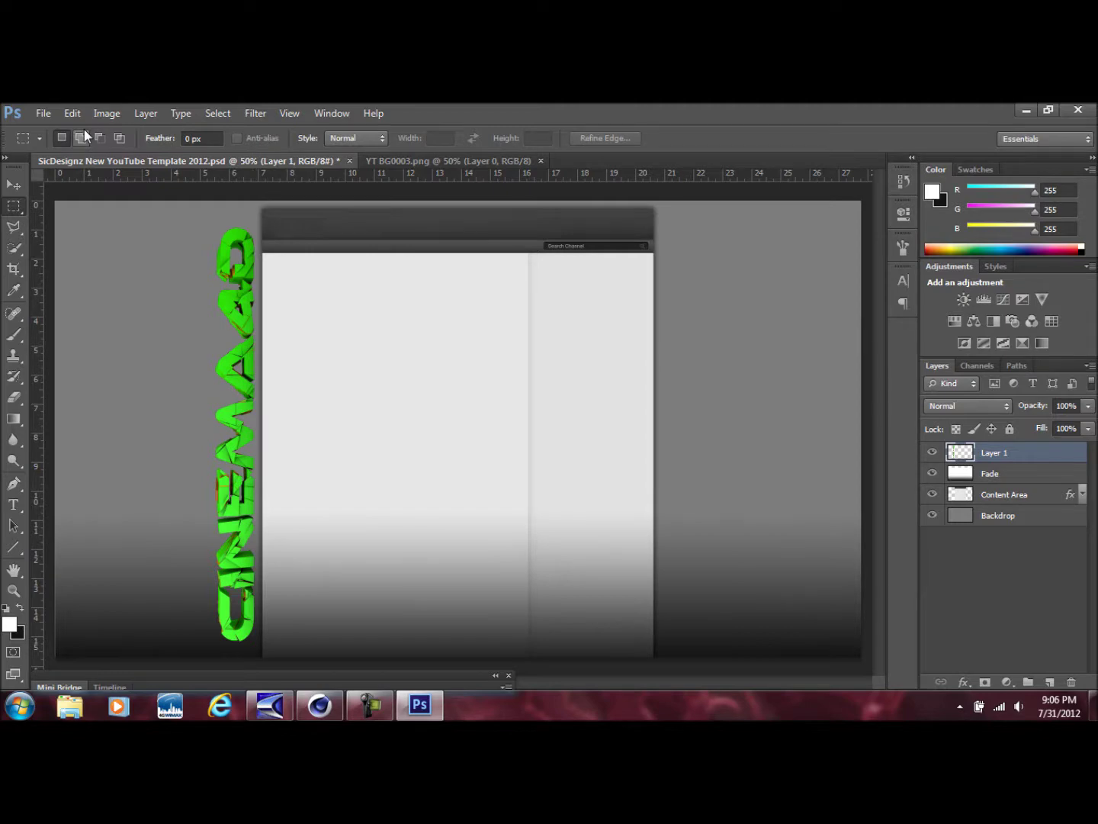
Step: Open the flare image Blurry Blue By CodeDraco from GFX Pack > 8,000 GFX Pack =D > Optical Flares on the Desktop
{"action": "left_click", "coordinate": [44, 113]}
{"action": "left_click", "coordinate": [84, 146]}
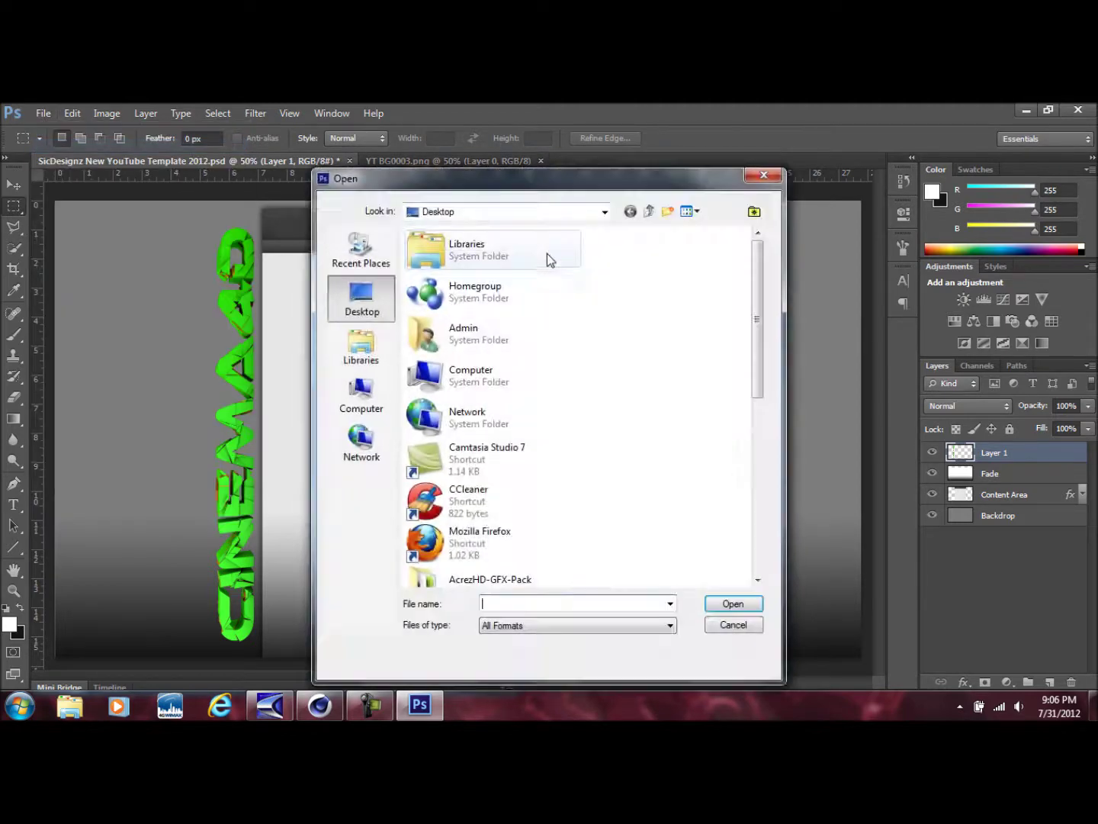
{"action": "left_click_drag", "start_coordinate": [747, 294], "coordinate": [748, 477]}
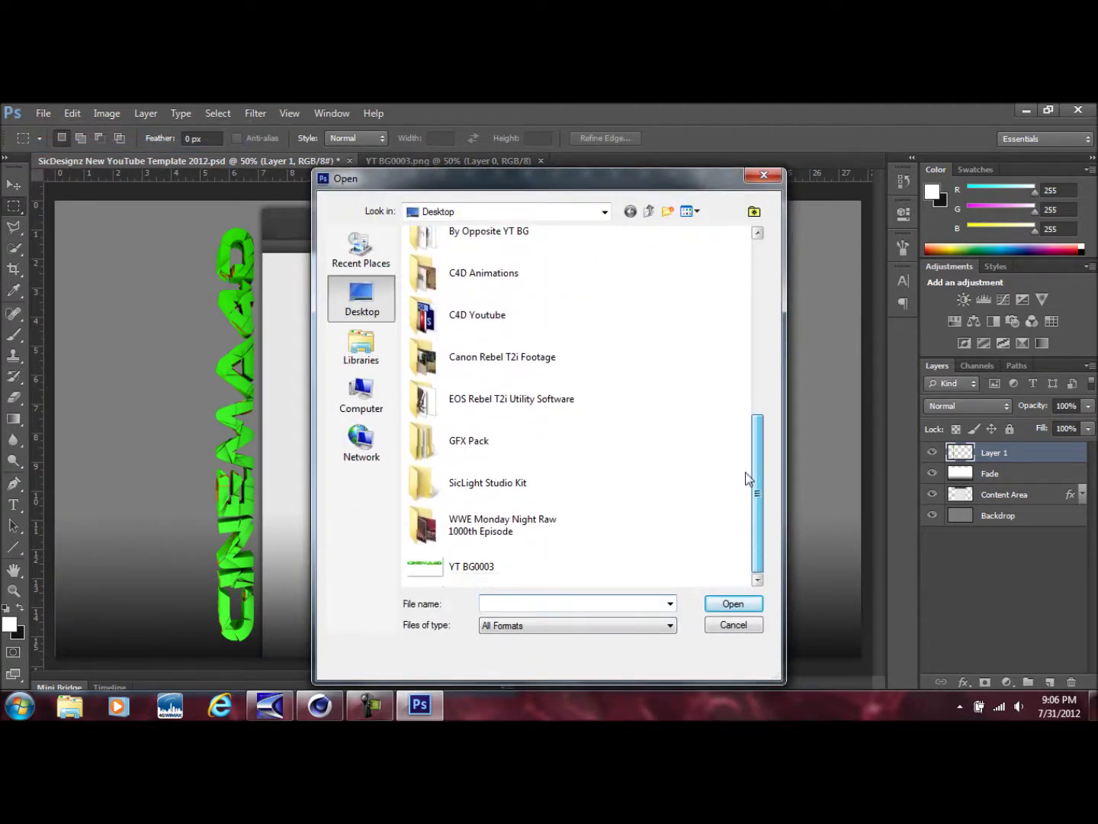
{"action": "double_click", "coordinate": [499, 449]}
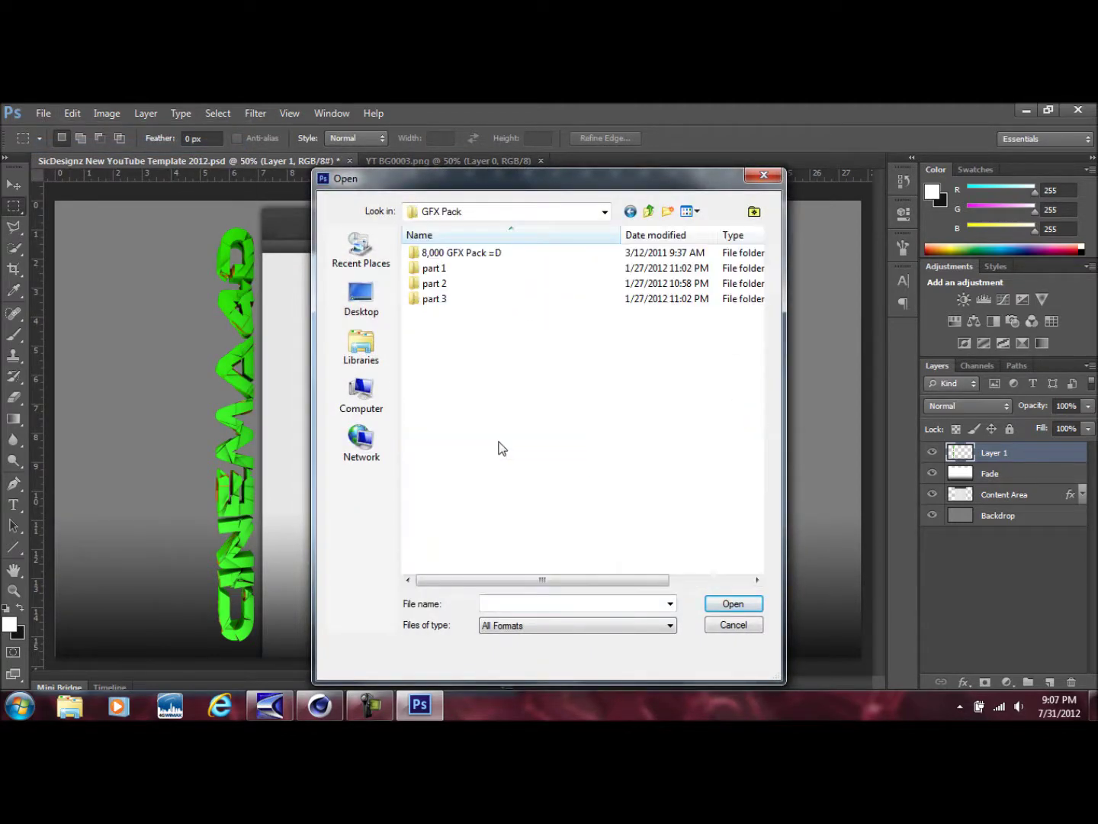
{"action": "double_click", "coordinate": [475, 255]}
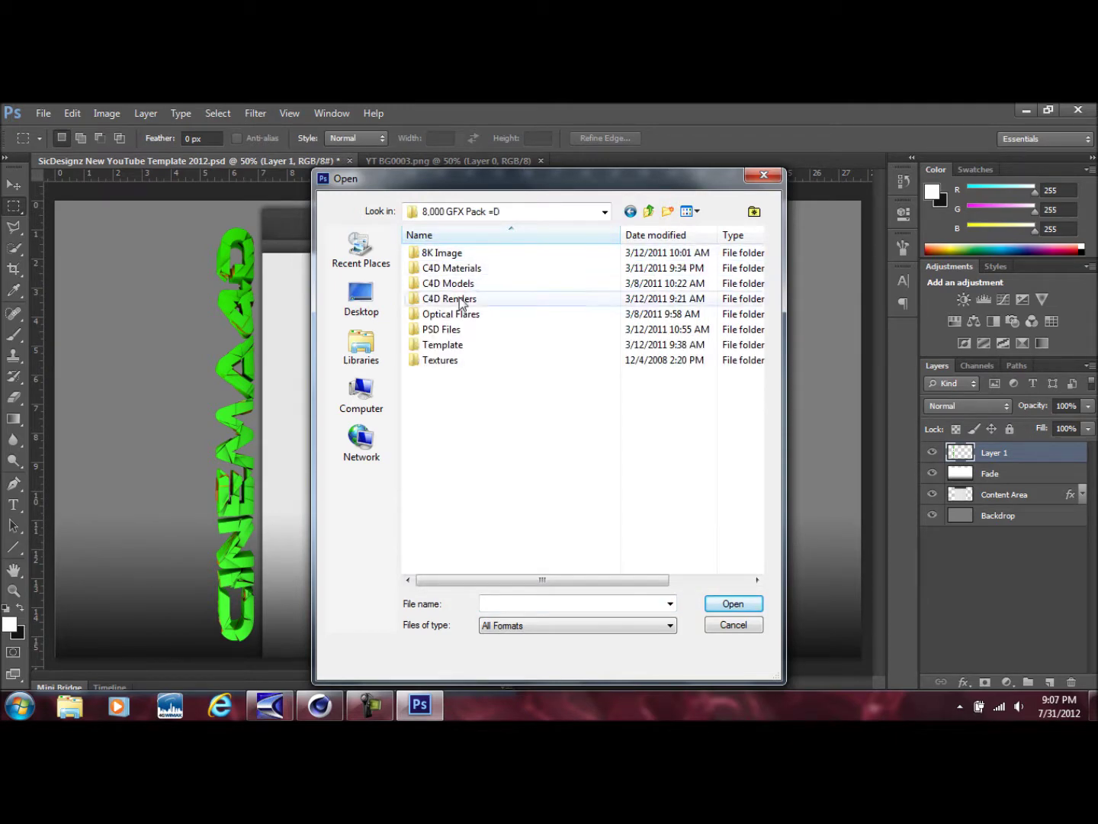
{"action": "double_click", "coordinate": [490, 313]}
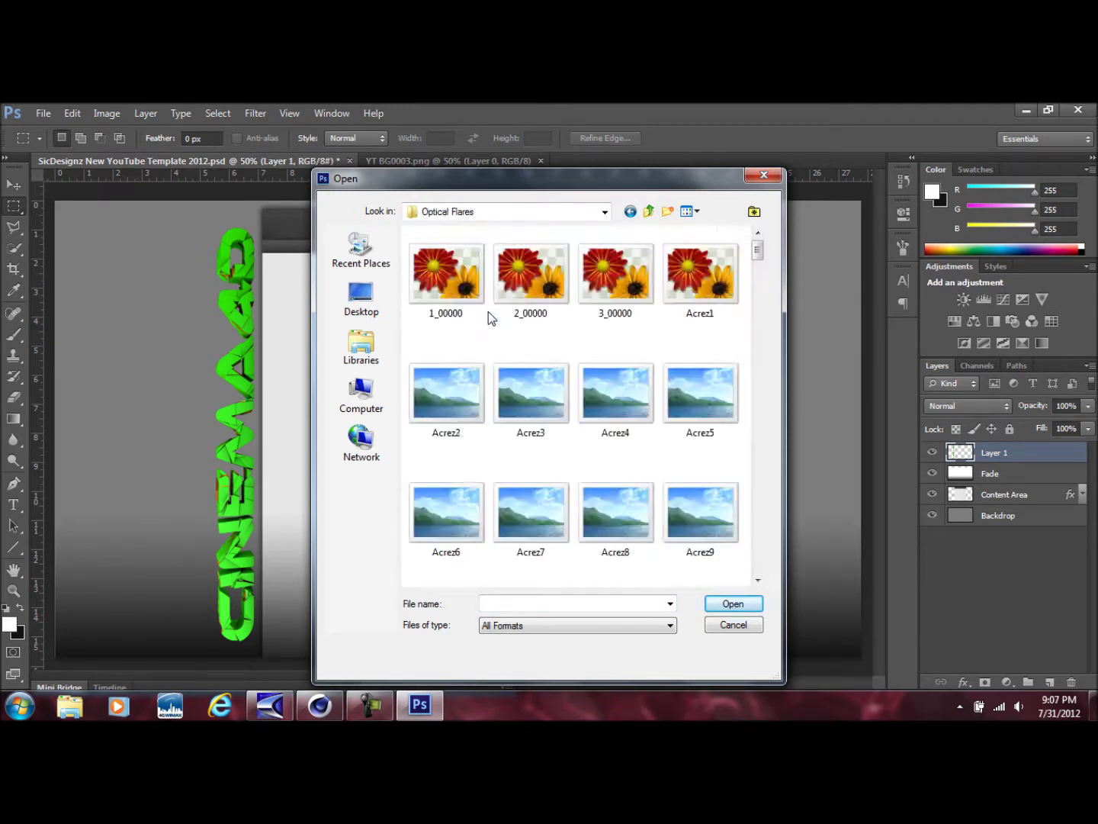
{"action": "left_click_drag", "start_coordinate": [756, 260], "coordinate": [757, 289]}
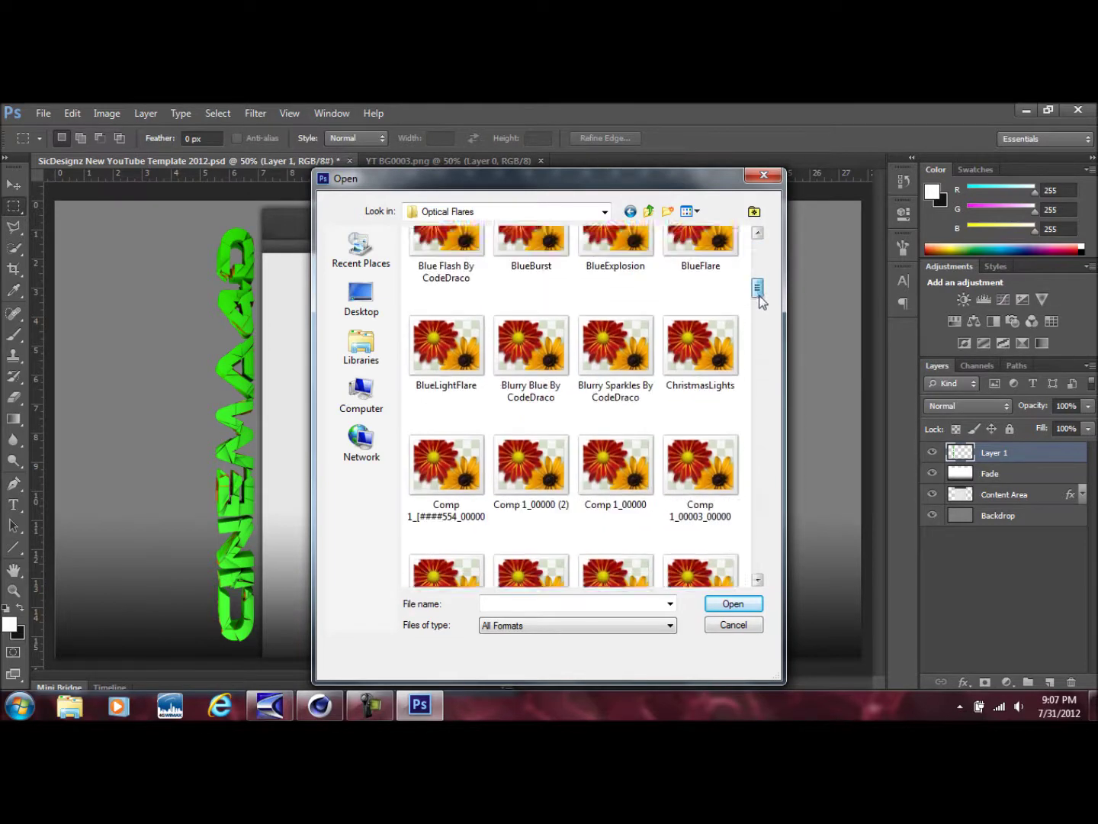
{"action": "left_click", "coordinate": [538, 363]}
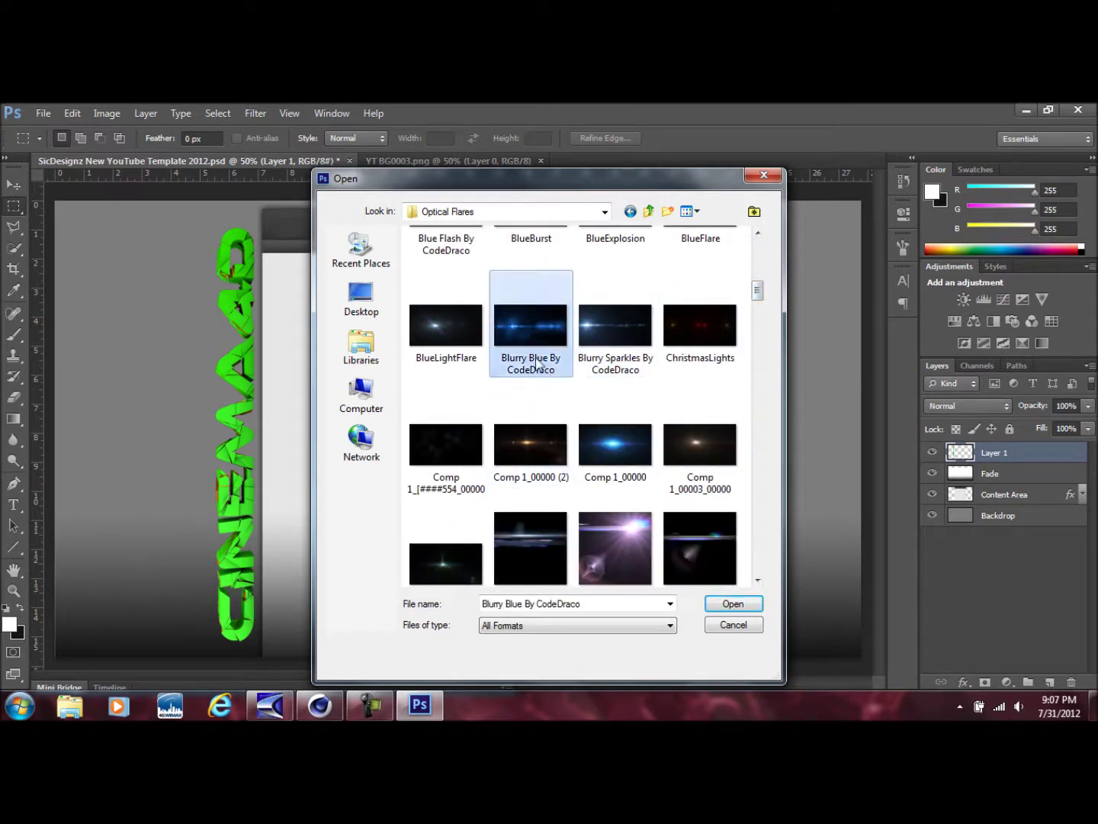
{"action": "left_click", "coordinate": [737, 606]}
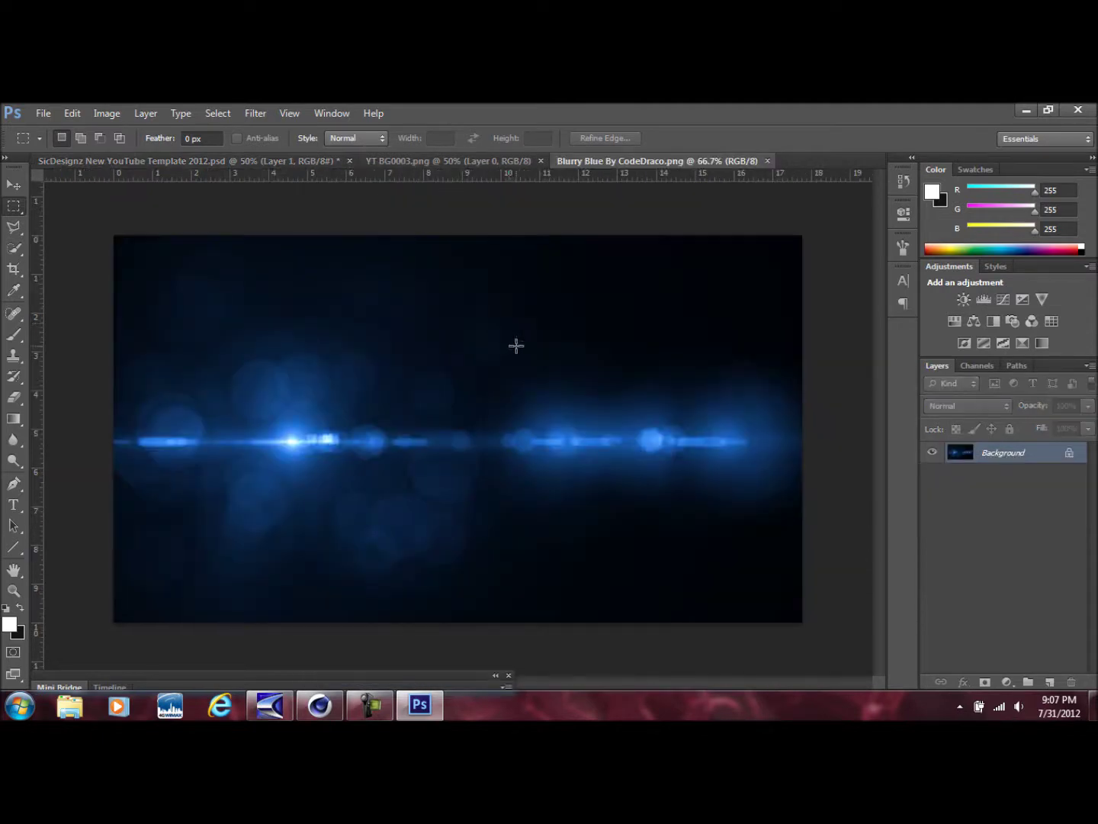
Step: Copy the whole Blurry Blue flare image and paste it into the YouTube template as a new layer
{"action": "key", "text": "ctrl+a"}
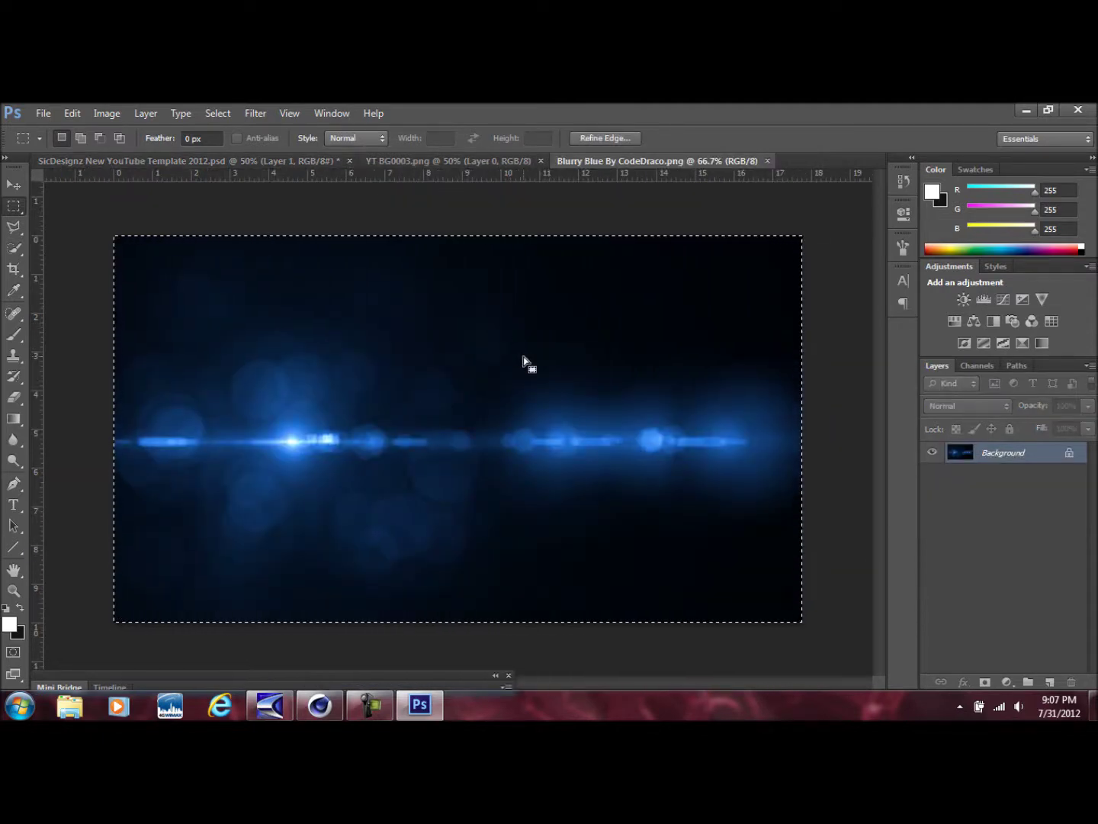
{"action": "left_click", "coordinate": [233, 161]}
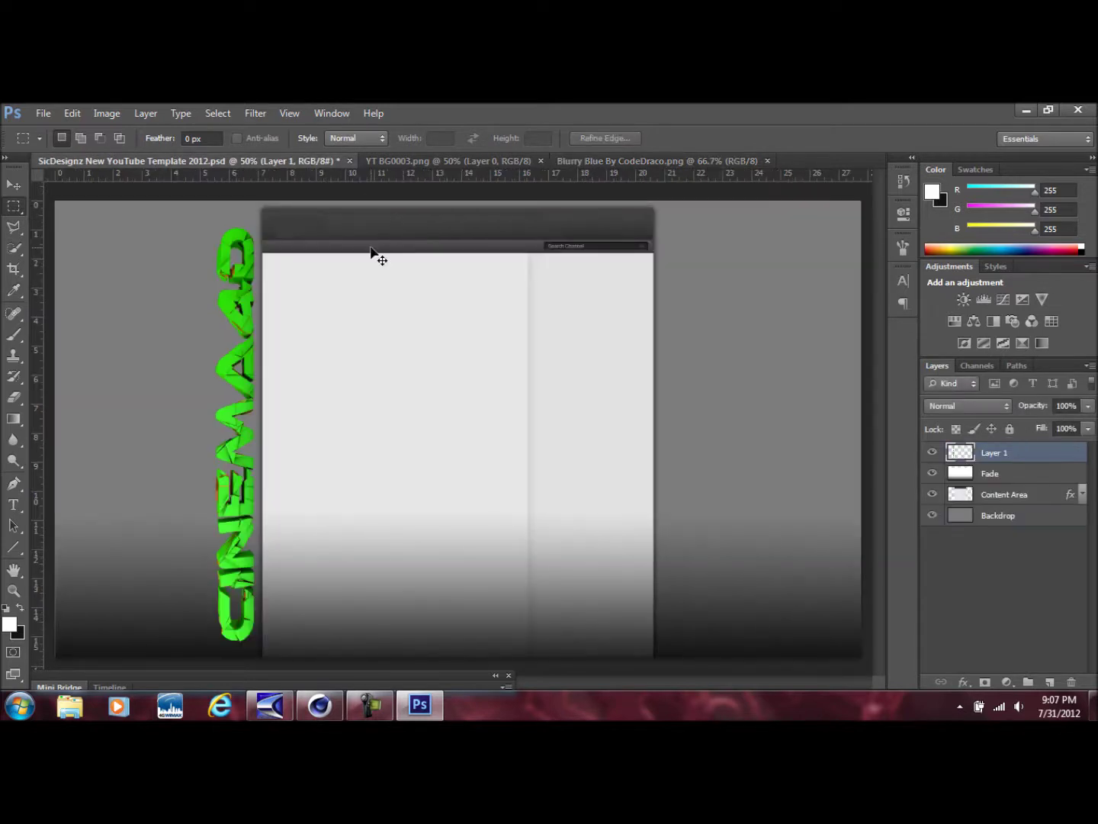
{"action": "key", "text": "ctrl+v"}
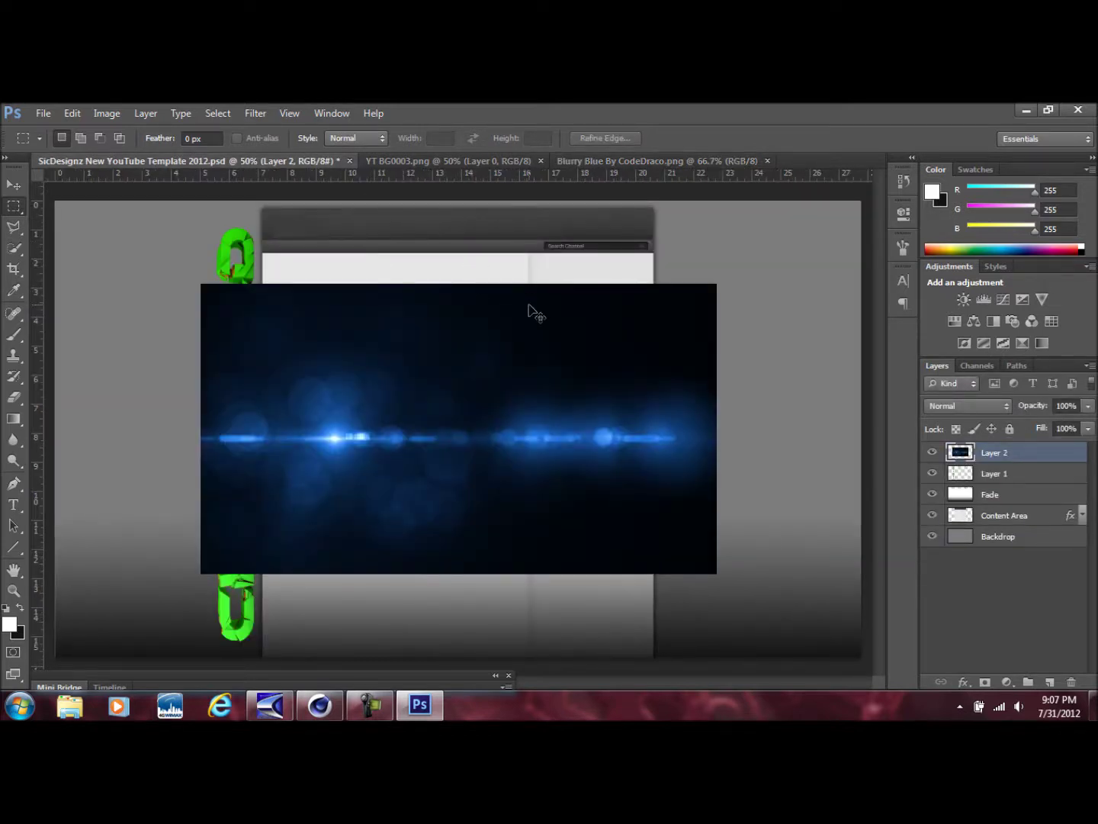
Step: Rotate the blue flare layer to -90°, move it over the vertical text on the template's left side, and apply the transform
{"action": "key", "text": "ctrl+t"}
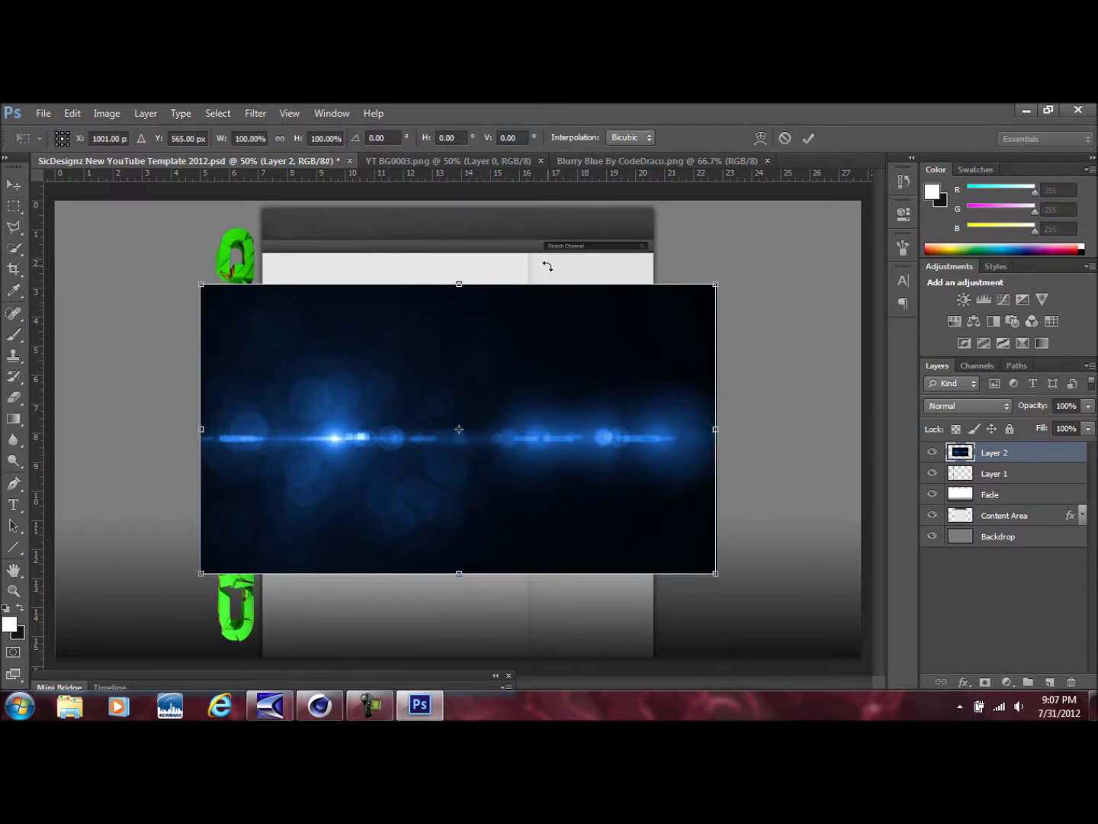
{"action": "left_click_drag", "start_coordinate": [562, 261], "coordinate": [250, 306]}
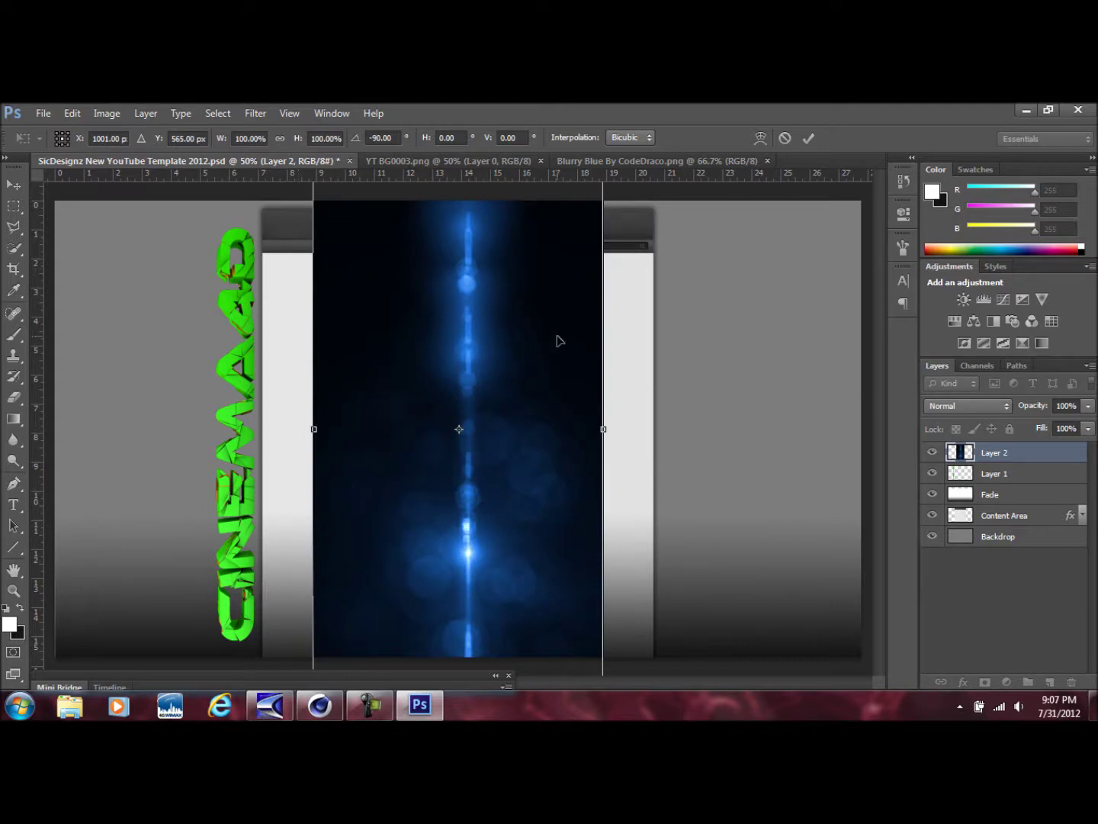
{"action": "left_click_drag", "start_coordinate": [520, 340], "coordinate": [364, 336]}
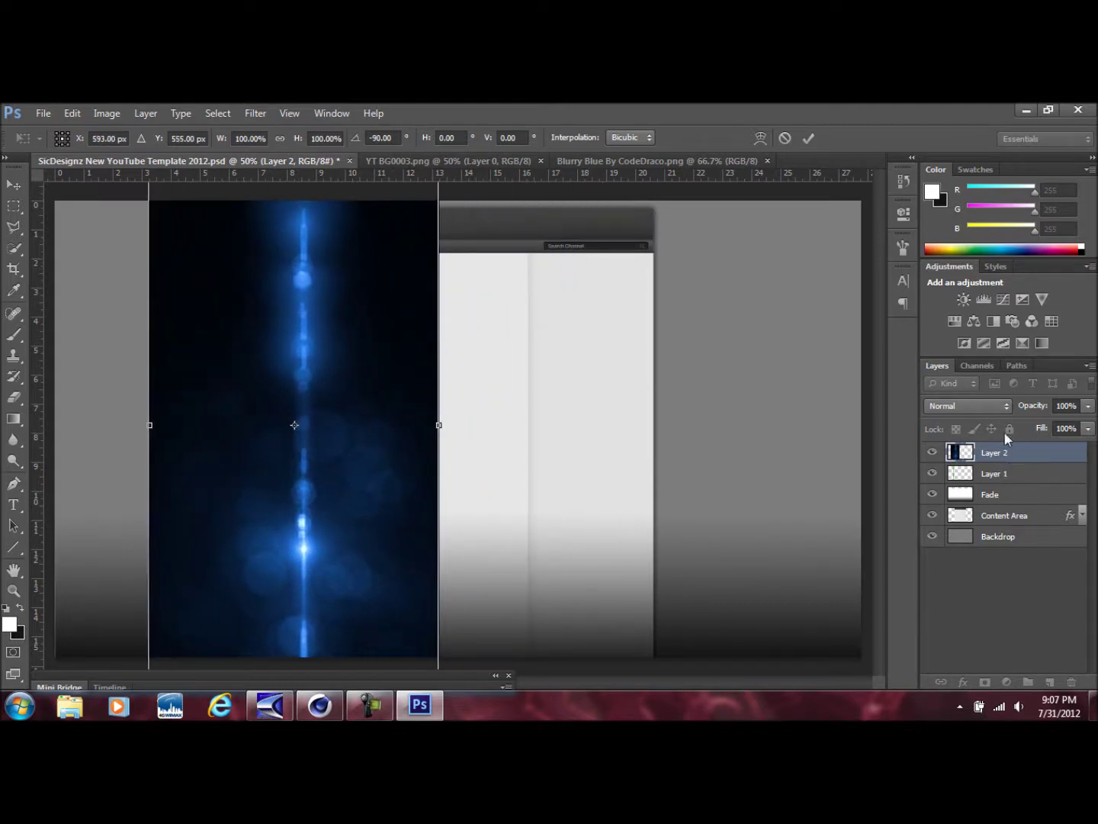
{"action": "left_click_drag", "start_coordinate": [363, 368], "coordinate": [315, 363]}
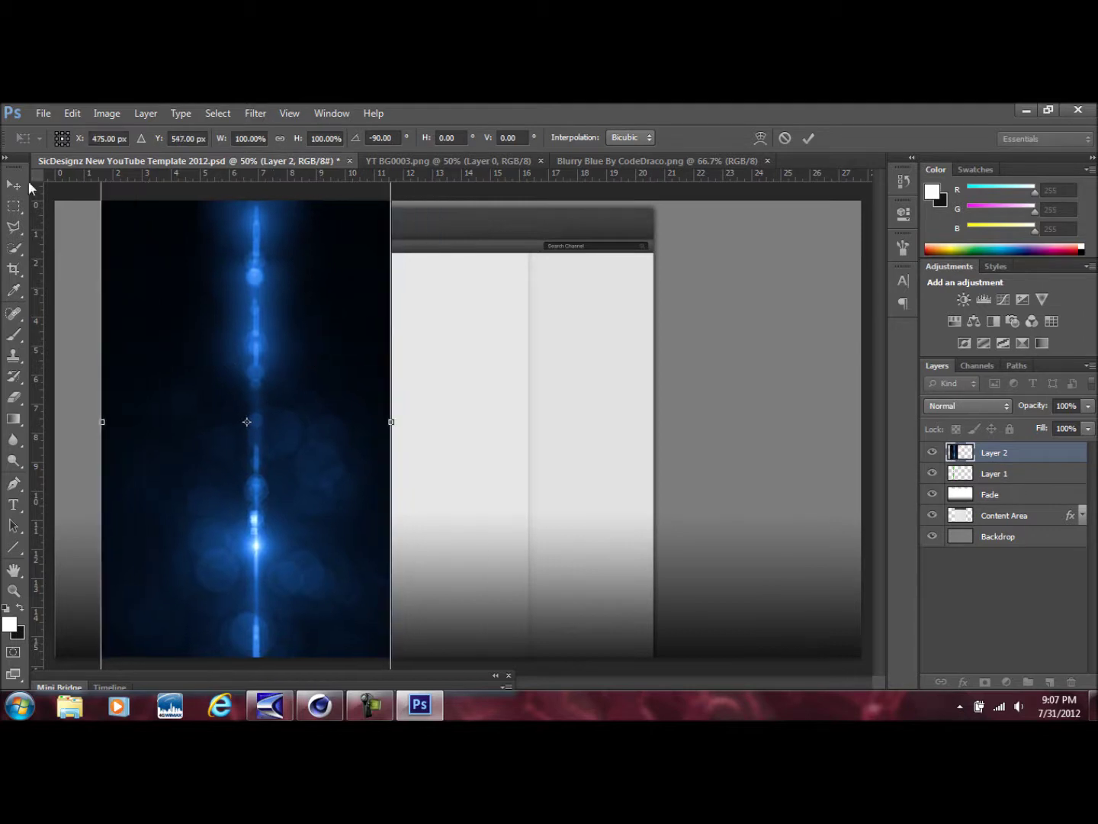
{"action": "left_click", "coordinate": [13, 206]}
Step: Align the blue flare with the canvas's left edge and reorder its layer between Content Area and Backdrop
{"action": "left_click_drag", "start_coordinate": [1033, 456], "coordinate": [1031, 486]}
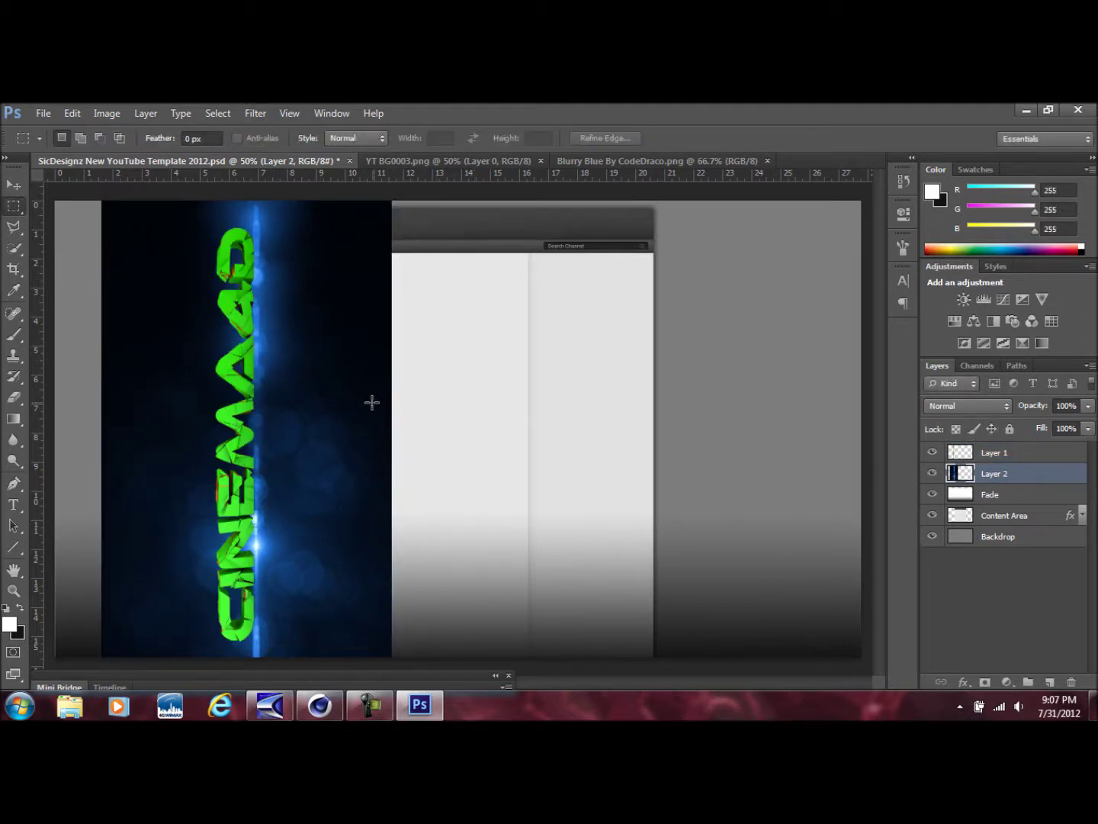
{"action": "key", "text": "ctrl+t"}
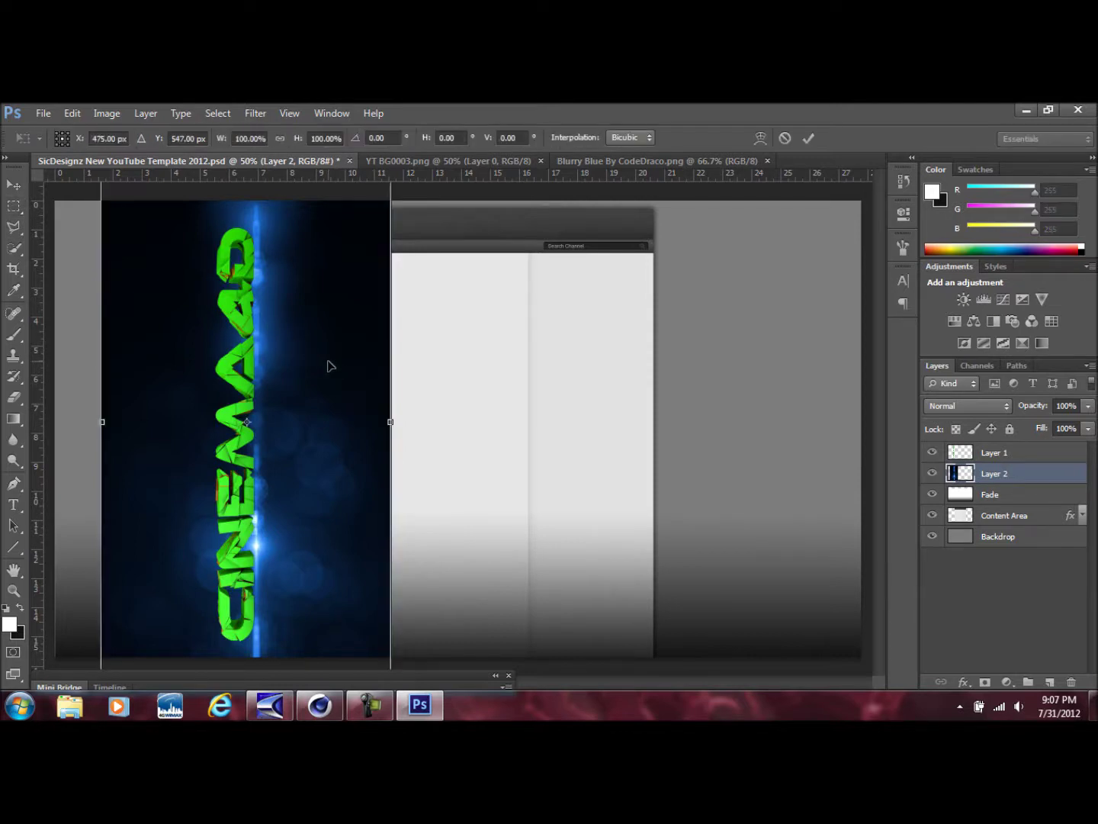
{"action": "left_click_drag", "start_coordinate": [334, 336], "coordinate": [290, 330]}
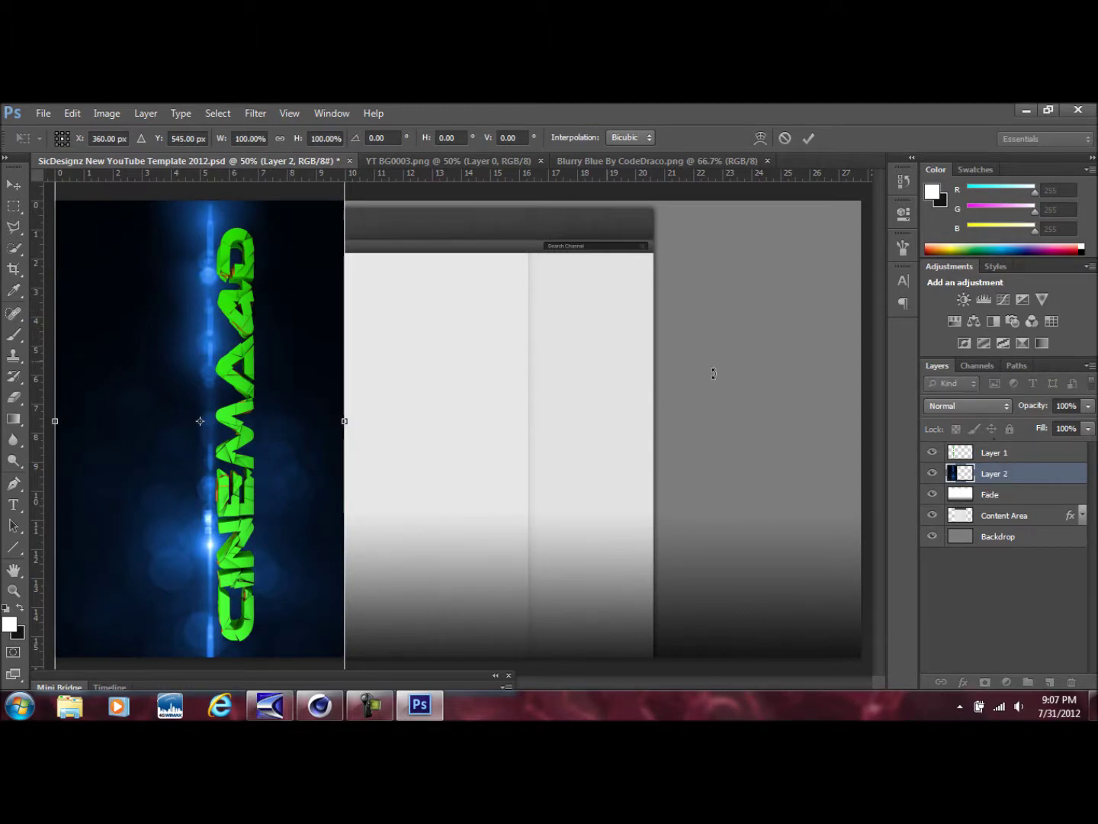
{"action": "key", "text": "Return"}
{"action": "left_click_drag", "start_coordinate": [1031, 482], "coordinate": [1035, 523]}
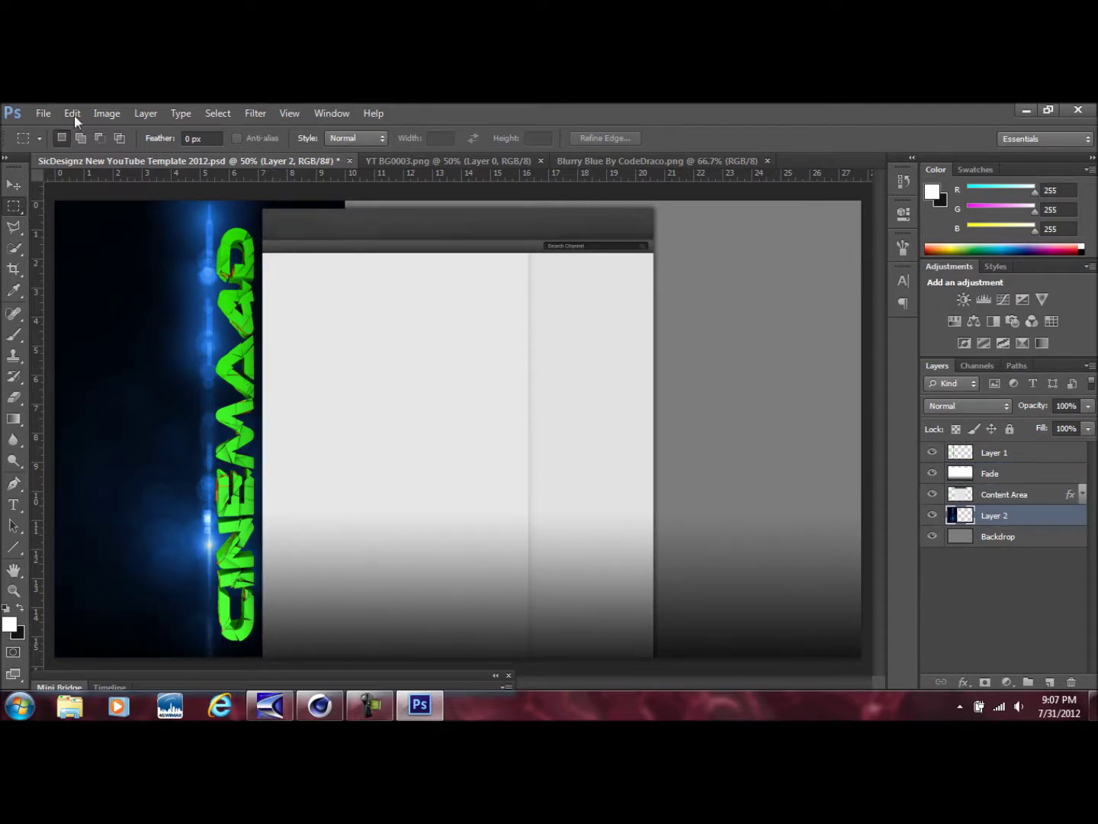
Step: Open the flare image Comp 1_00000 from the Optical Flares folder as another document
{"action": "left_click", "coordinate": [45, 113]}
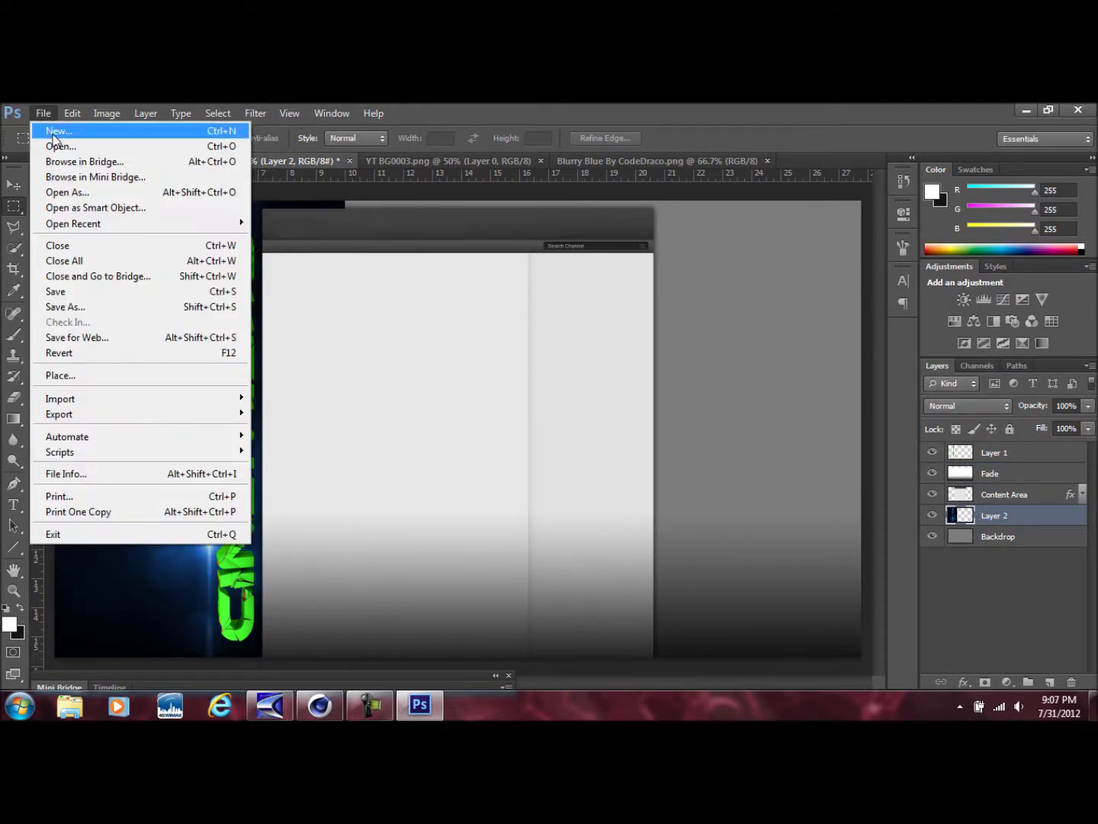
{"action": "left_click", "coordinate": [61, 146]}
{"action": "left_click_drag", "start_coordinate": [756, 255], "coordinate": [772, 311]}
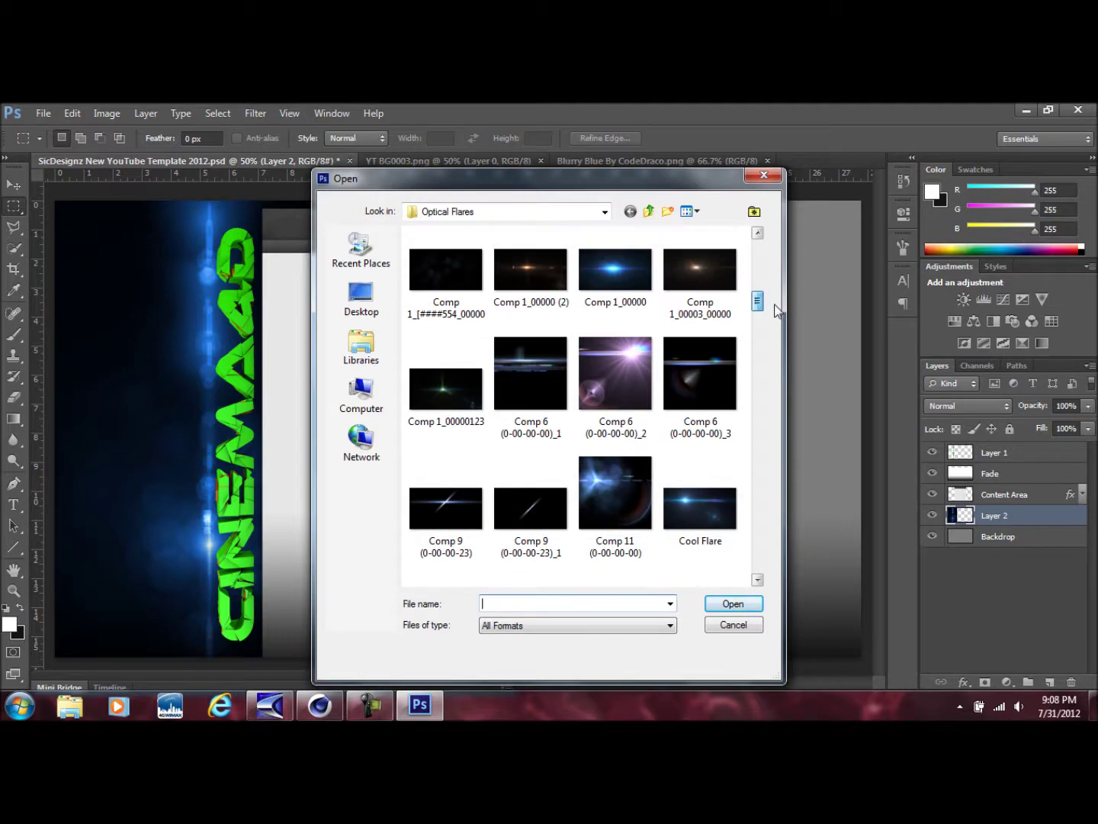
{"action": "left_click", "coordinate": [614, 251]}
{"action": "left_click", "coordinate": [745, 604]}
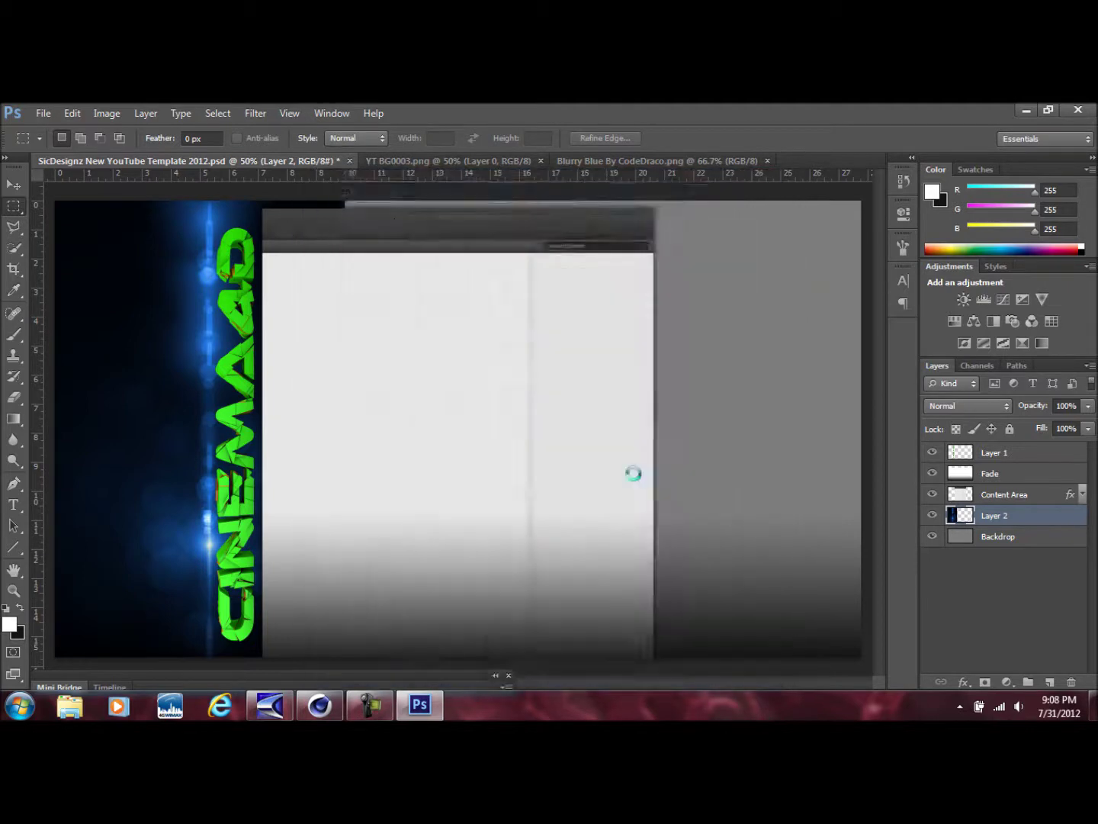
Step: Copy the whole Comp 1_00000 image and paste it into the YouTube template above the first flare layer
{"action": "key", "text": "ctrl+a"}
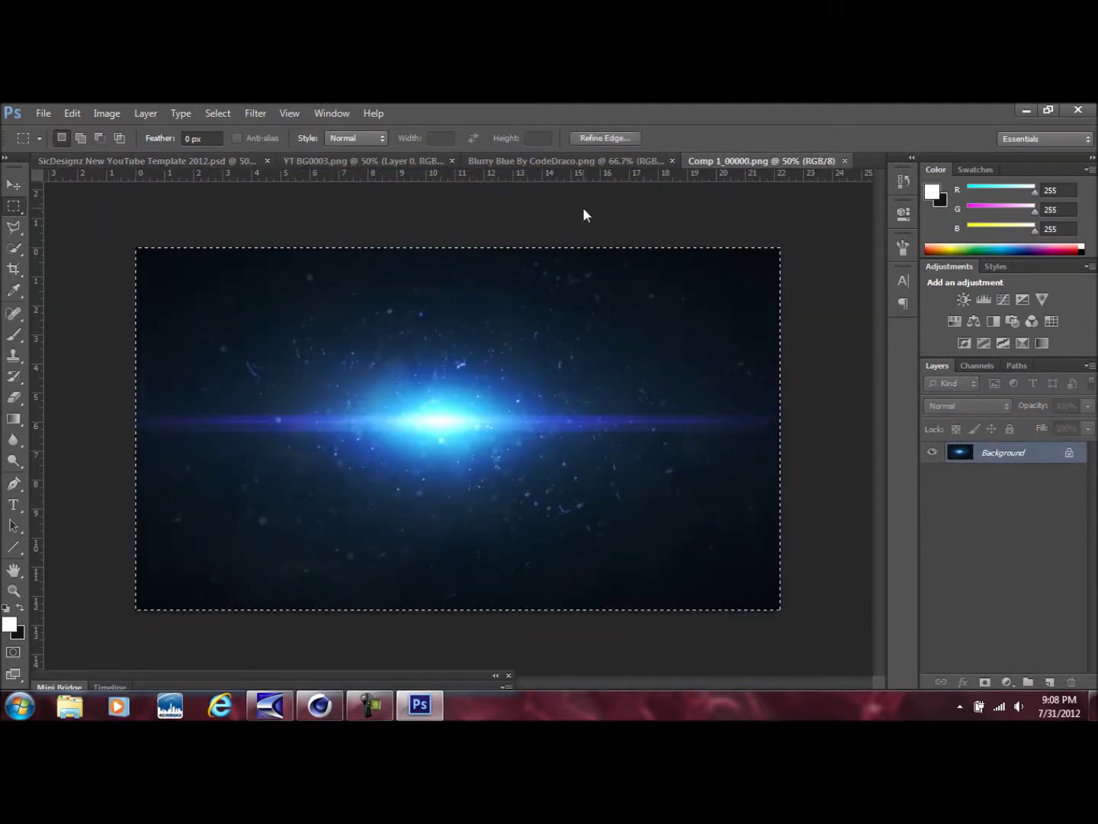
{"action": "left_click", "coordinate": [253, 161]}
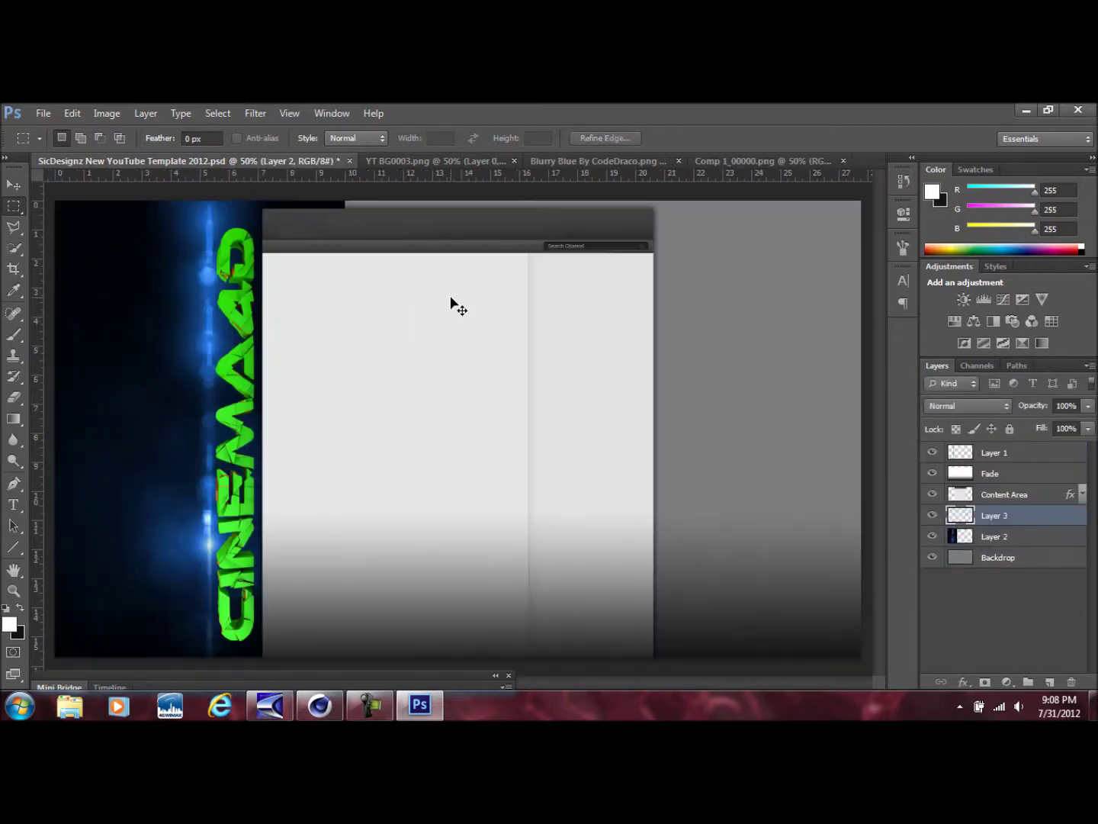
{"action": "key", "text": "ctrl+v"}
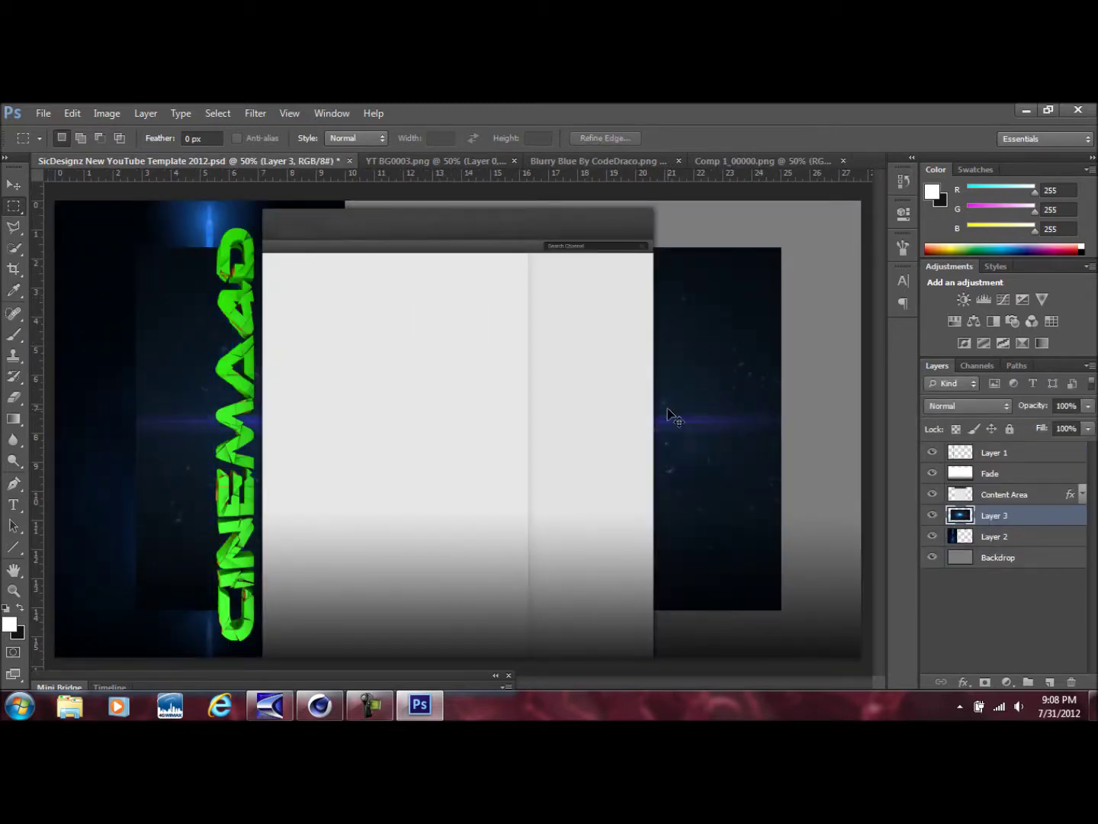
Step: Rotate the Comp 1_00000 flare layer to 90° and move it to cover the background right of the content area
{"action": "key", "text": "ctrl+t"}
{"action": "left_click_drag", "start_coordinate": [726, 236], "coordinate": [511, 483]}
{"action": "left_click_drag", "start_coordinate": [539, 351], "coordinate": [786, 377]}
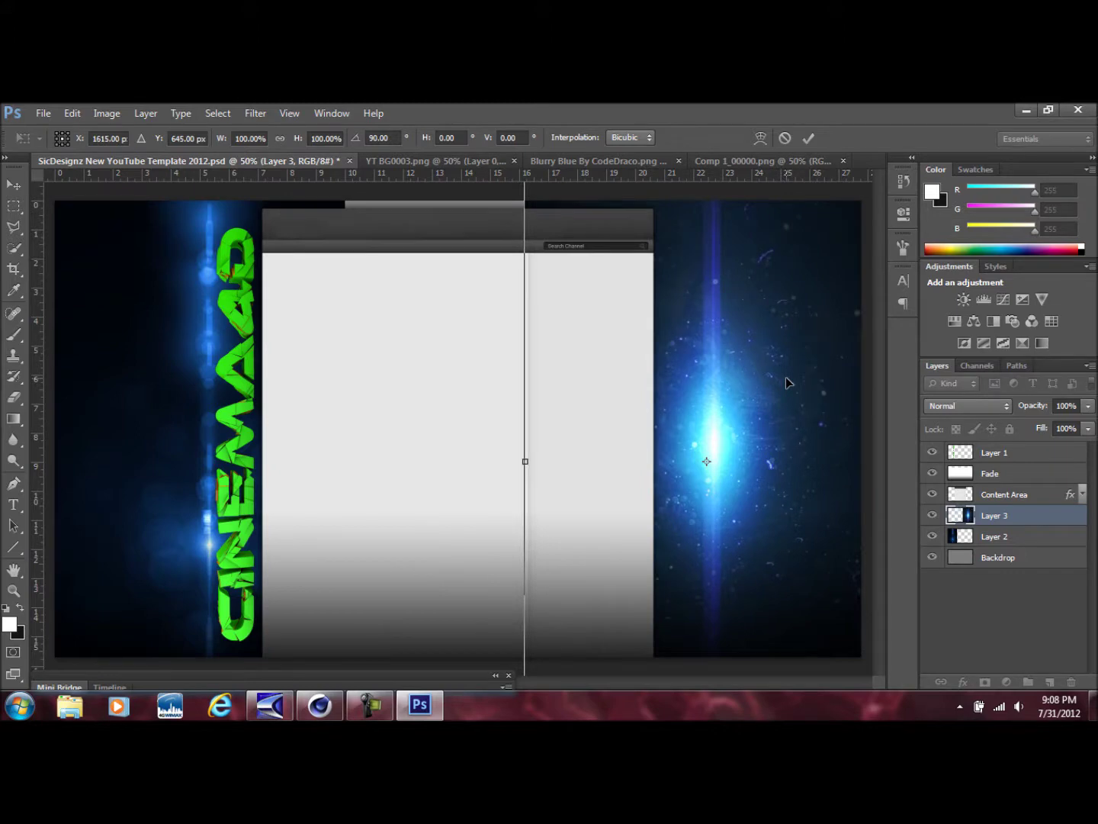
{"action": "key", "text": "Return"}
{"action": "key", "text": "m"}
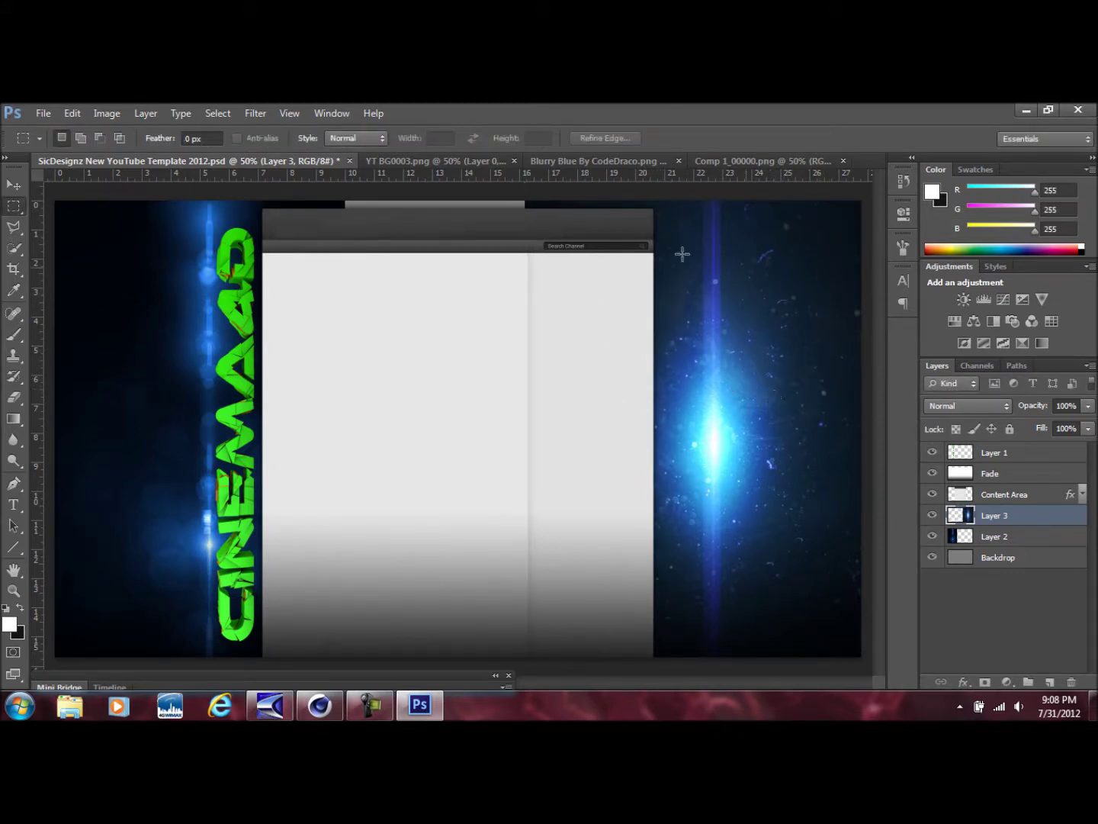
Step: Start opening another file and browse to the part 1 folder inside the desktop's GFX Pack folder
{"action": "left_click", "coordinate": [43, 113]}
{"action": "left_click", "coordinate": [76, 147]}
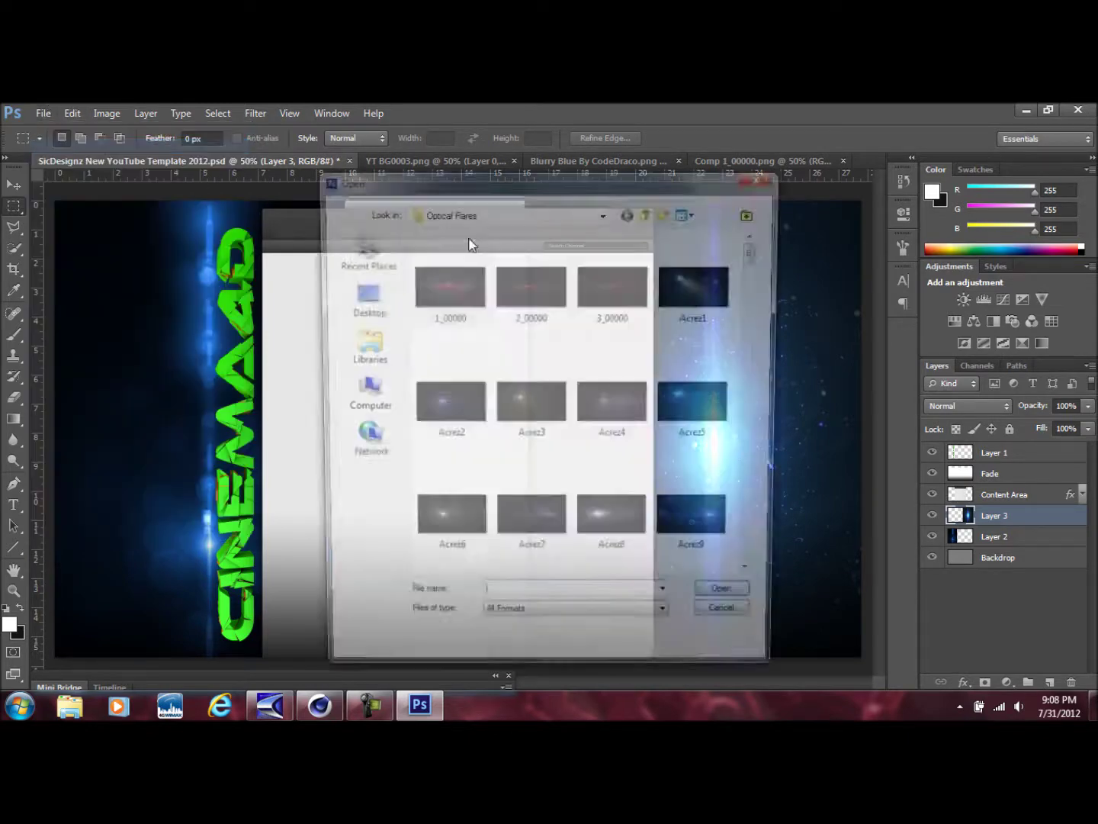
{"action": "left_click", "coordinate": [359, 301]}
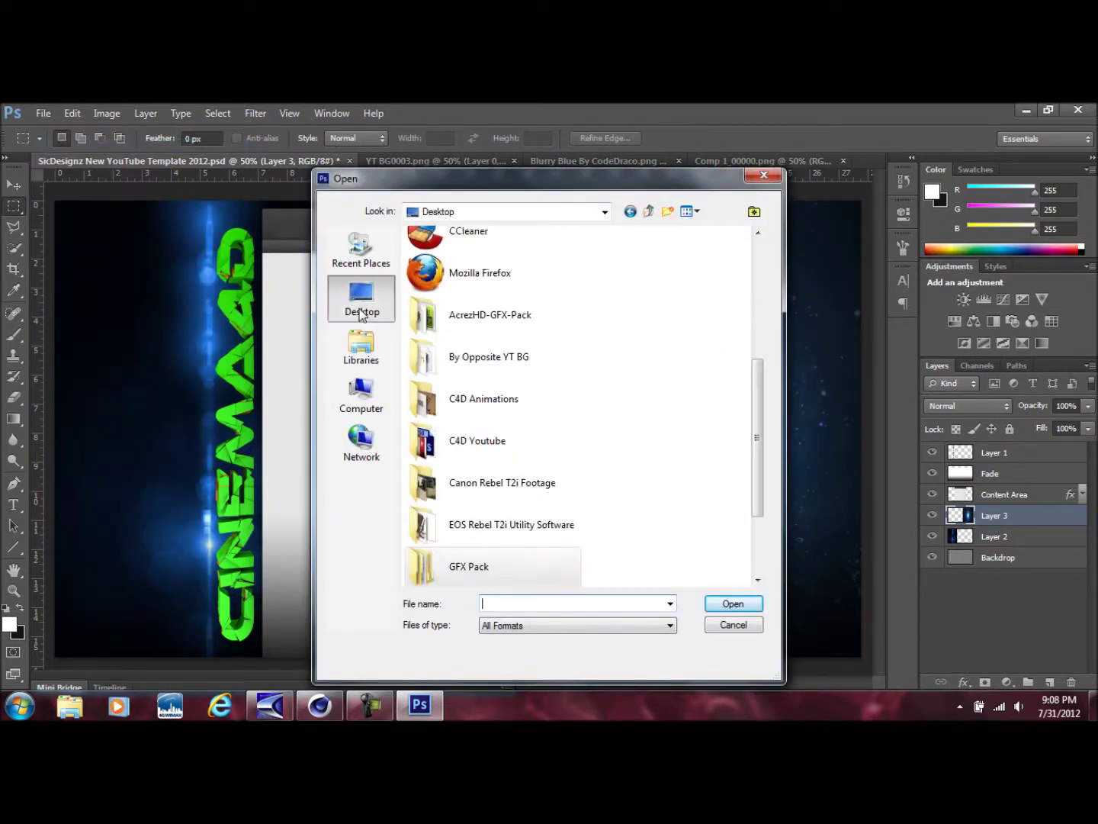
{"action": "scroll", "coordinate": [614, 488], "scroll_direction": "down", "scroll_amount": 3}
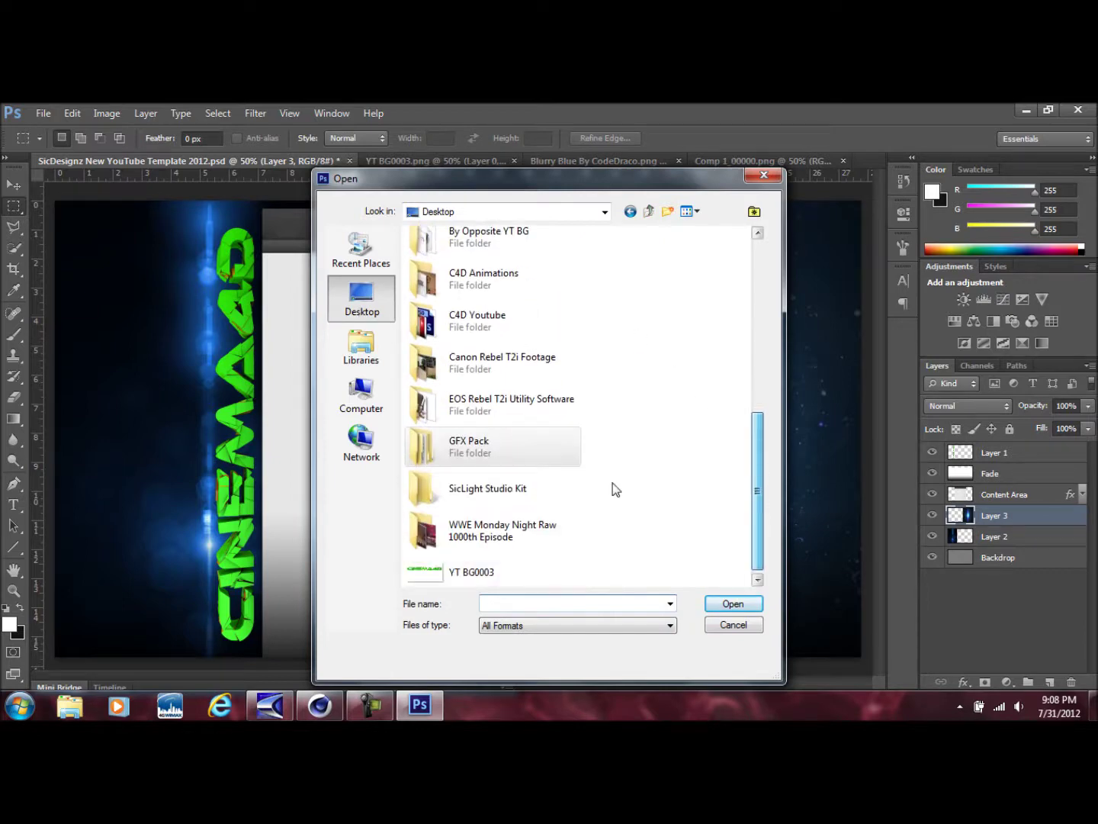
{"action": "double_click", "coordinate": [484, 455]}
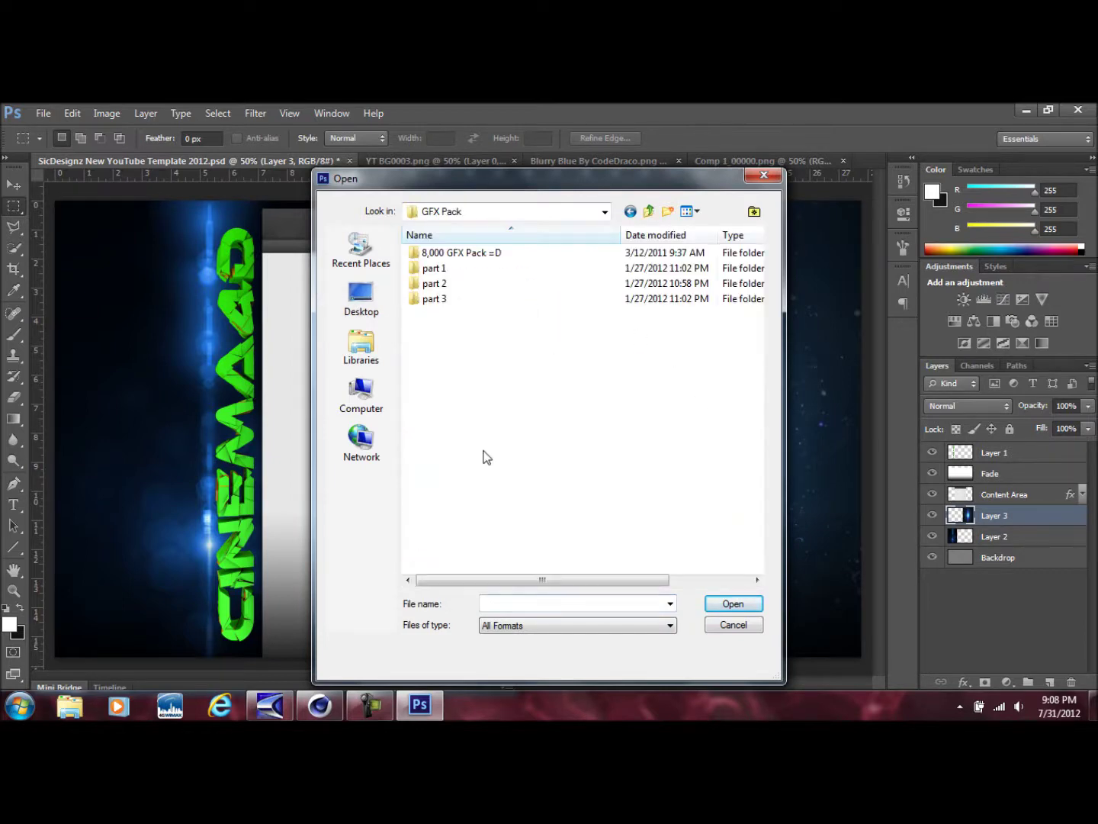
{"action": "double_click", "coordinate": [479, 253]}
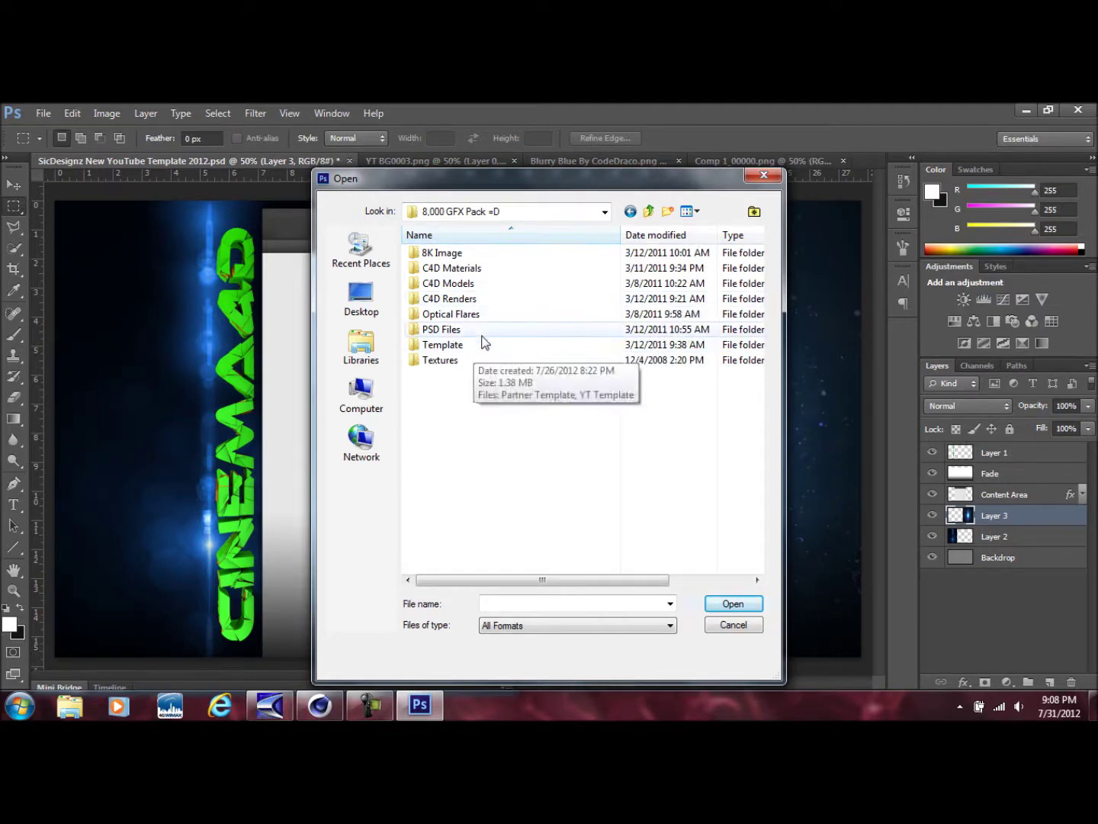
{"action": "left_click", "coordinate": [630, 210]}
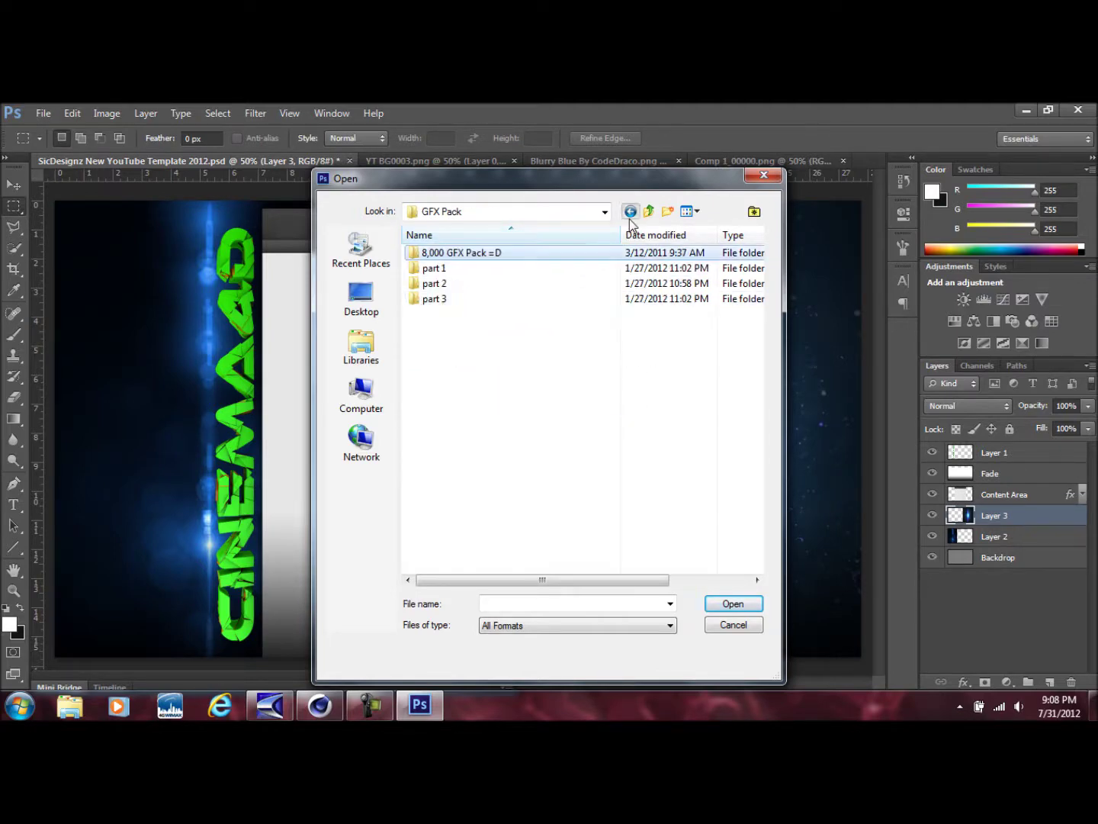
{"action": "left_click", "coordinate": [460, 271]}
{"action": "double_click", "coordinate": [460, 272]}
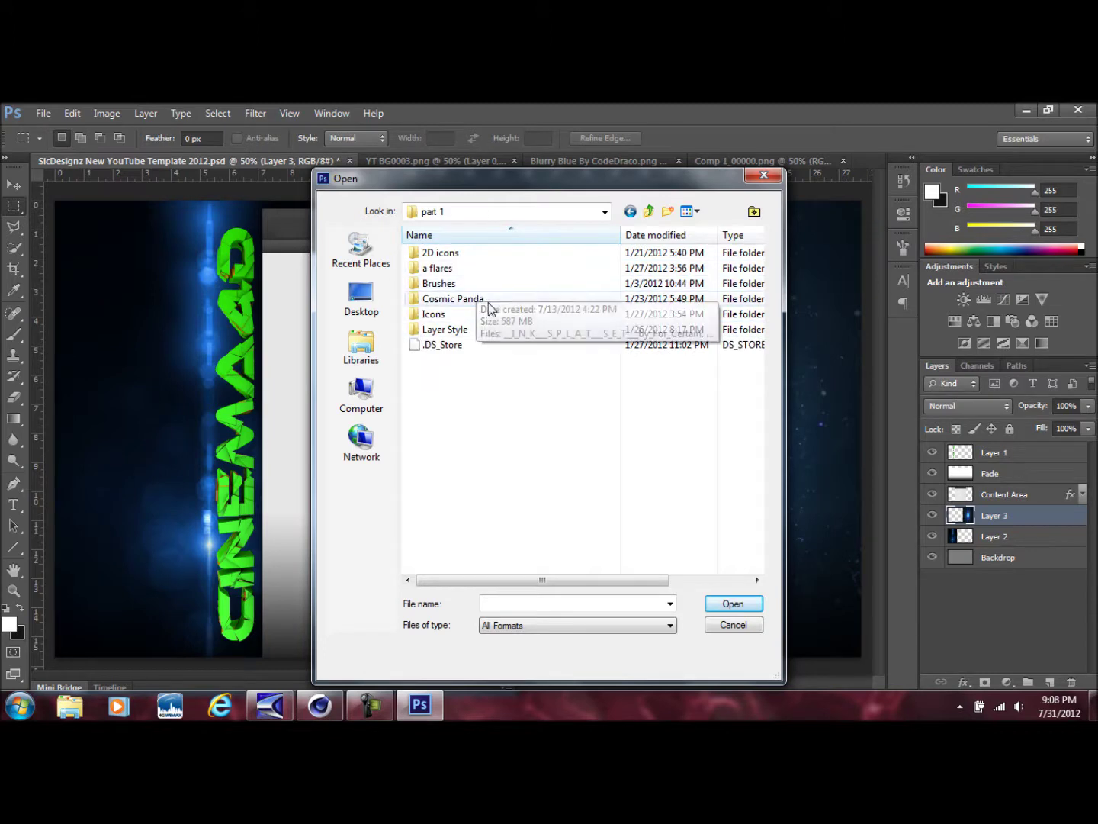
Step: Open the Facebook icon image from the Icons - Slashed folder inside the Icons folder
{"action": "double_click", "coordinate": [453, 315]}
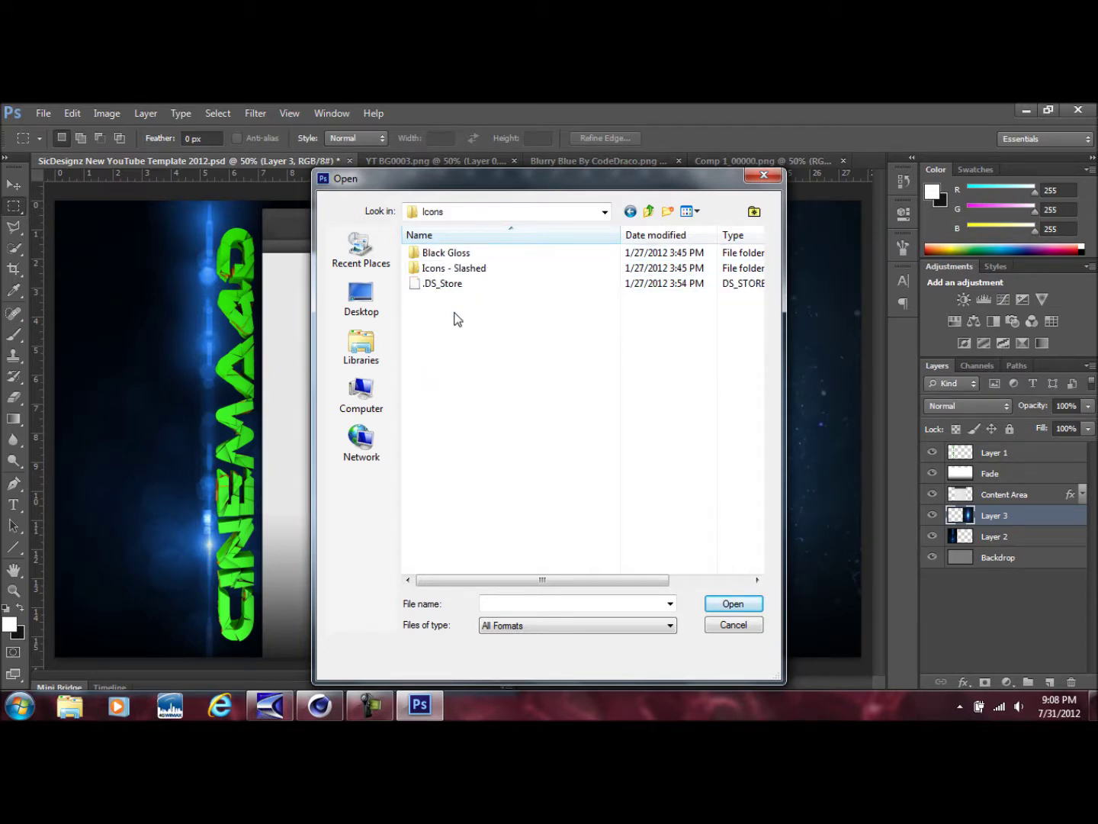
{"action": "double_click", "coordinate": [477, 271]}
{"action": "scroll", "coordinate": [758, 328], "scroll_direction": "down", "scroll_amount": 1}
{"action": "scroll", "coordinate": [758, 327], "scroll_direction": "down", "scroll_amount": 1}
{"action": "left_click", "coordinate": [615, 306]}
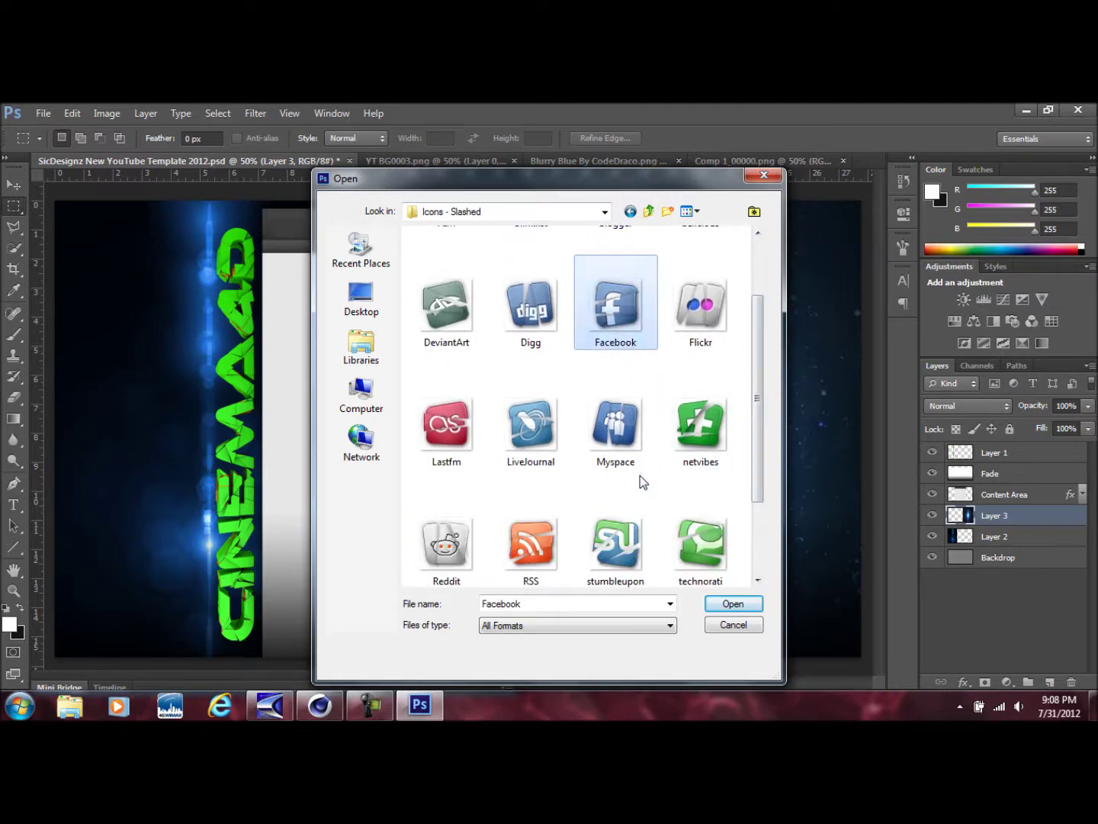
{"action": "left_click", "coordinate": [733, 604]}
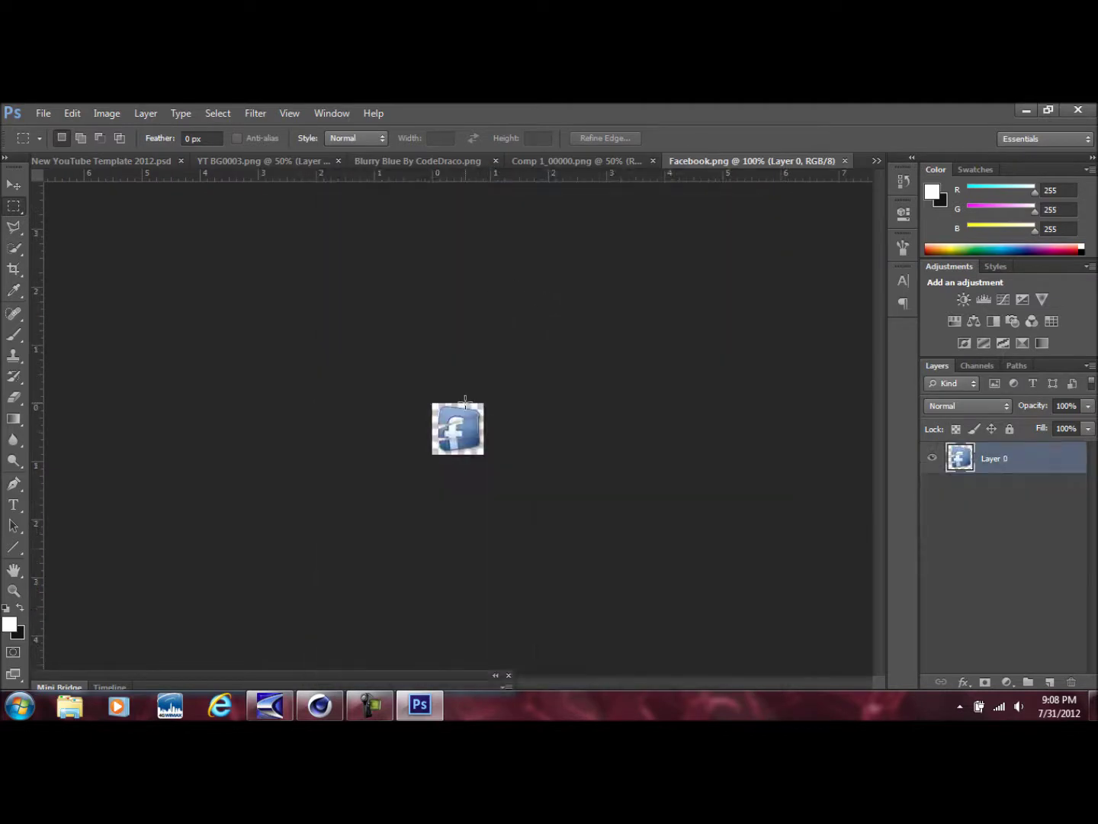
Step: Copy the whole Facebook icon and paste it into the YouTube template above Layer 1
{"action": "key", "text": "ctrl+a"}
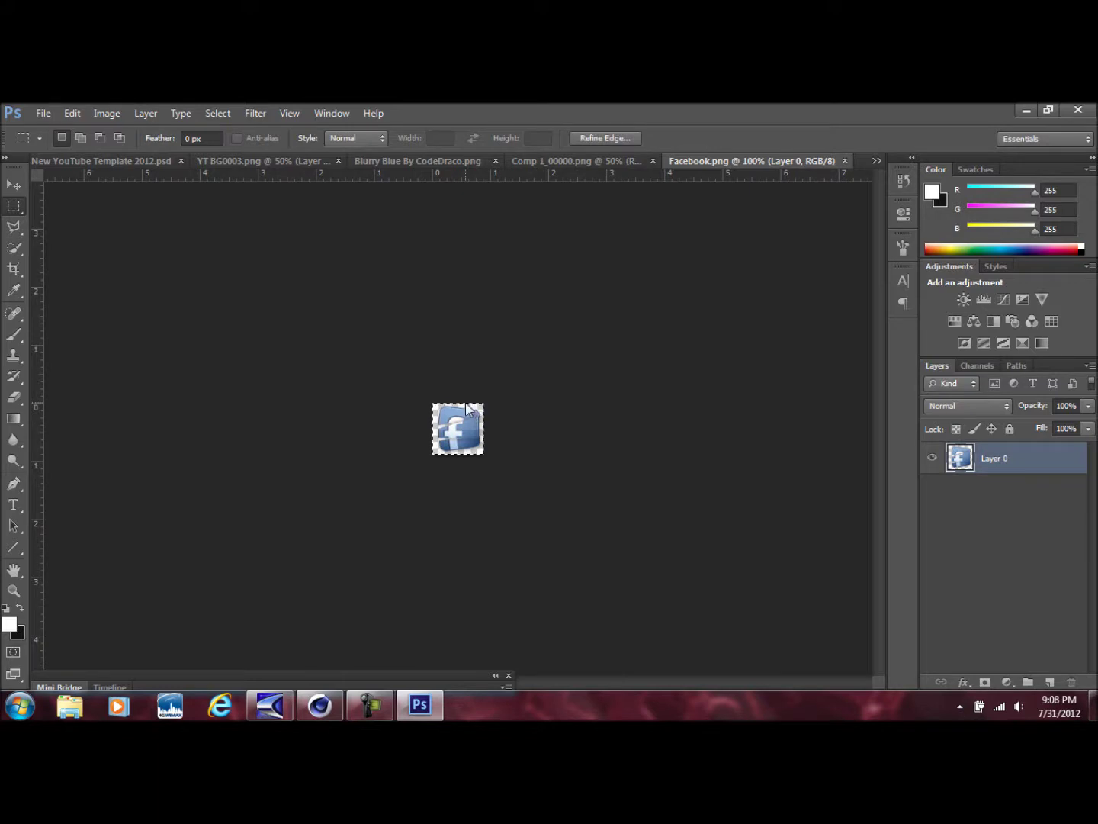
{"action": "left_click", "coordinate": [160, 161]}
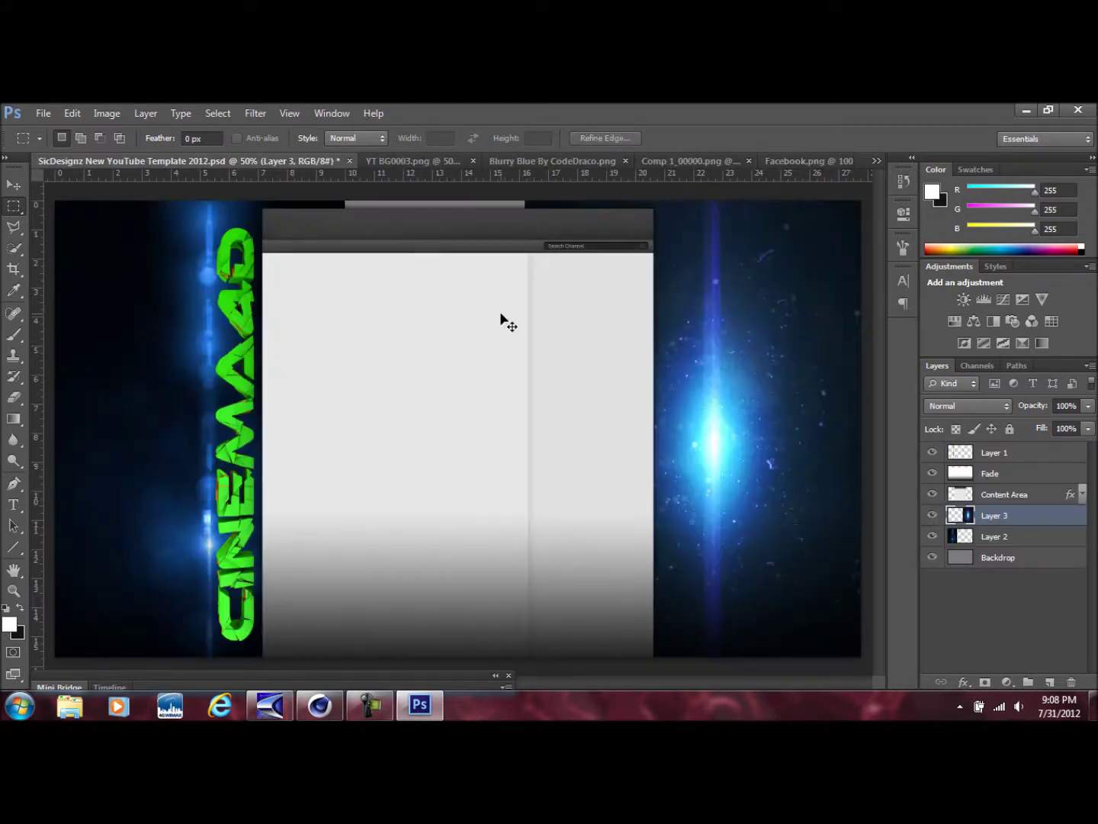
{"action": "left_click_drag", "start_coordinate": [984, 518], "coordinate": [1006, 455]}
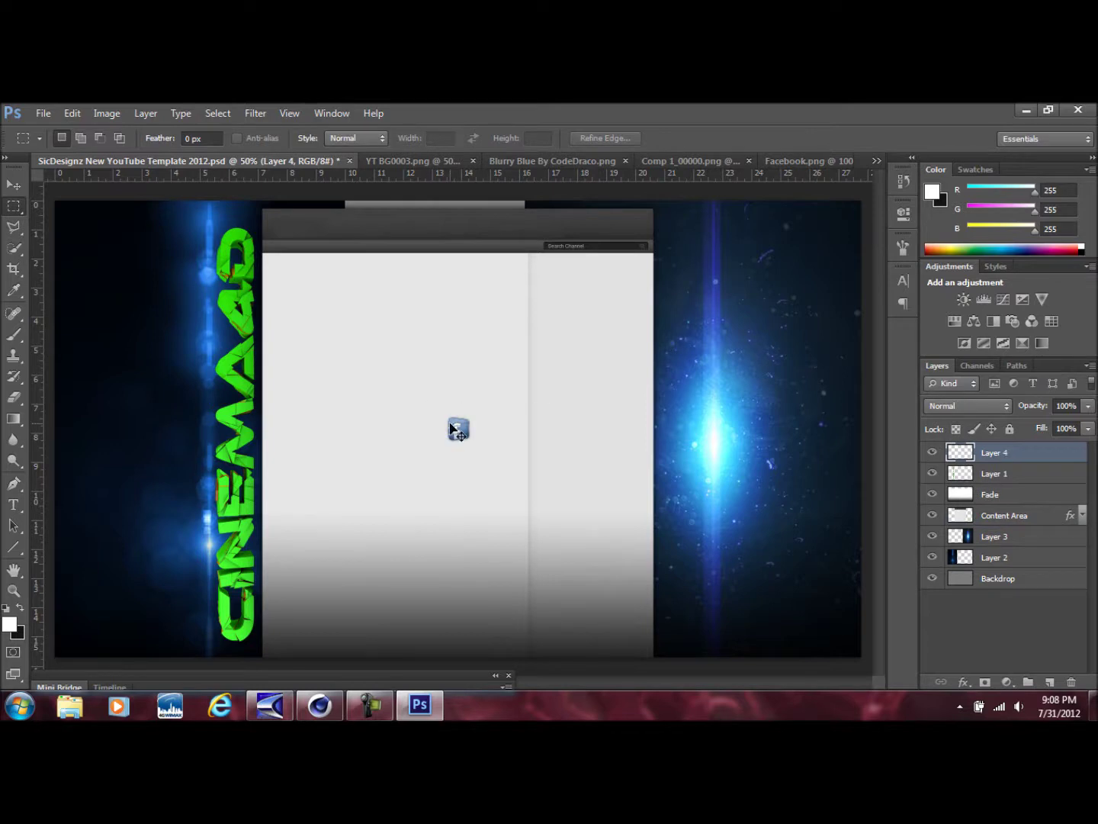
Step: Move the Facebook icon onto the background just right of the content area's Search Channel bar
{"action": "key", "text": "ctrl+t"}
{"action": "left_click_drag", "start_coordinate": [461, 432], "coordinate": [675, 241]}
{"action": "key", "text": "Return"}
{"action": "key", "text": "m"}
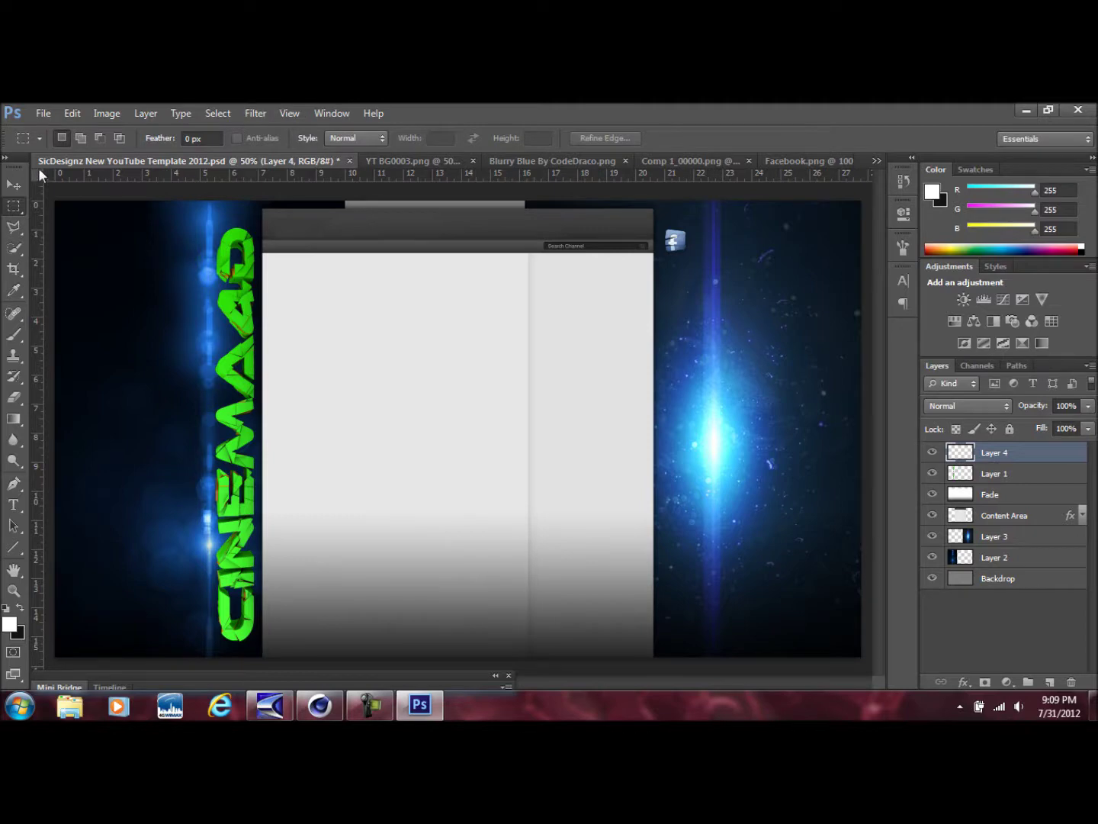
Step: Open the Youtube icon image from the Icons - Slashed folder as another document
{"action": "left_click", "coordinate": [44, 114]}
{"action": "left_click", "coordinate": [55, 145]}
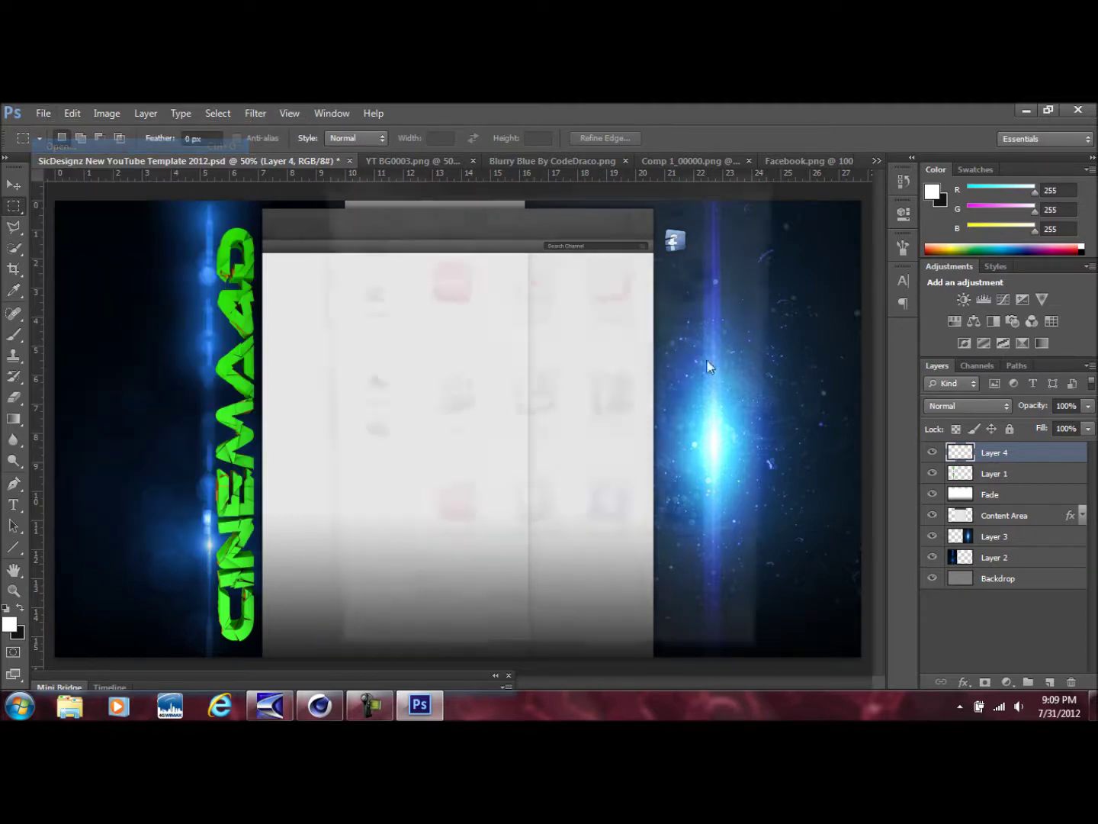
{"action": "left_click_drag", "start_coordinate": [758, 381], "coordinate": [749, 519]}
{"action": "left_click", "coordinate": [717, 543]}
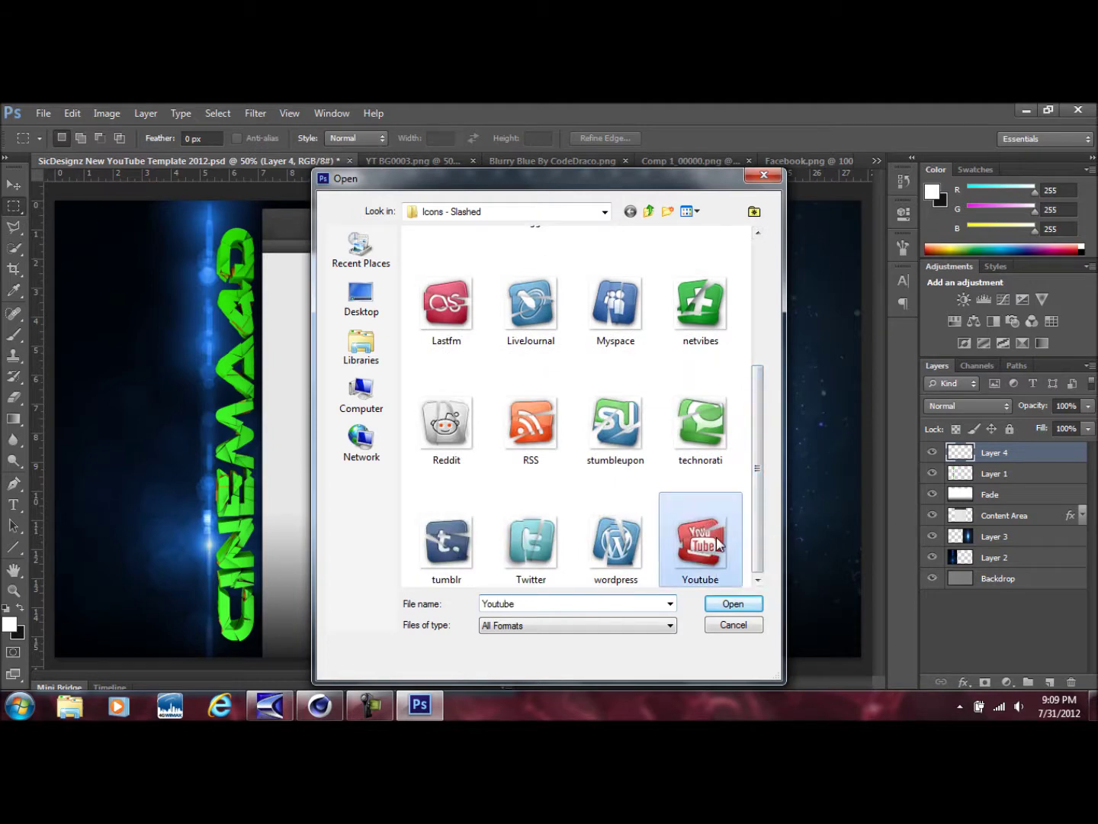
{"action": "left_click", "coordinate": [729, 603]}
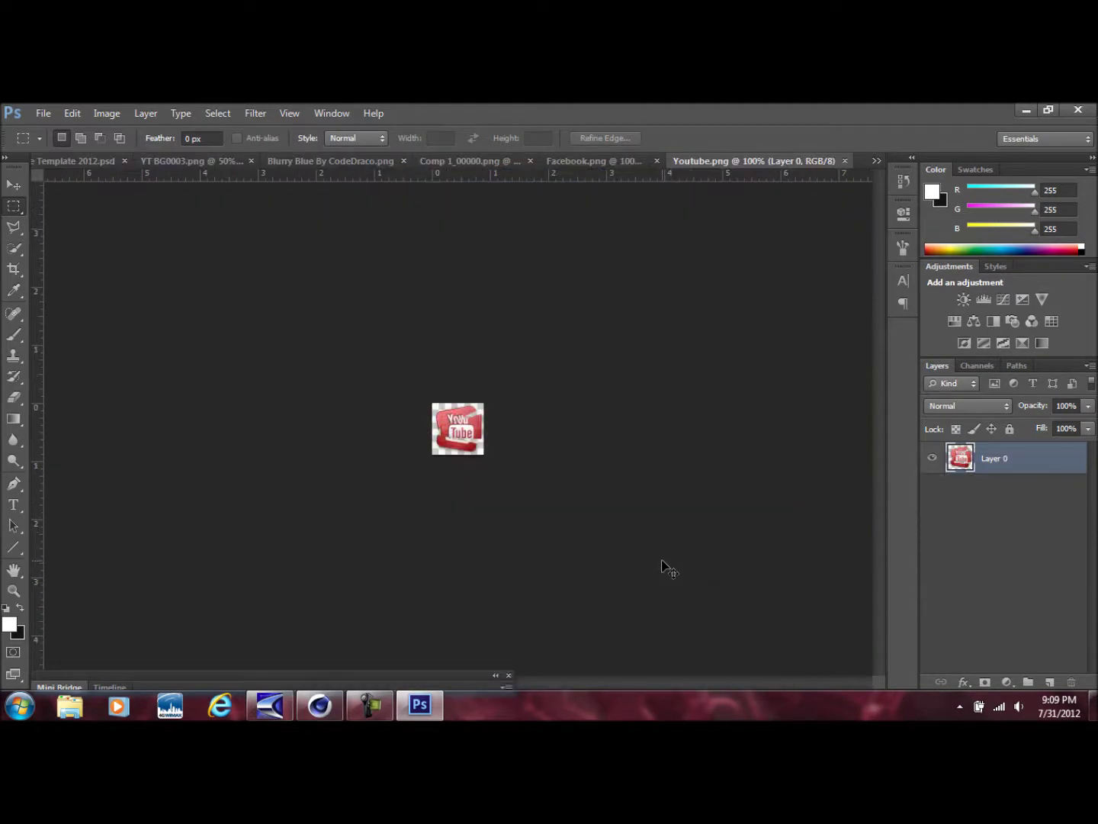
Step: Copy the whole Youtube icon and paste it into the YouTube template above the Facebook icon's layer
{"action": "key", "text": "ctrl+a"}
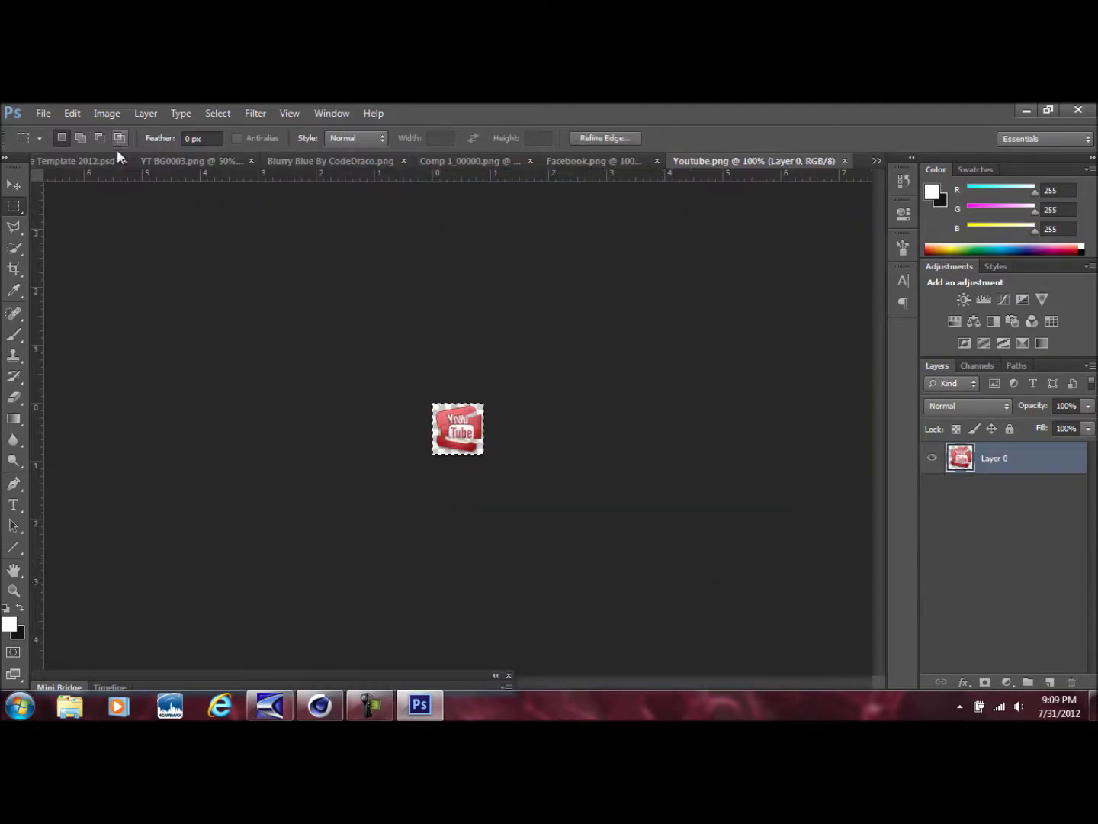
{"action": "key", "text": "ctrl+c"}
{"action": "key", "text": "ctrl+Tab"}
{"action": "key", "text": "ctrl+v"}
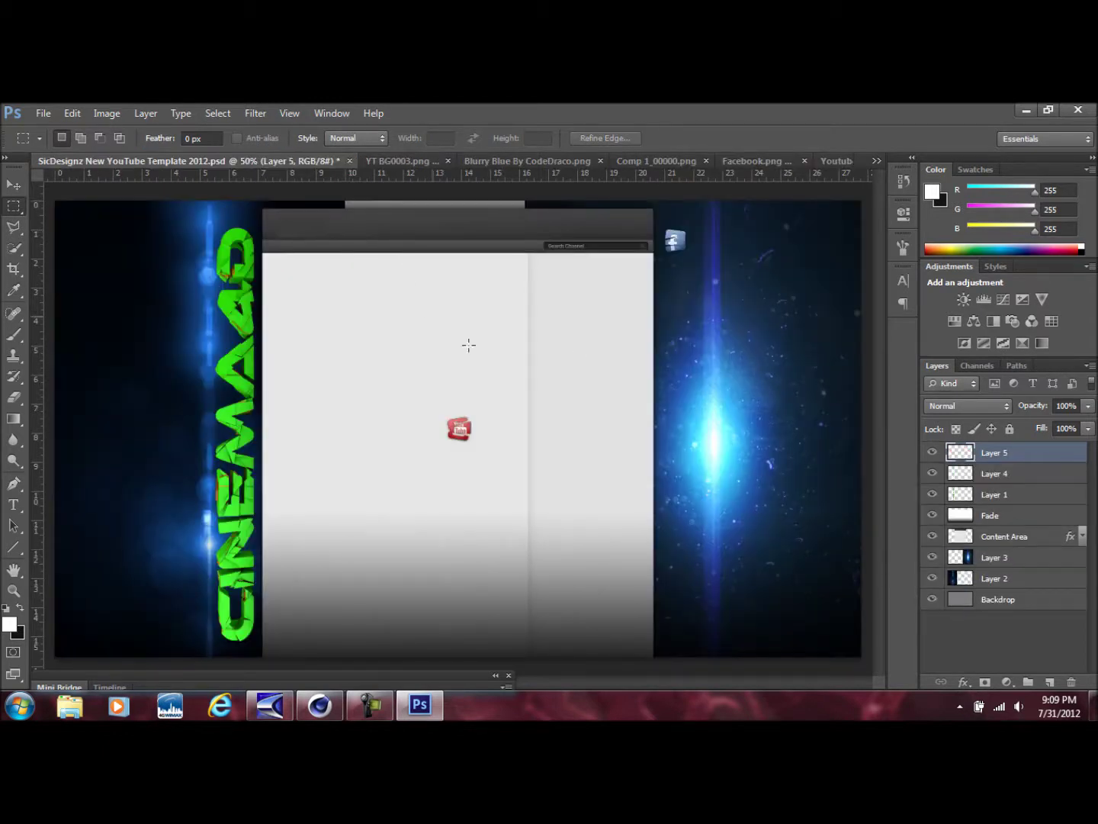
Step: Move the Youtube icon directly below the Facebook icon beside the content area
{"action": "key", "text": "ctrl+t"}
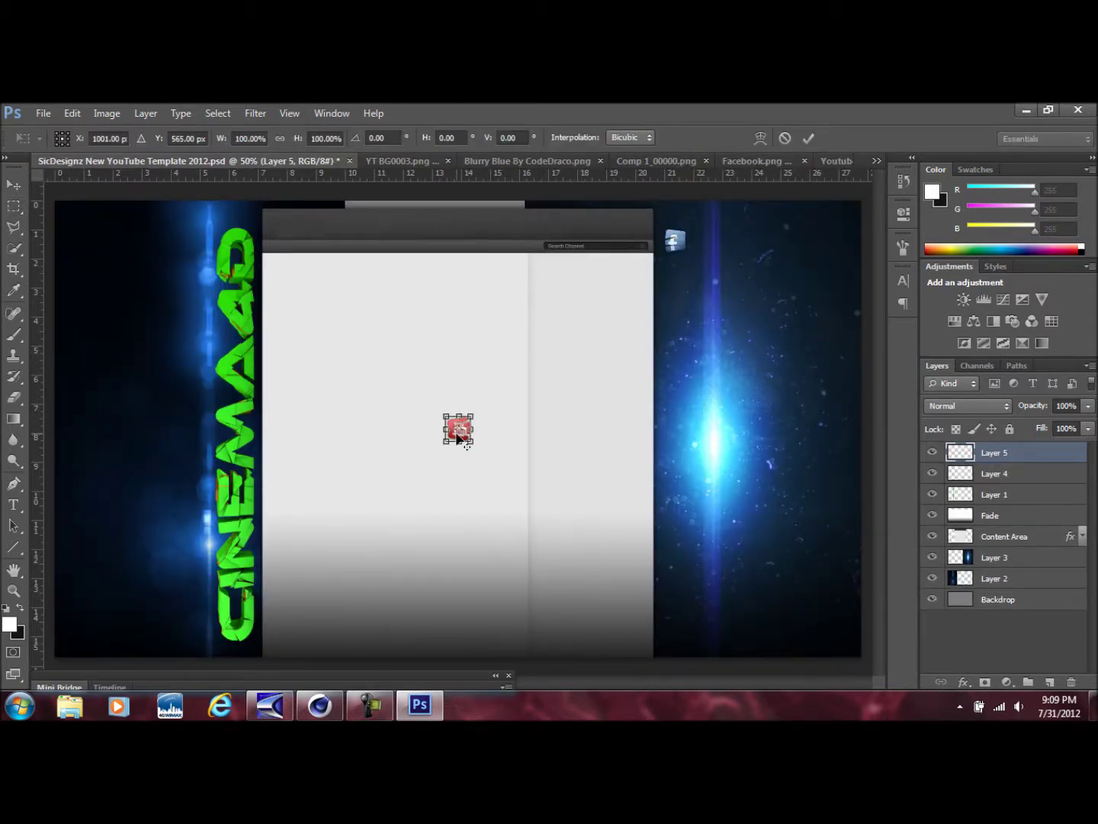
{"action": "left_click_drag", "start_coordinate": [458, 434], "coordinate": [682, 276]}
{"action": "key", "text": "Return"}
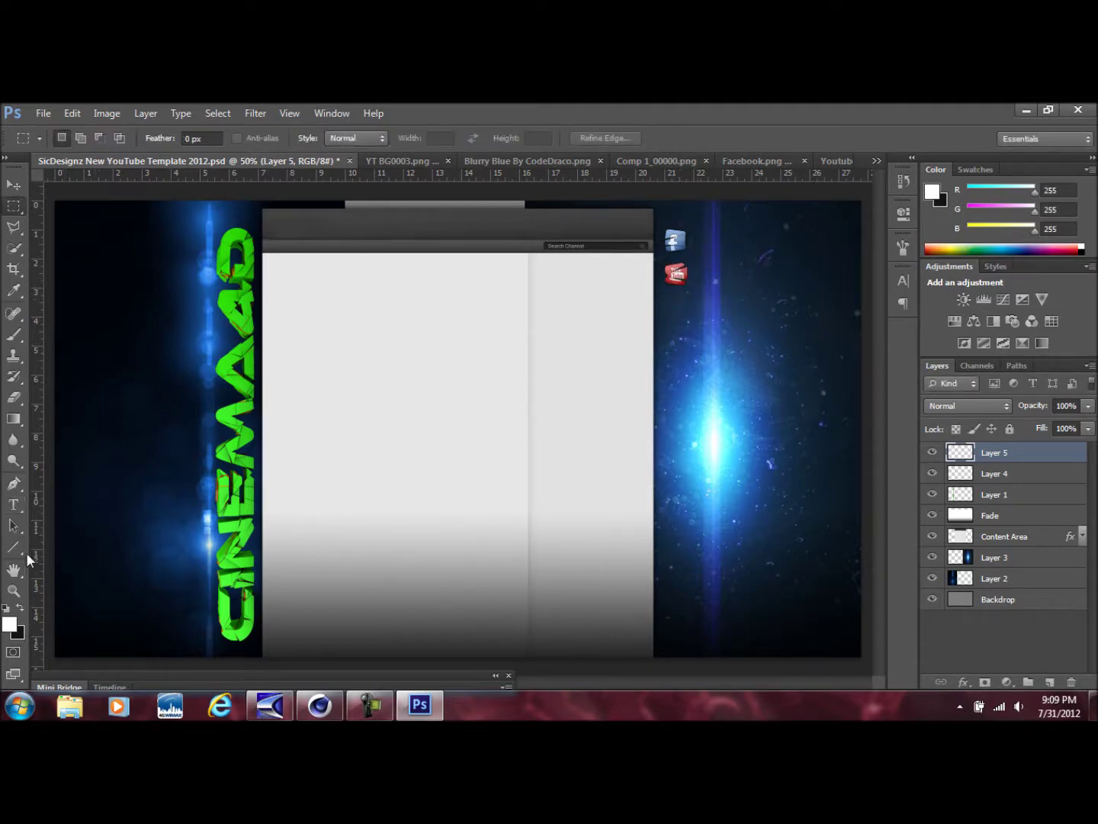
Step: Add the white 14 pt Ethnocentric text "PLces to find me" on the header of the content area
{"action": "left_click", "coordinate": [15, 505]}
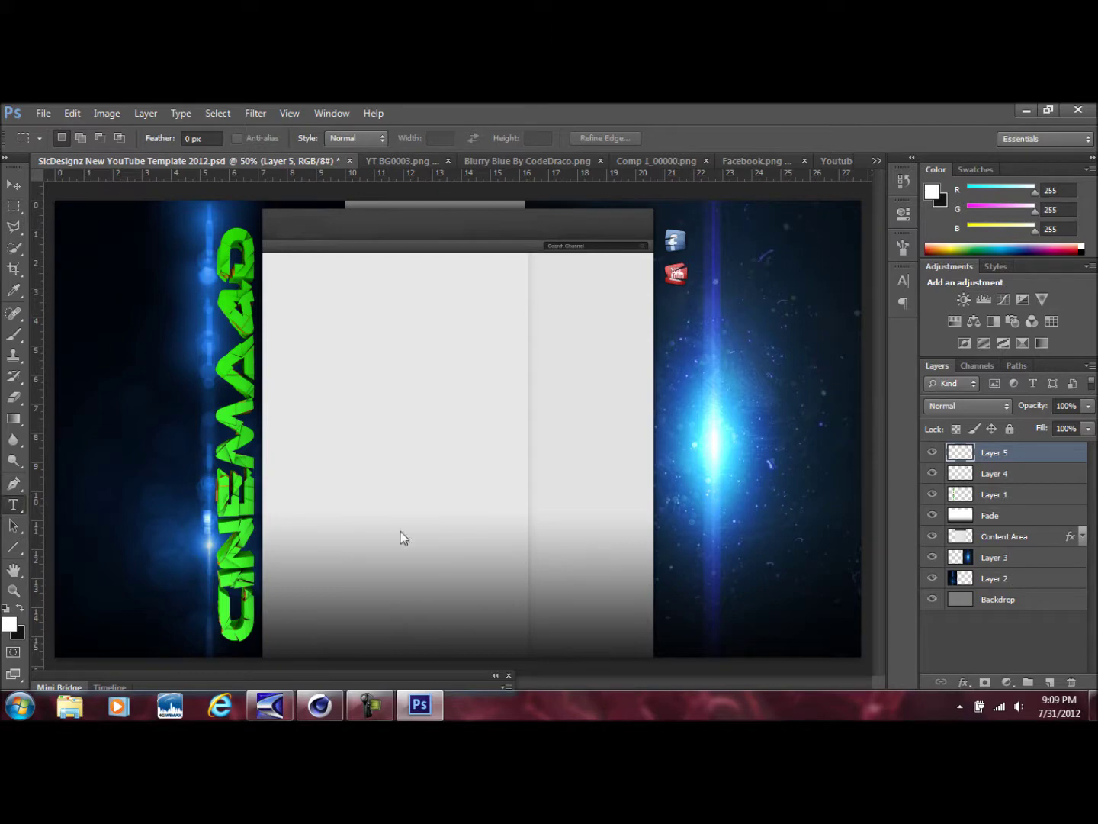
{"action": "left_click", "coordinate": [369, 224]}
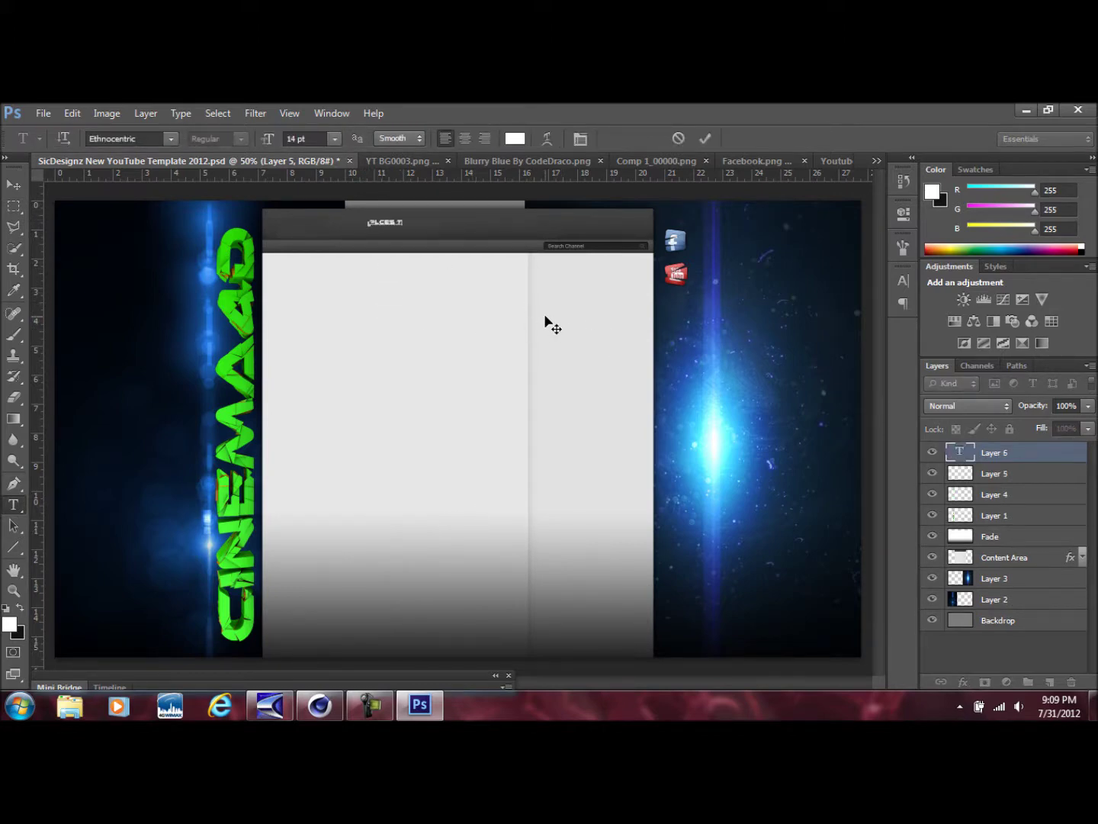
{"action": "type", "text": "PLACES TO FIND ME"}
{"action": "left_click", "coordinate": [1022, 459]}
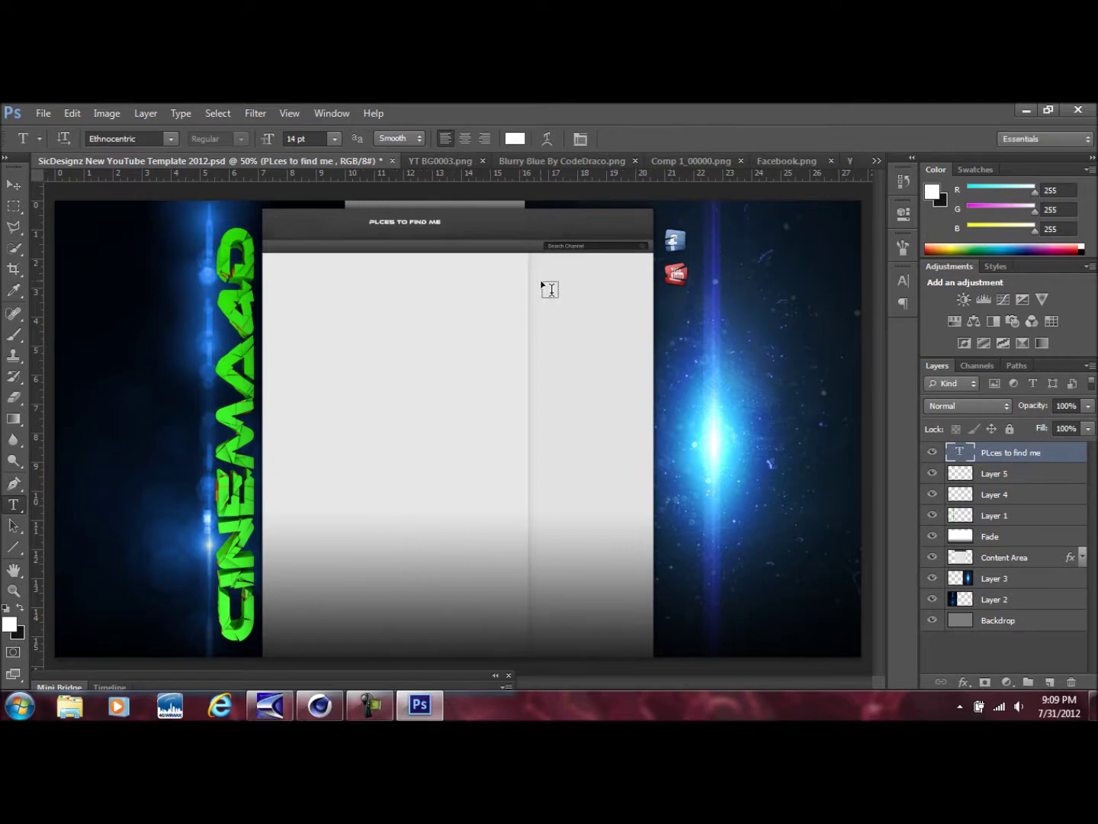
Step: Rotate the "PLces to find me" text clockwise to vertical and place it just right of the two social icons
{"action": "key", "text": "ctrl+t"}
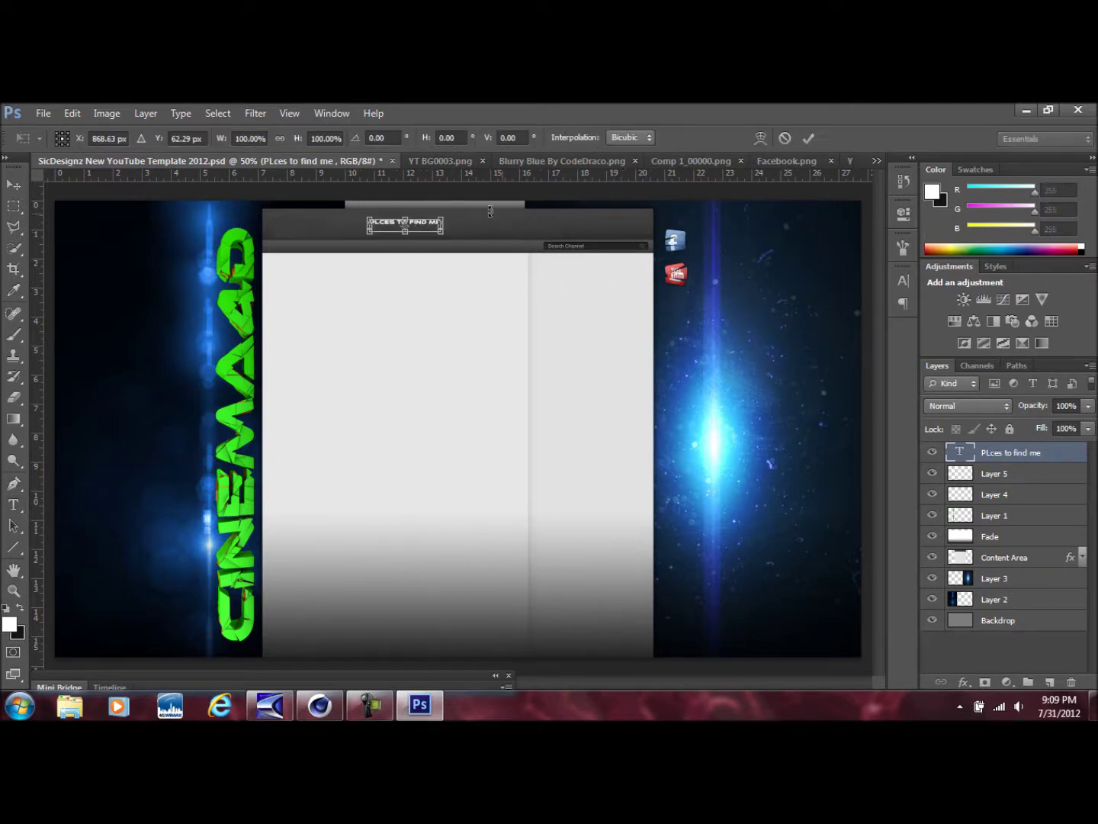
{"action": "left_click_drag", "start_coordinate": [425, 228], "coordinate": [712, 253]}
{"action": "key", "text": "Return"}
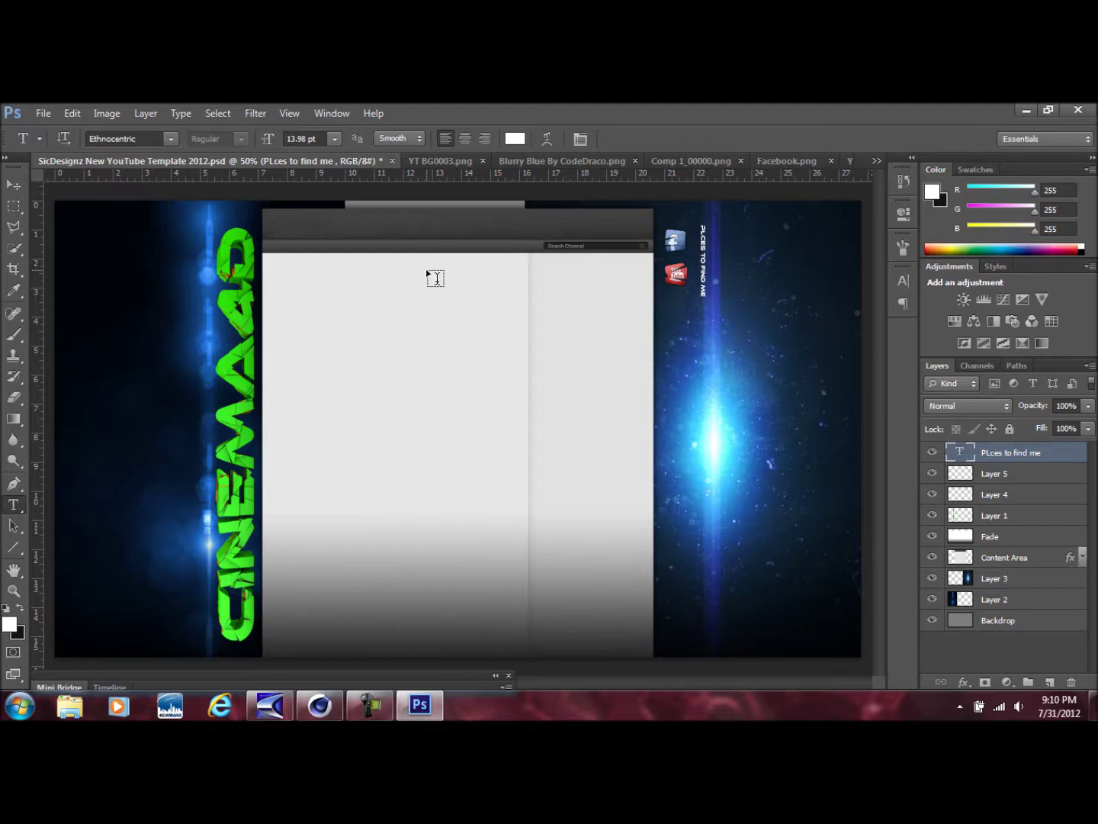
{"action": "left_click", "coordinate": [45, 114]}
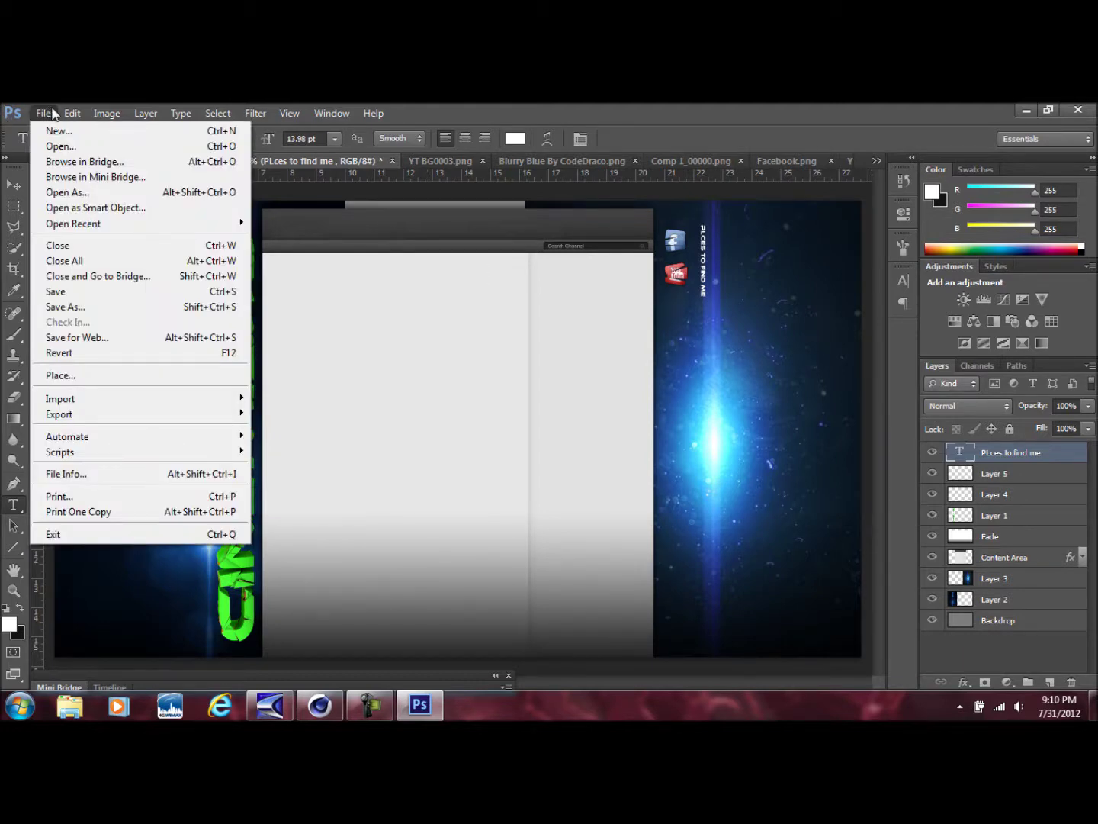
{"action": "left_click", "coordinate": [85, 307]}
{"action": "left_click", "coordinate": [657, 486]}
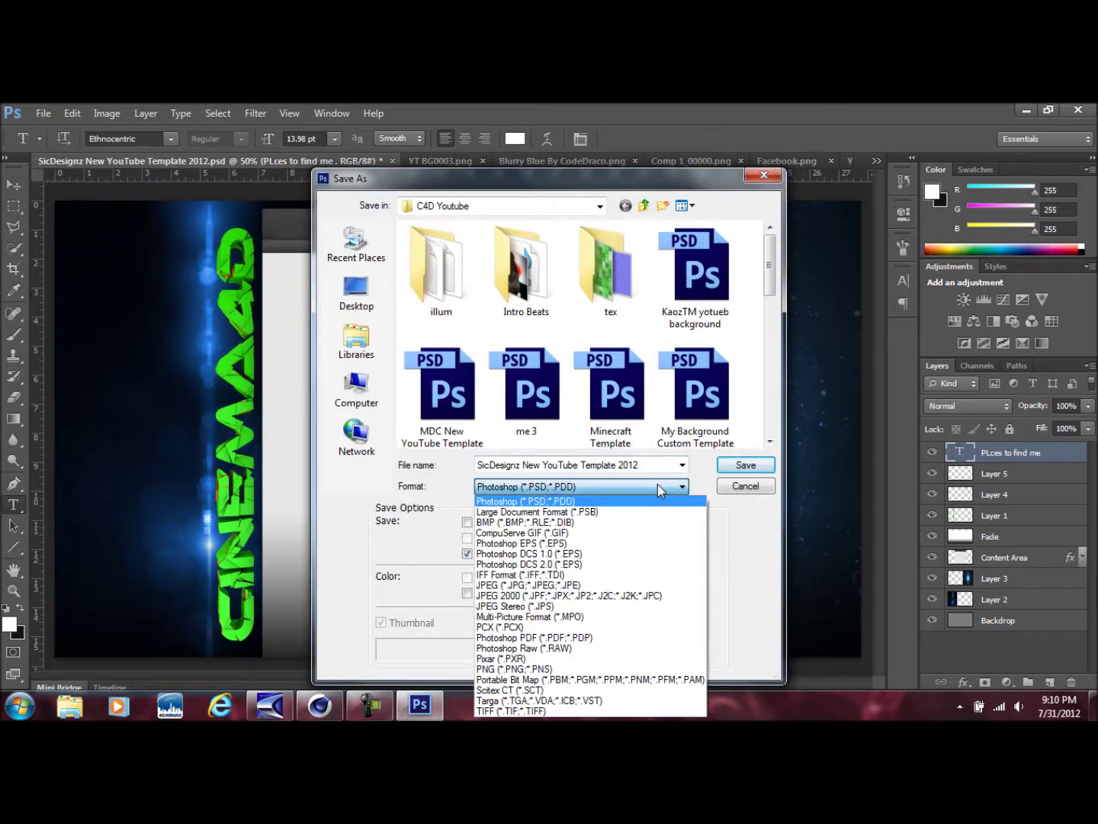
{"action": "left_click", "coordinate": [724, 508]}
{"action": "left_click", "coordinate": [745, 485]}
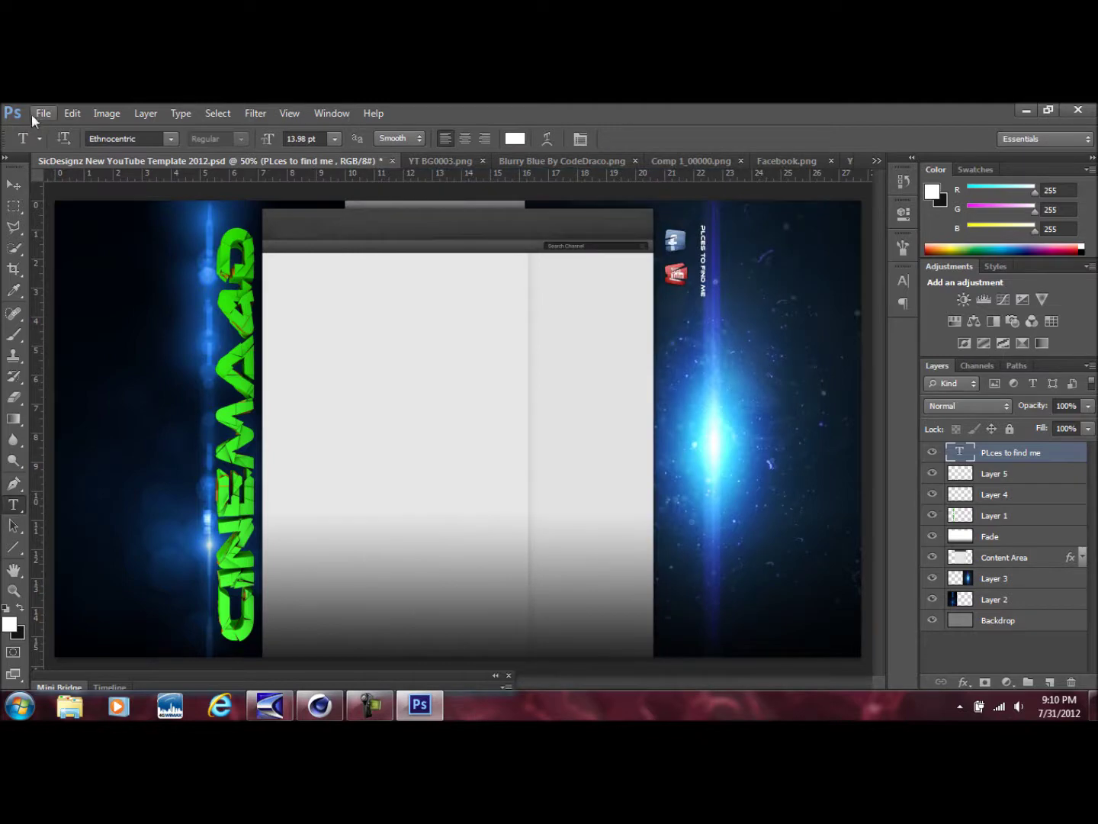
Step: Start a Save for Web export of the background in PNG-24 format and review the available file formats
{"action": "left_click", "coordinate": [42, 113]}
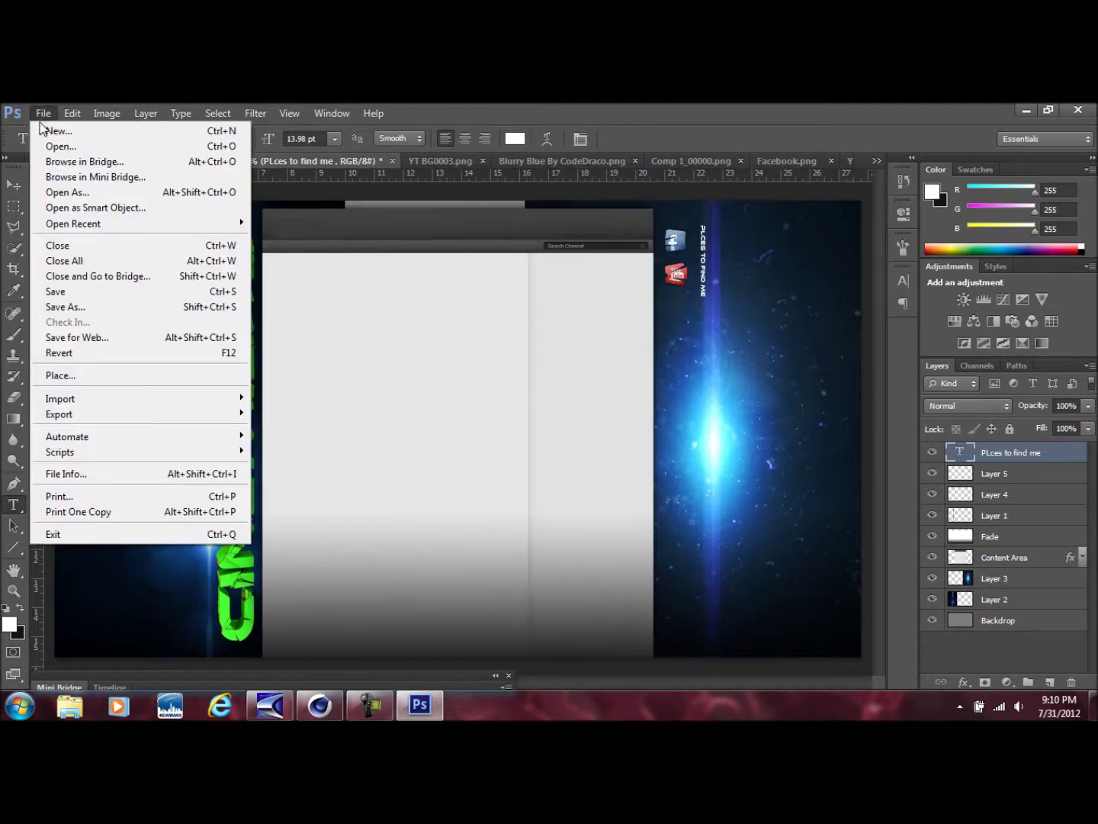
{"action": "left_click", "coordinate": [96, 336]}
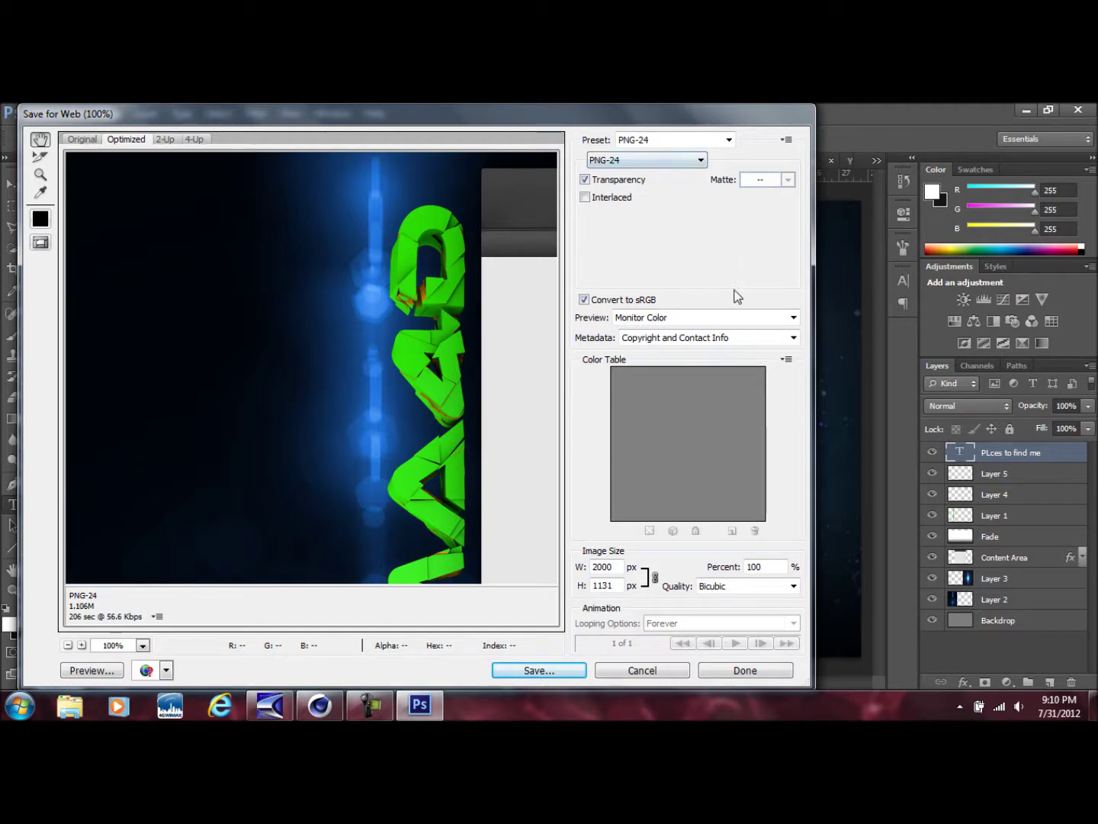
{"action": "left_click", "coordinate": [661, 161]}
{"action": "left_click", "coordinate": [649, 160]}
{"action": "left_click", "coordinate": [649, 160]}
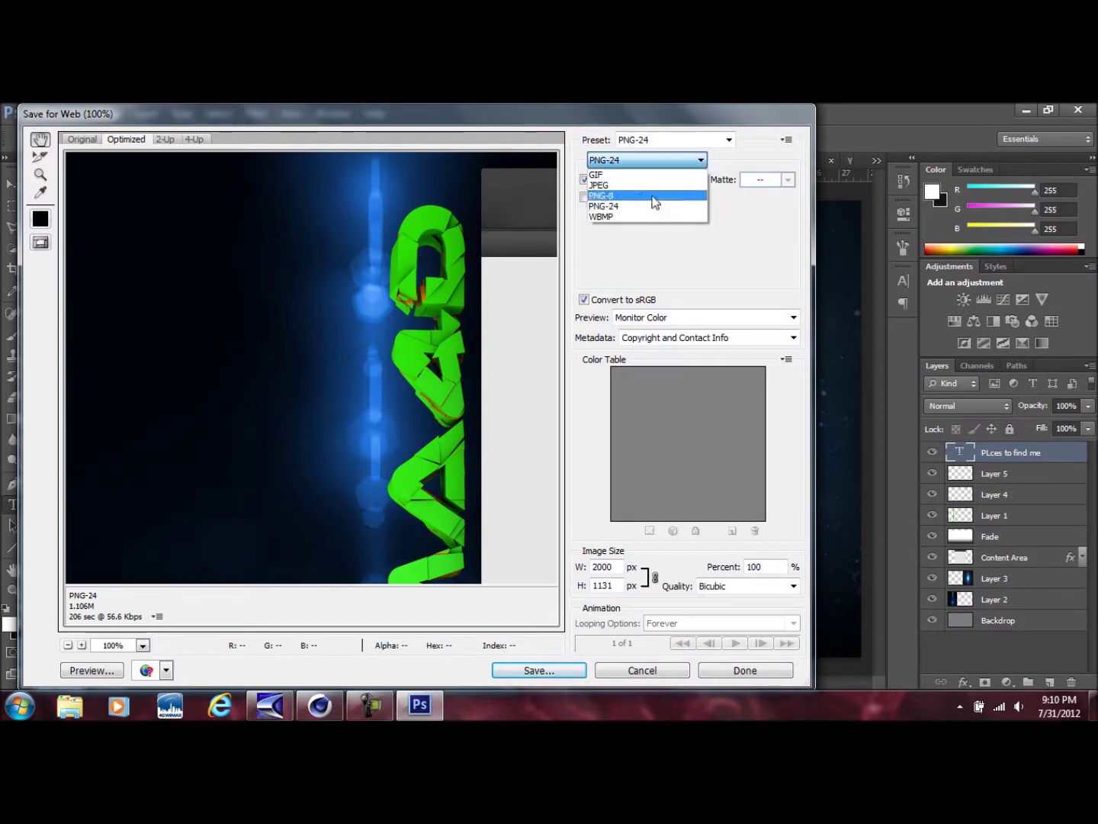
{"action": "left_click", "coordinate": [675, 138]}
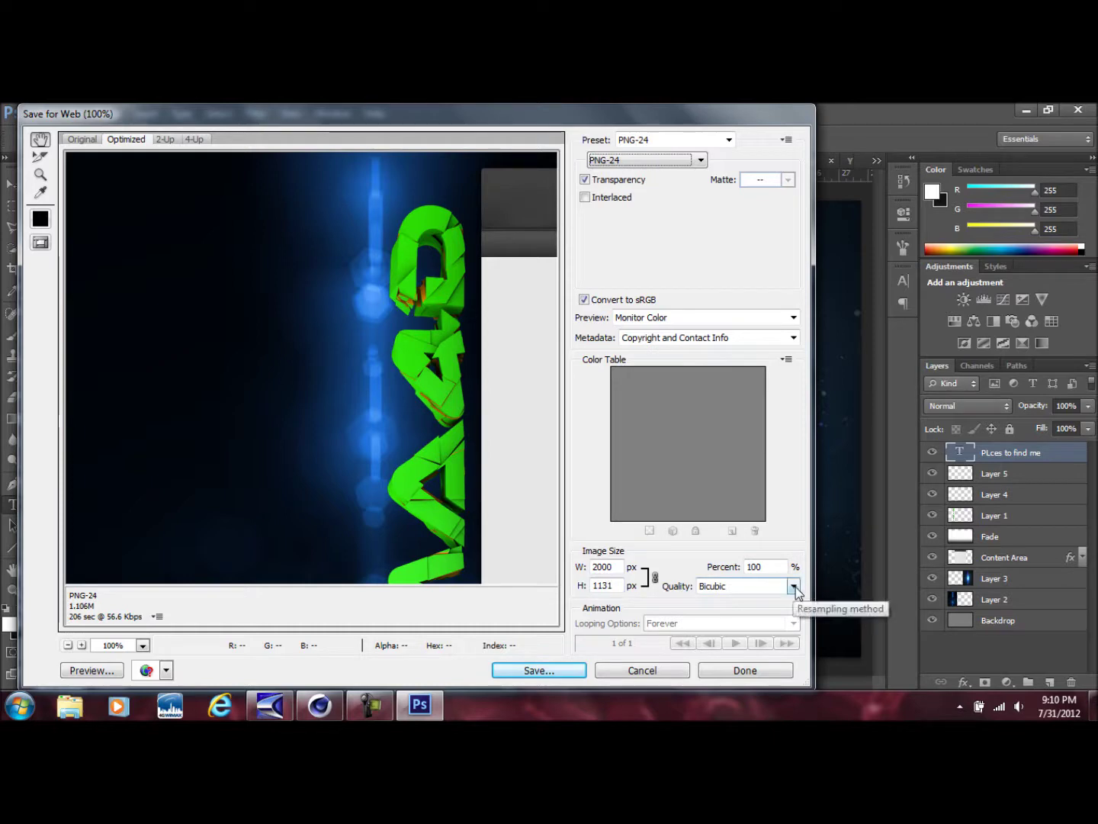
Step: Try scaling the web export to 90, 91 and 92 percent, and cancel the export
{"action": "left_click", "coordinate": [713, 572]}
{"action": "type", "text": "90"}
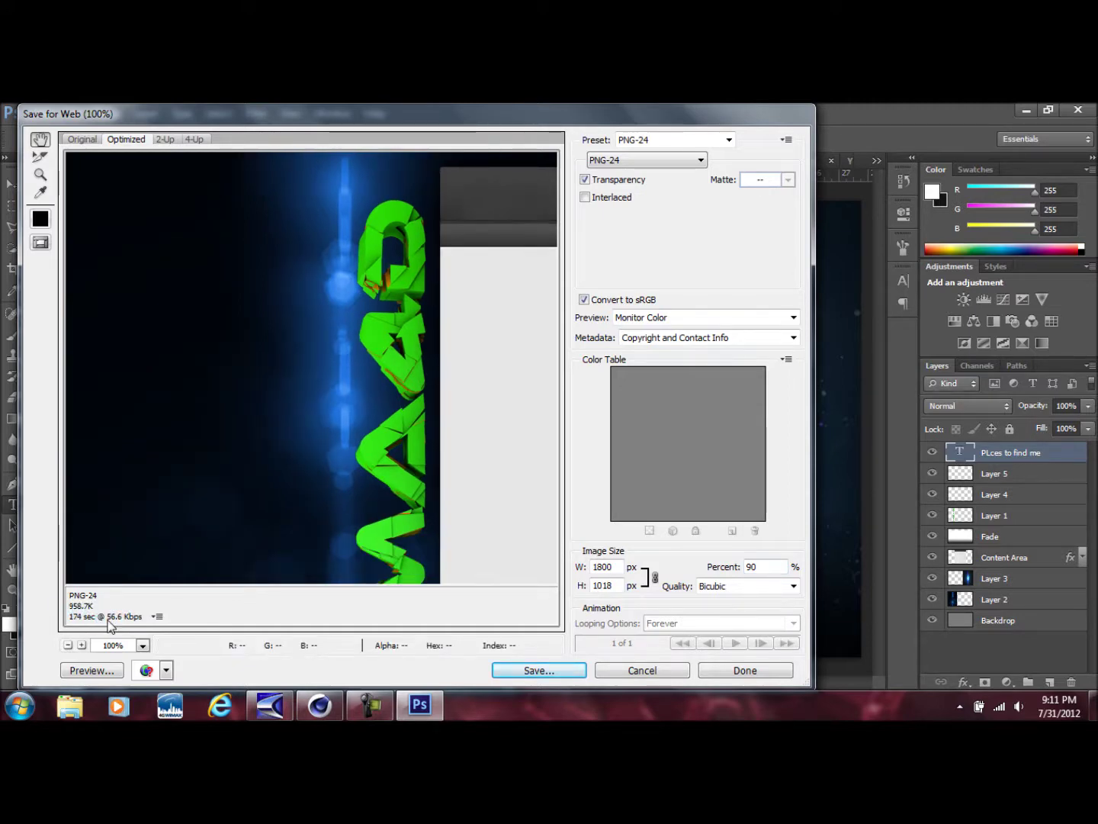
{"action": "double_click", "coordinate": [767, 569]}
{"action": "type", "text": "9"}
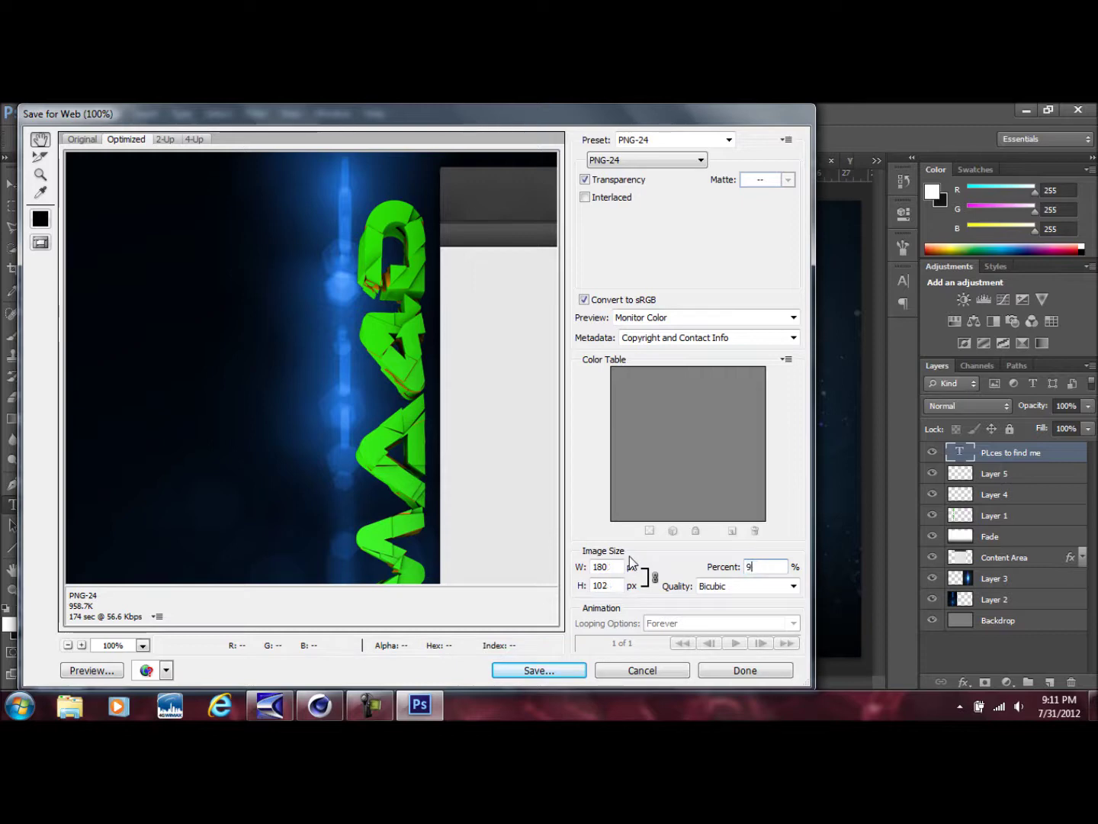
{"action": "key", "text": "Tab"}
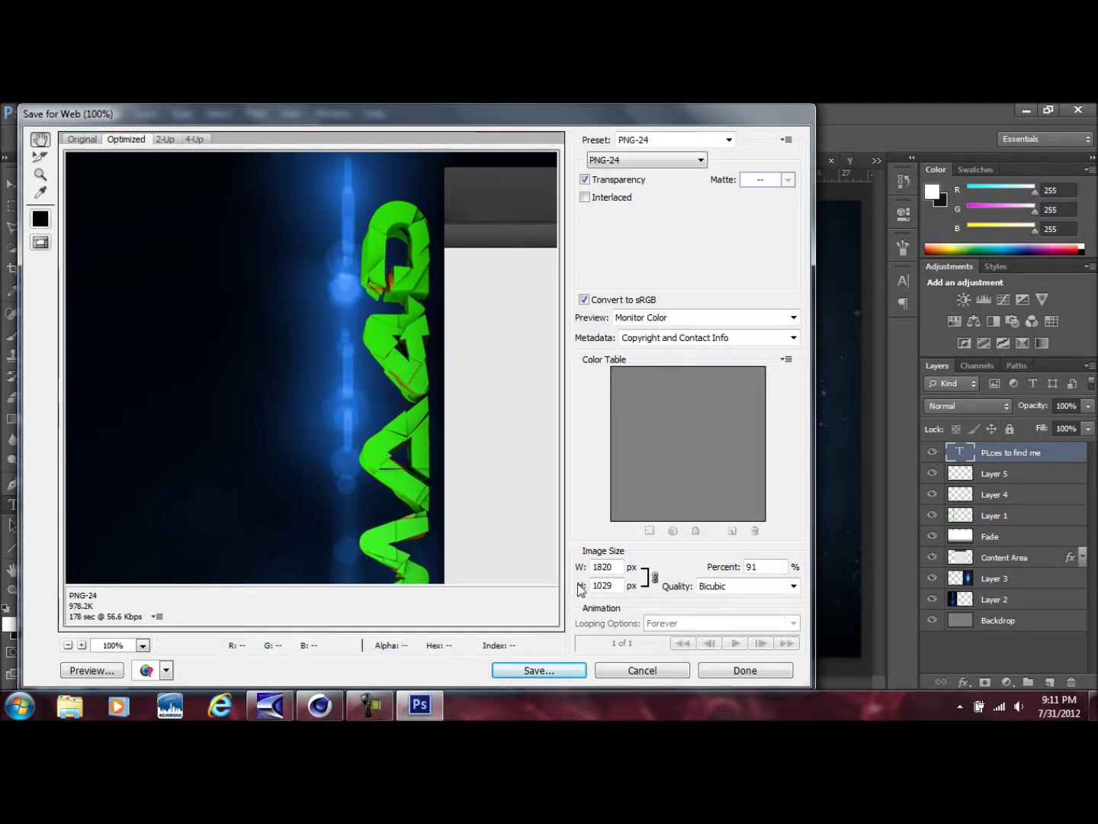
{"action": "double_click", "coordinate": [765, 565]}
{"action": "key", "text": "Up"}
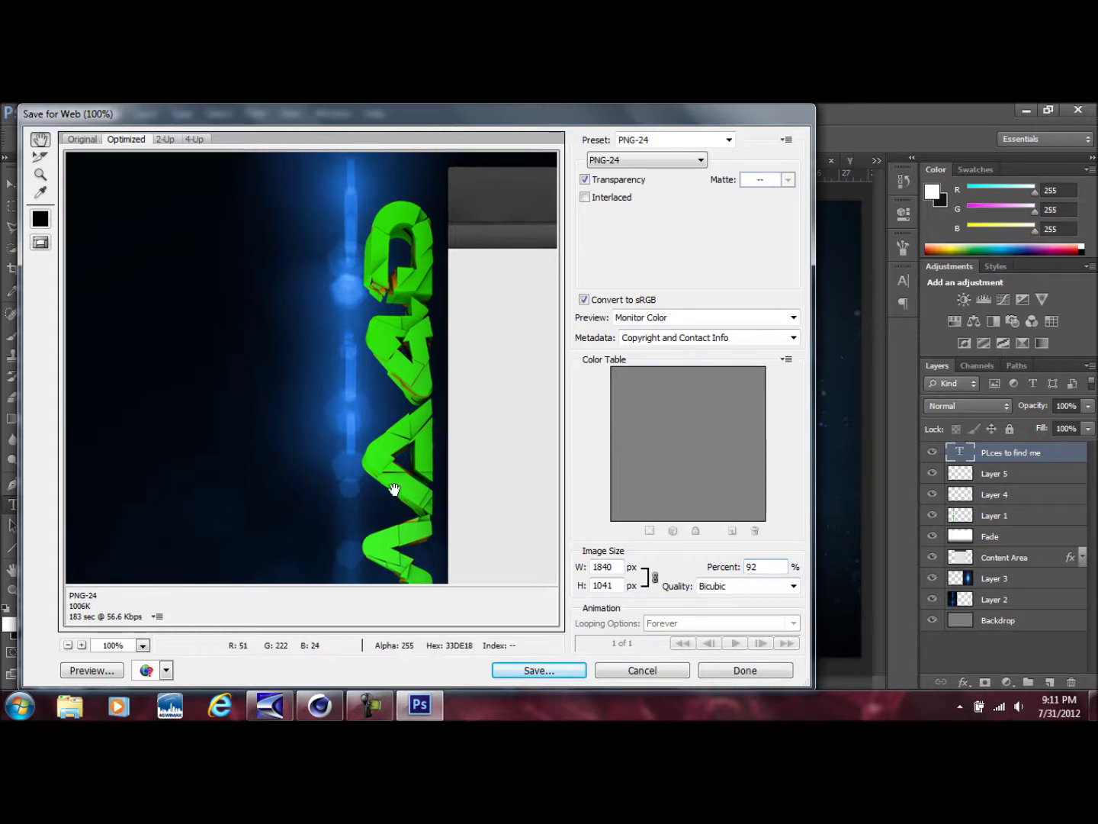
{"action": "left_click", "coordinate": [752, 565]}
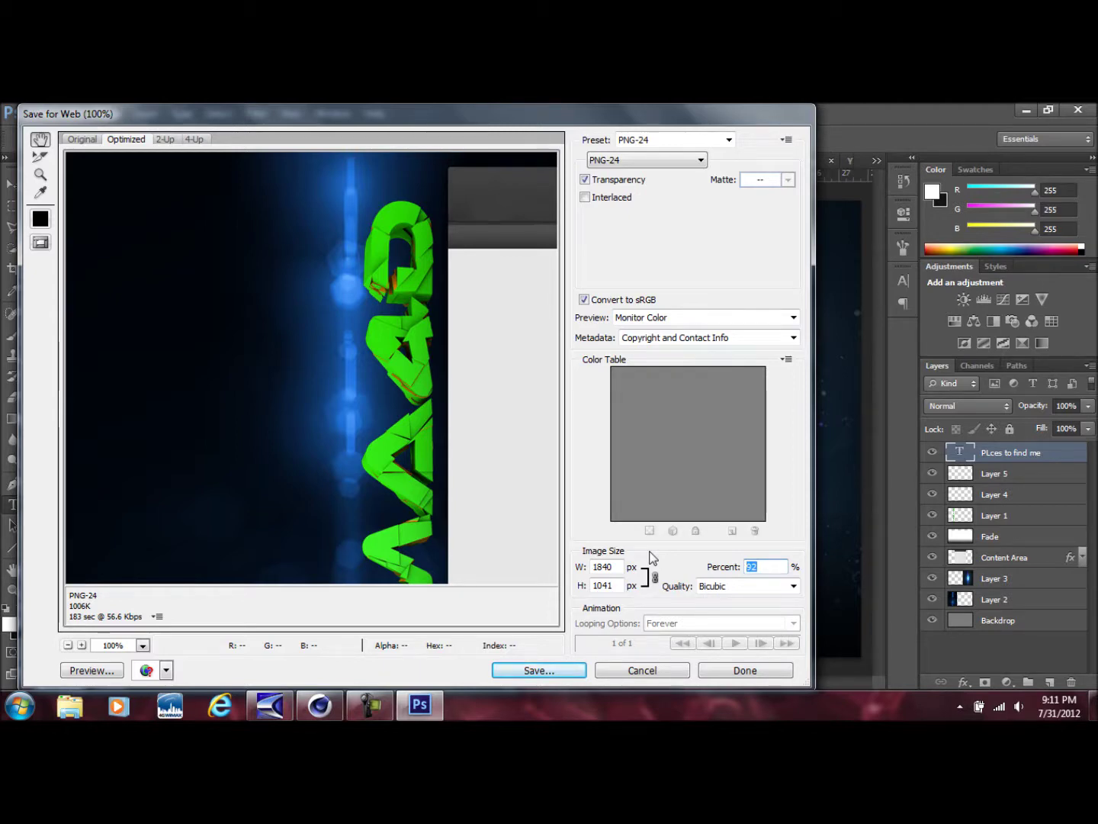
{"action": "type", "text": "92"}
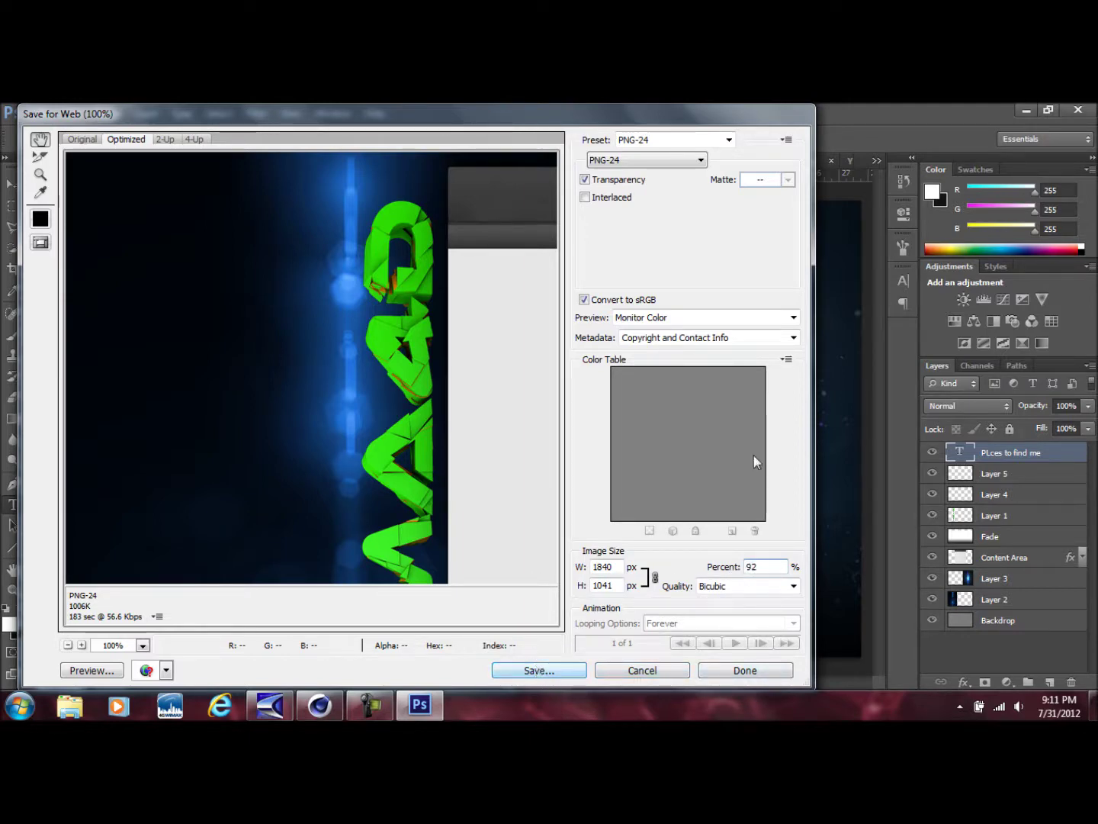
{"action": "left_click", "coordinate": [659, 671]}
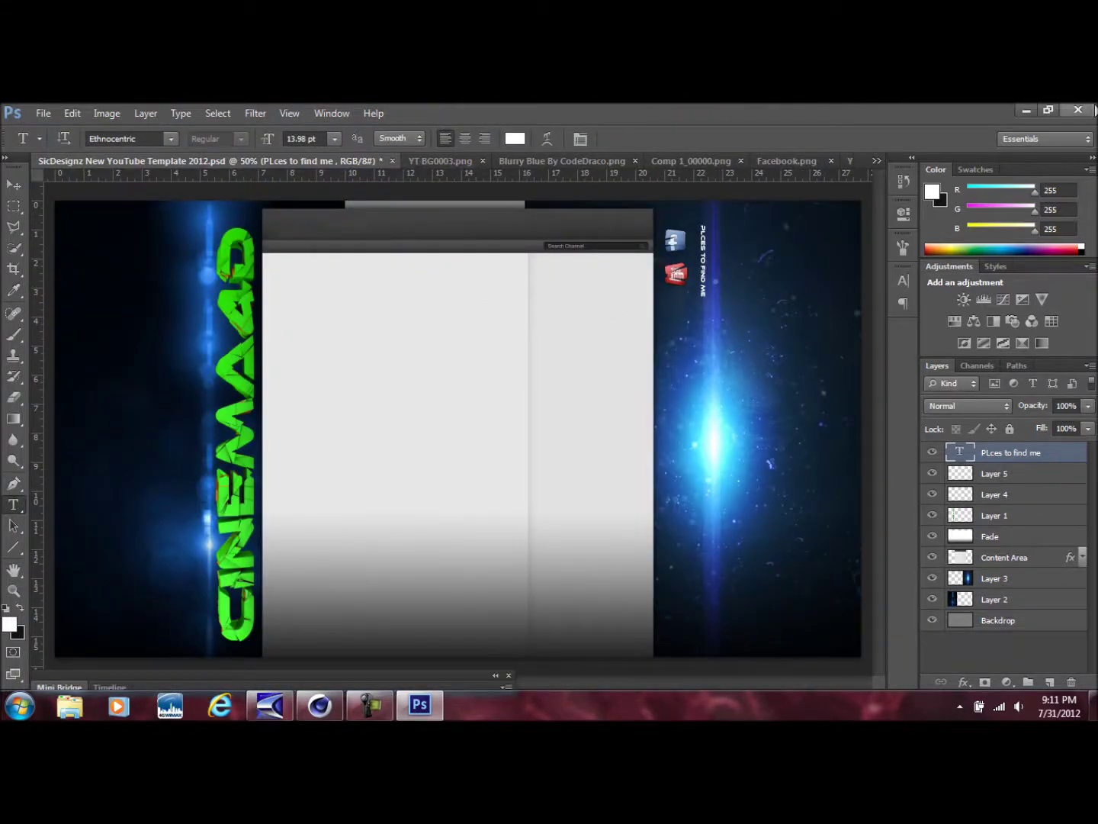